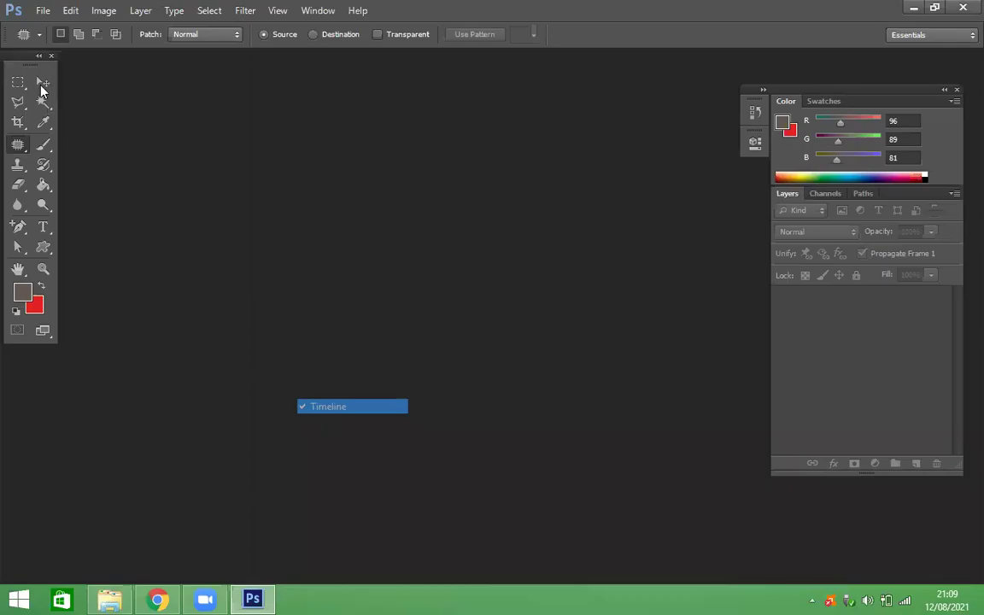
# Create a new blank white 800×600 document, Untitled-1, from the Web preset.
pyautogui.click(41, 12)
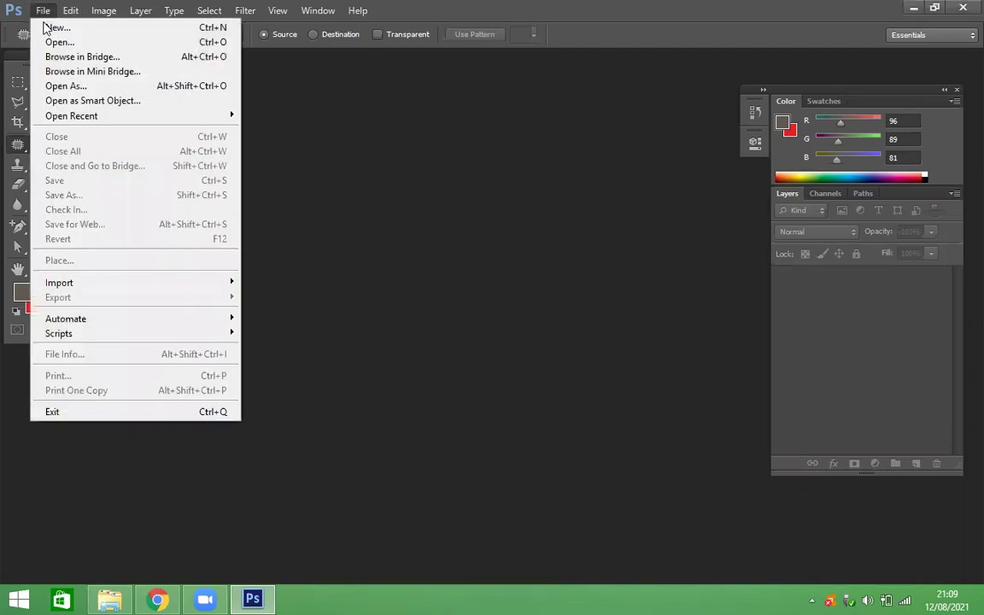
pyautogui.click(53, 27)
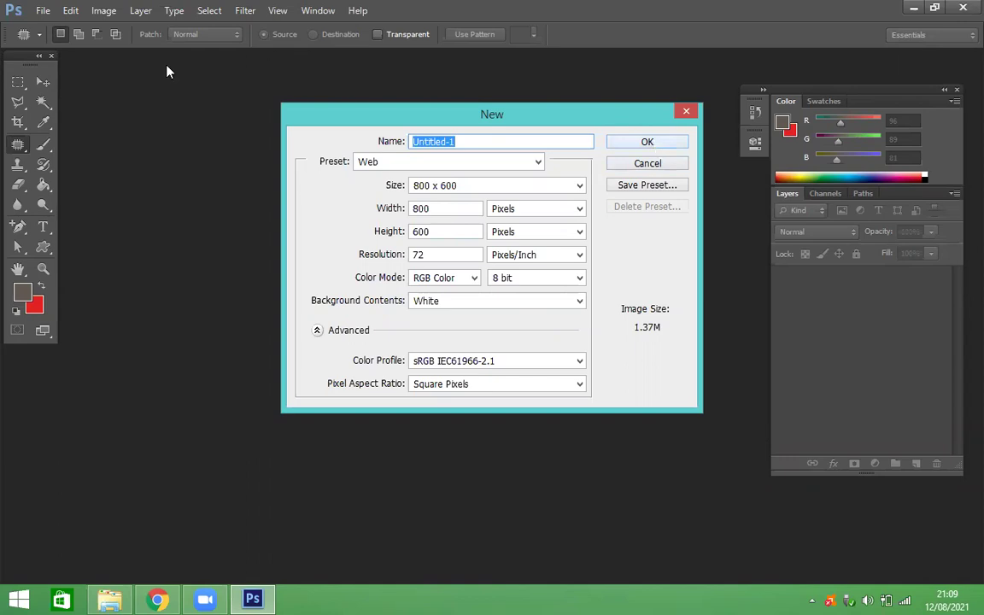
pyautogui.press('Return')
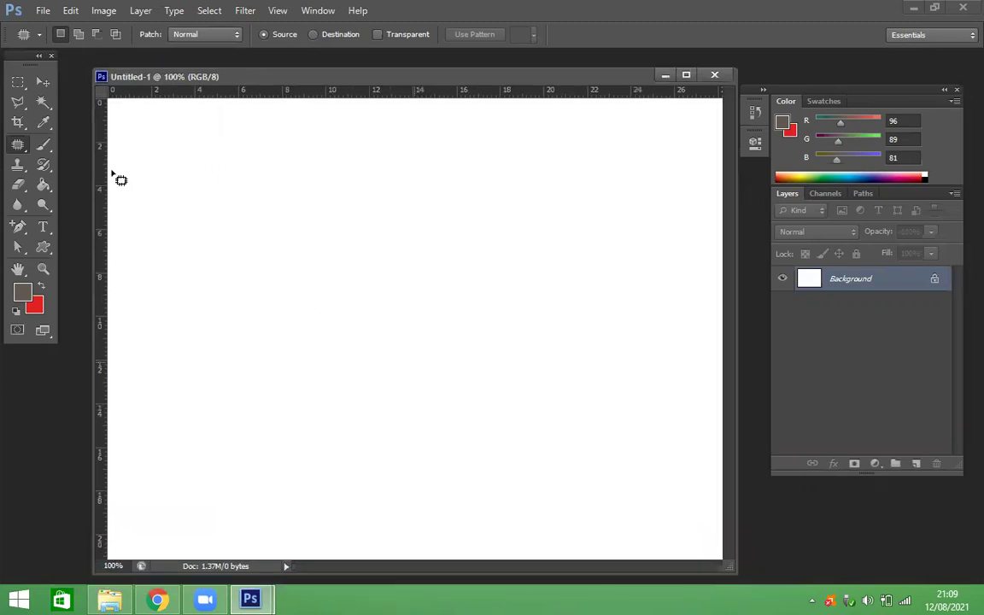
# Cycle through the Marquee, Brush and History Brush tools, ending on the Brush Tool.
pyautogui.click(16, 79)
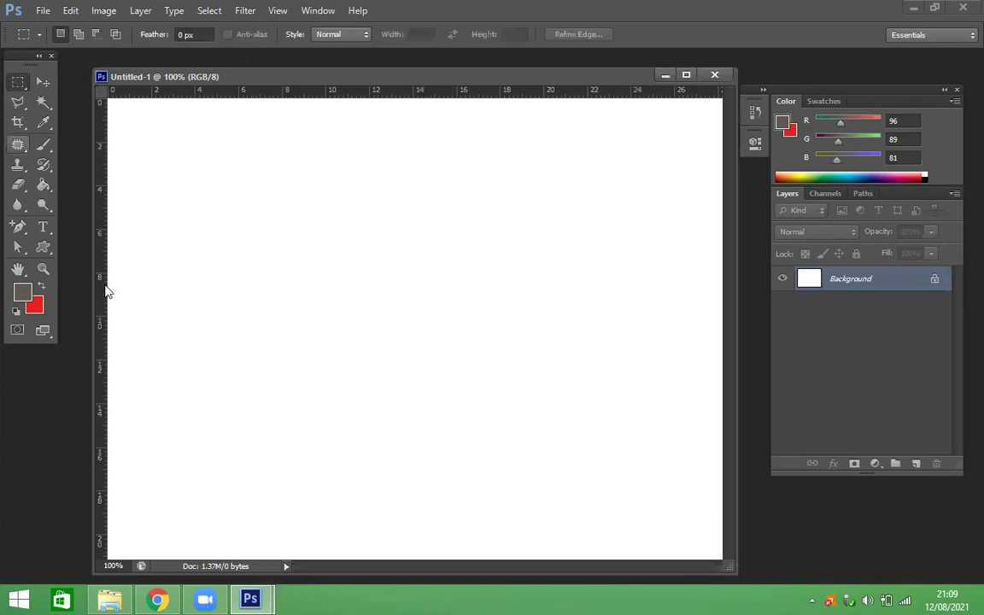
pyautogui.click(43, 145)
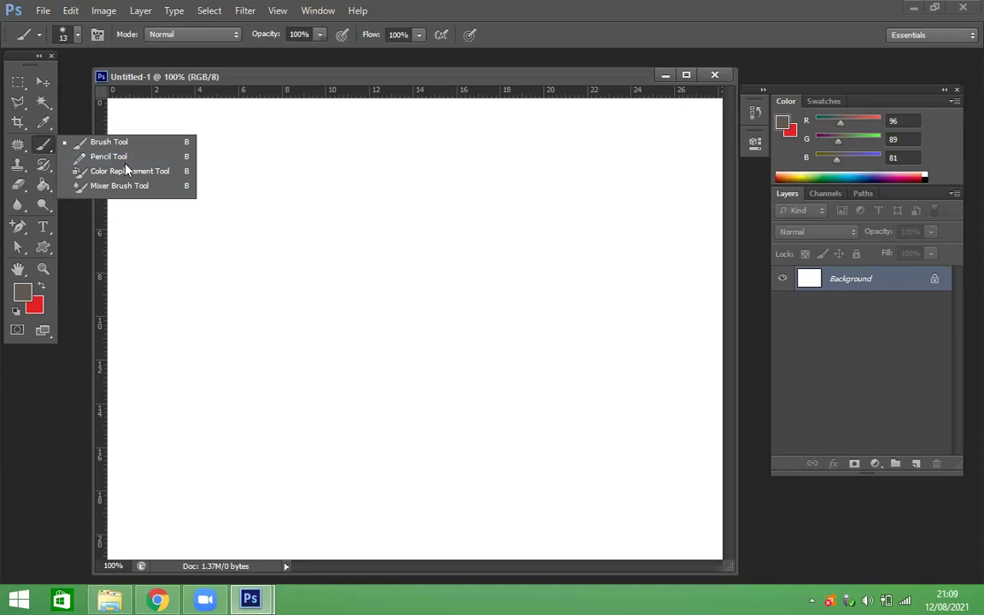
pyautogui.click(49, 148)
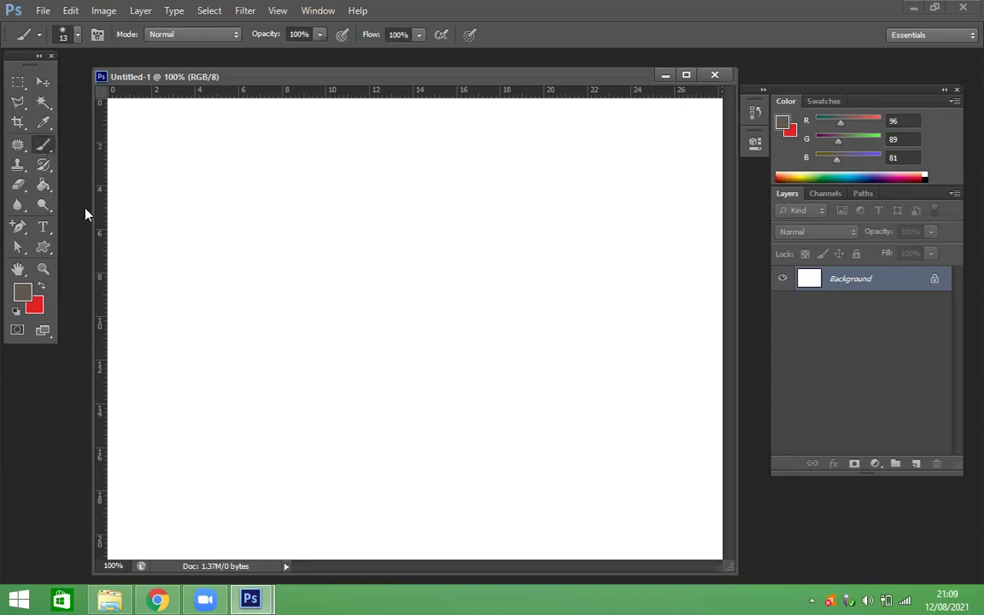
pyautogui.click(42, 168)
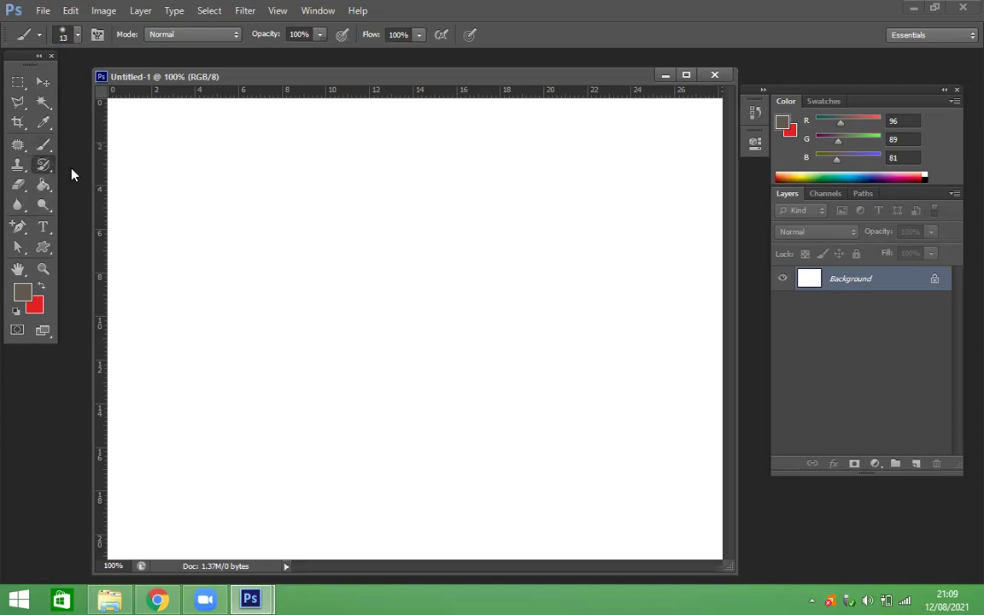
pyautogui.hotkey('shift', 'y')
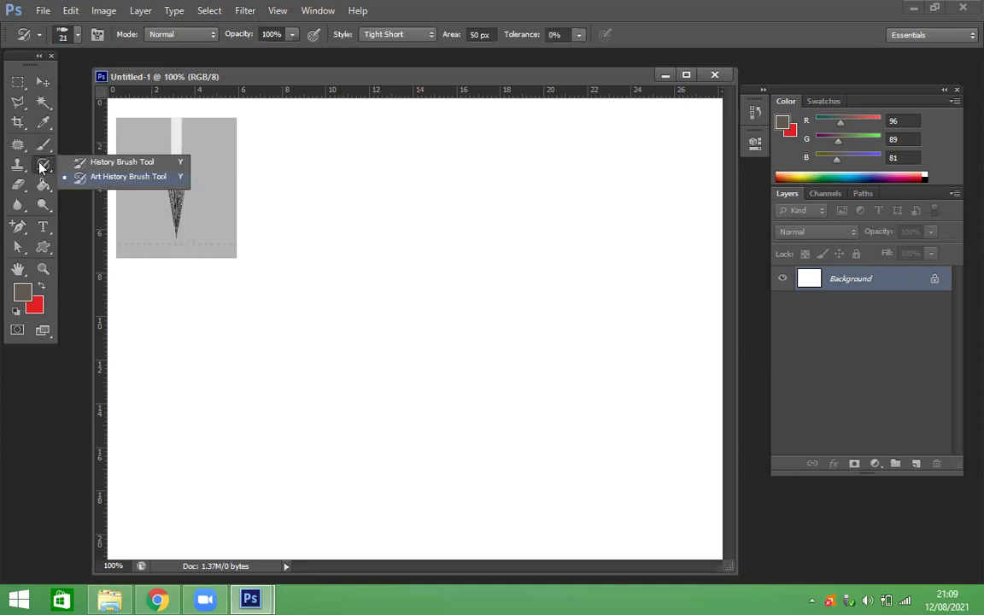
pyautogui.click(39, 161)
pyautogui.click(38, 151)
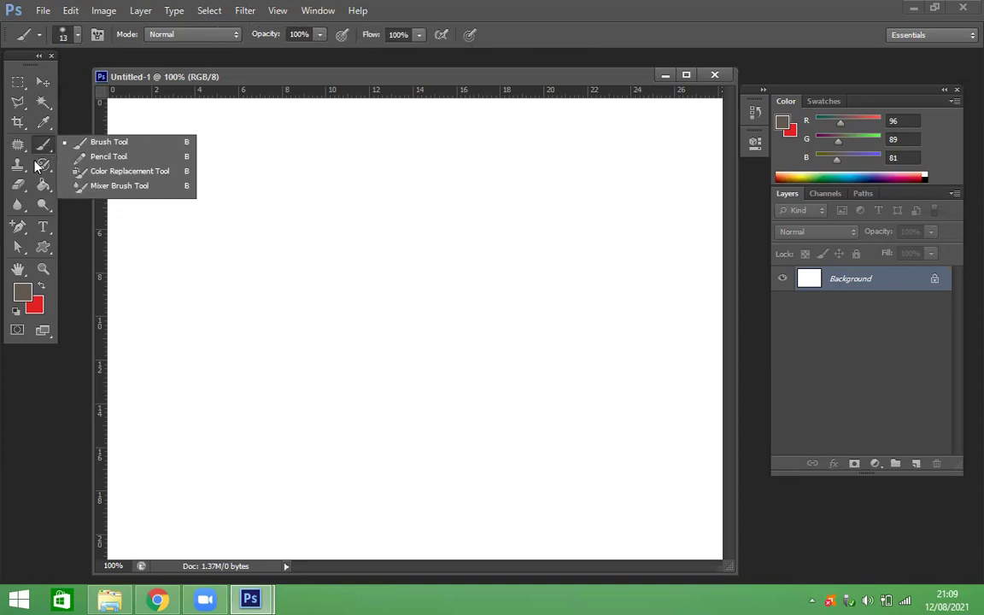
# Paint a thick grey looping stroke on the Background, then add an empty Layer 1.
pyautogui.click(84, 141)
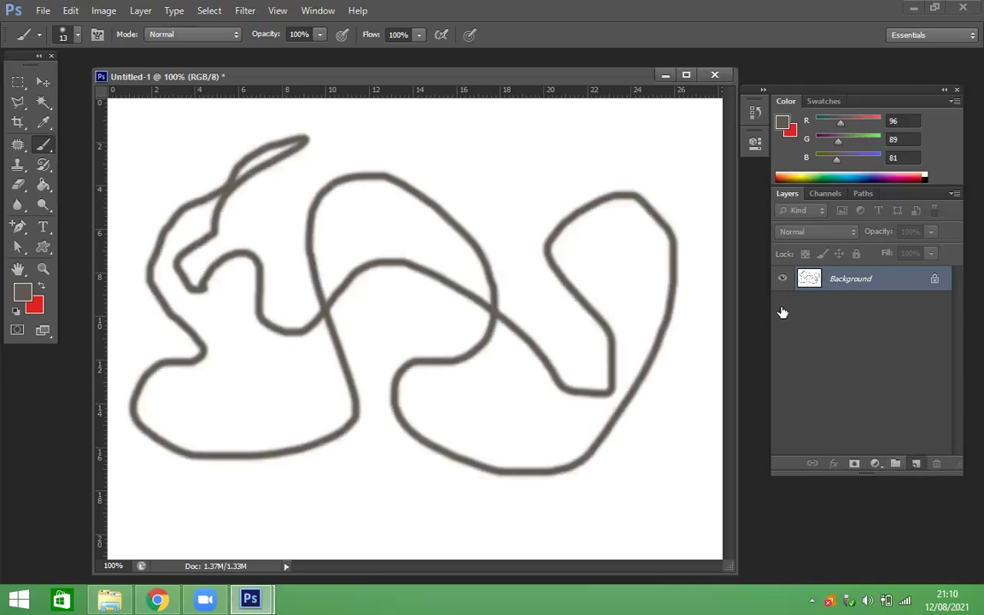
pyautogui.hotkey('ctrl', 'shift', 'alt', 'n')
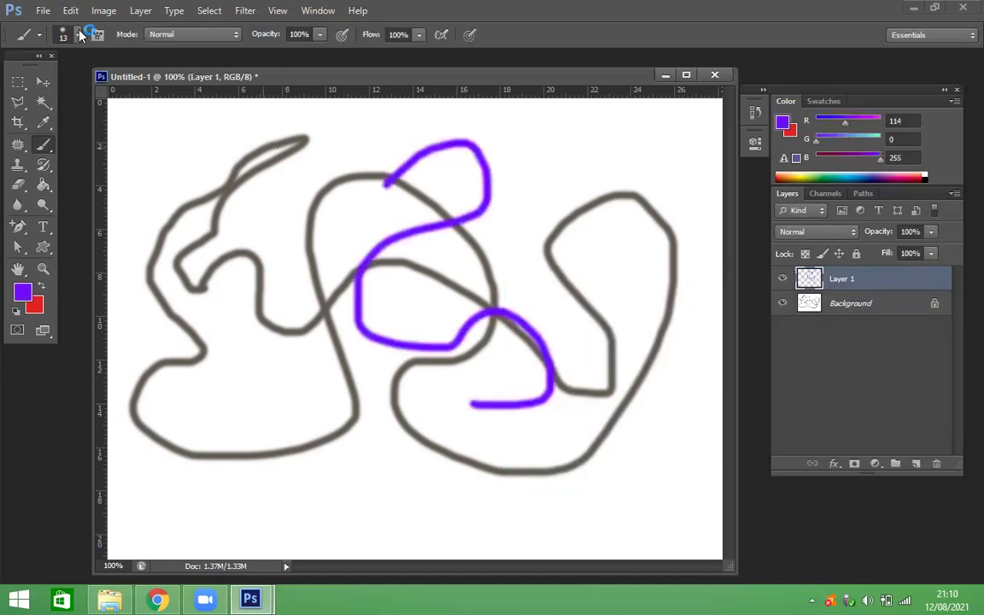
# Enlarge the brush to 86 px, paint stars with the 74 px star tip, and hide Layer 1.
pyautogui.click(75, 35)
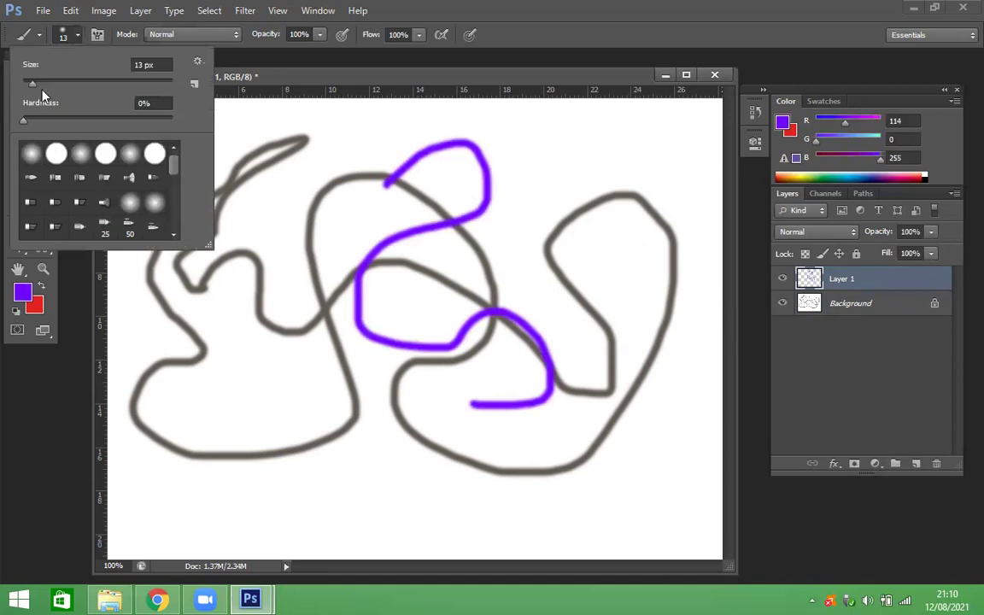
pyautogui.click(86, 83)
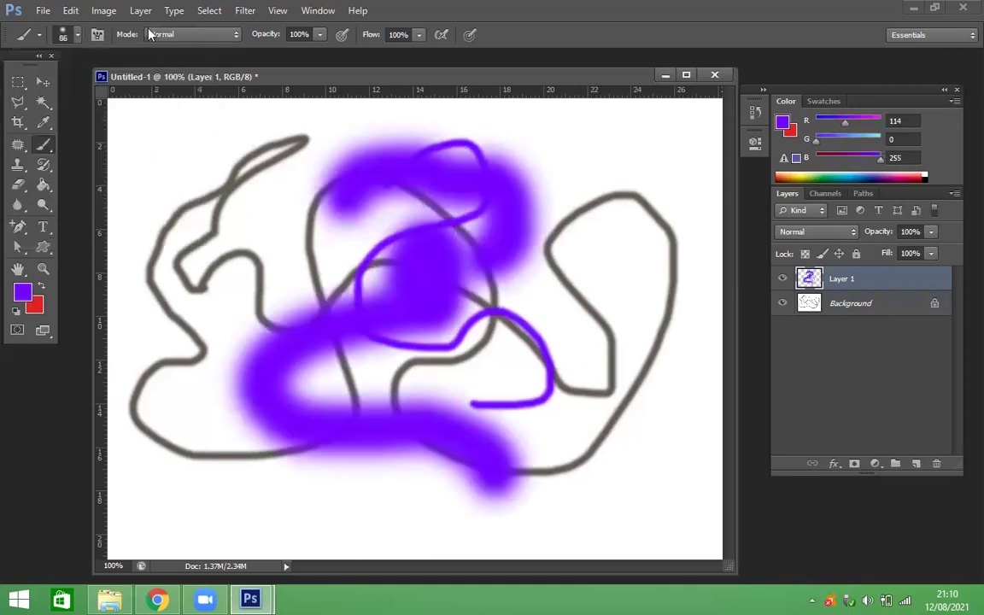
pyautogui.click(81, 33)
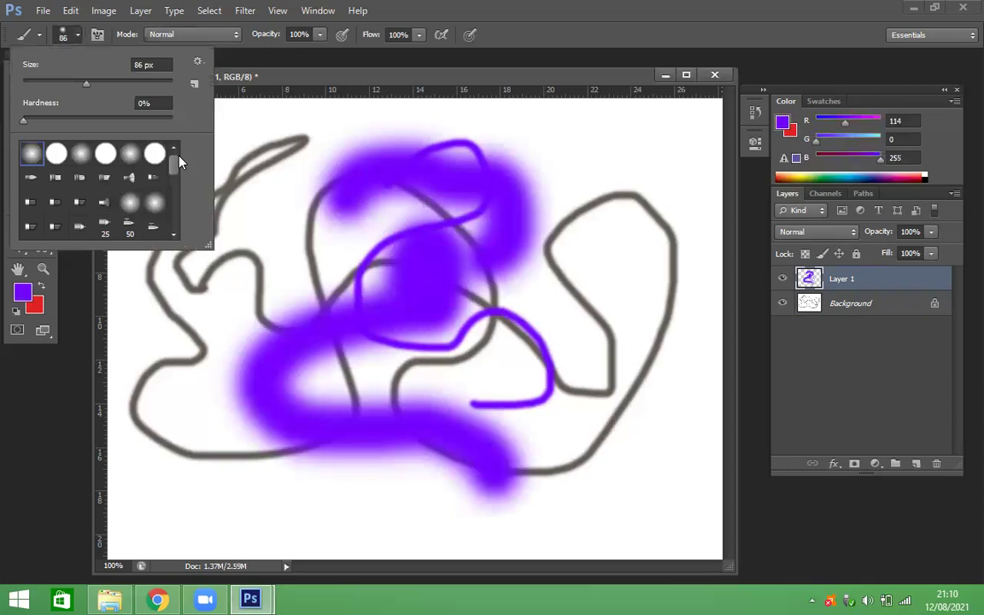
pyautogui.moveTo(205, 241); pyautogui.dragTo(393, 382)
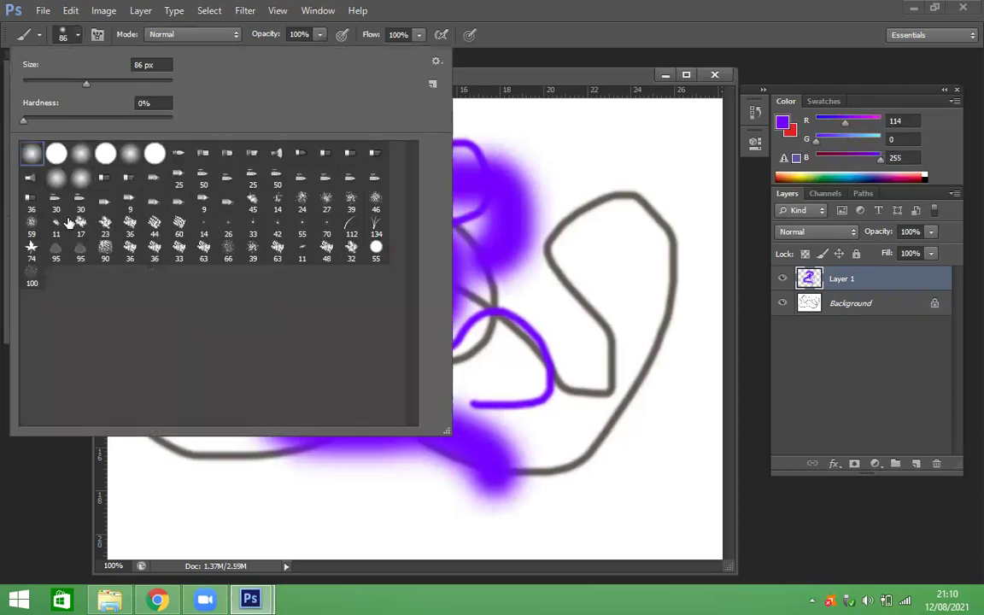
pyautogui.click(32, 251)
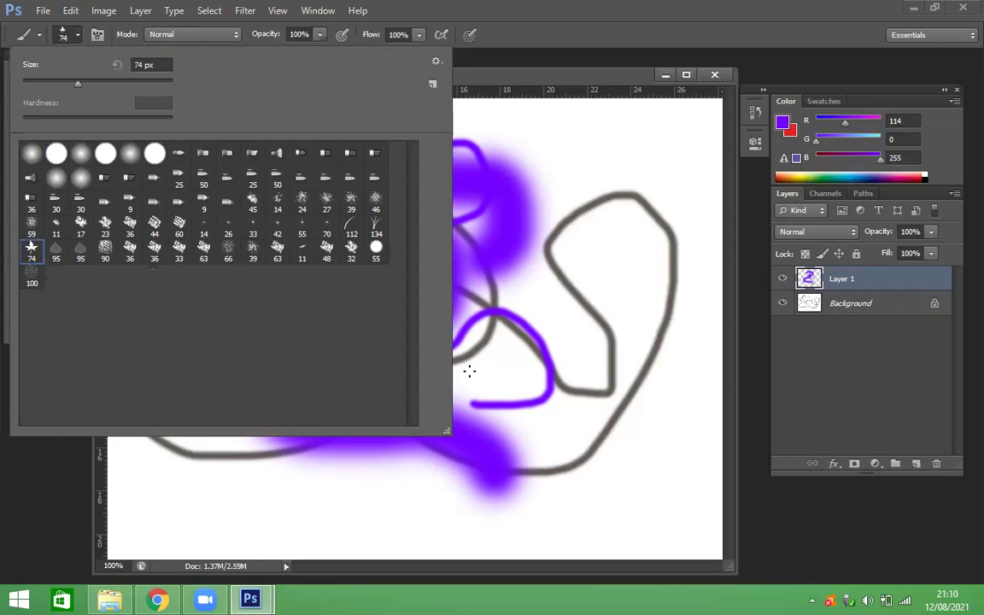
pyautogui.moveTo(469, 371); pyautogui.dragTo(649, 282)
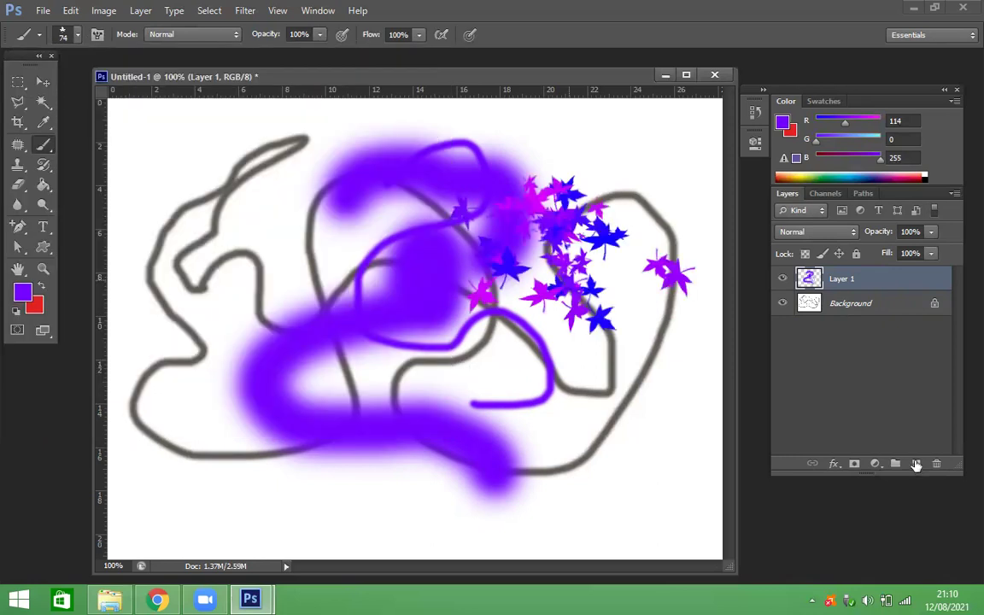
pyautogui.click(782, 304)
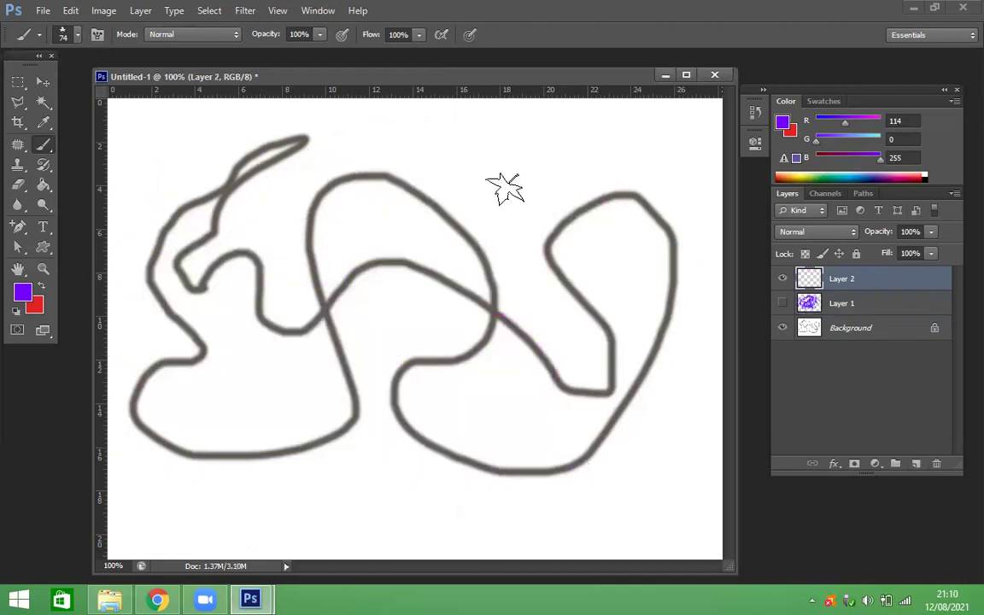
# Stamp stars on Layer 2, hide it past the warning, and paint a few stars on new Layer 3.
pyautogui.click(423, 292)
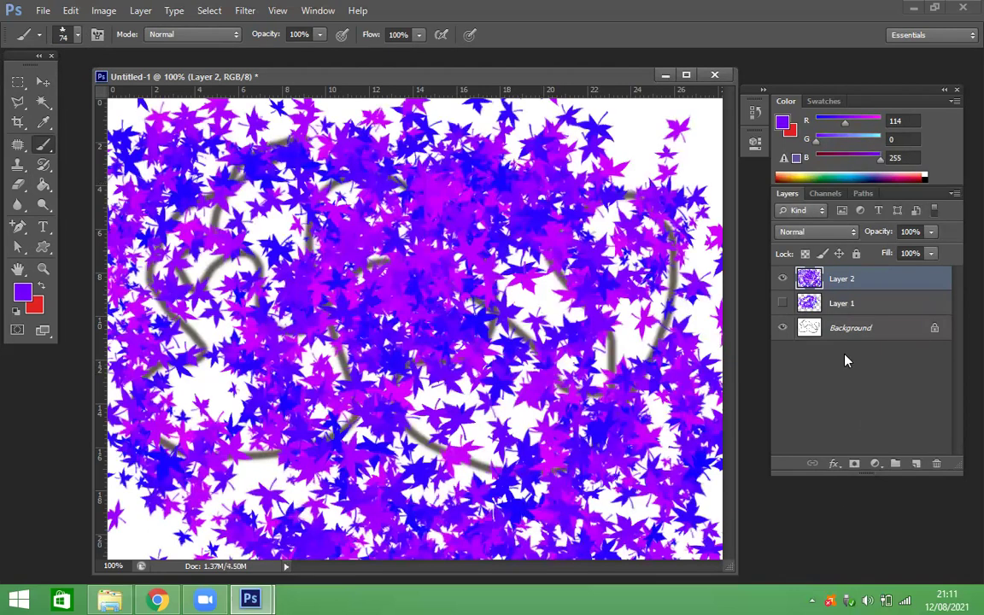
pyautogui.click(783, 279)
pyautogui.click(499, 200)
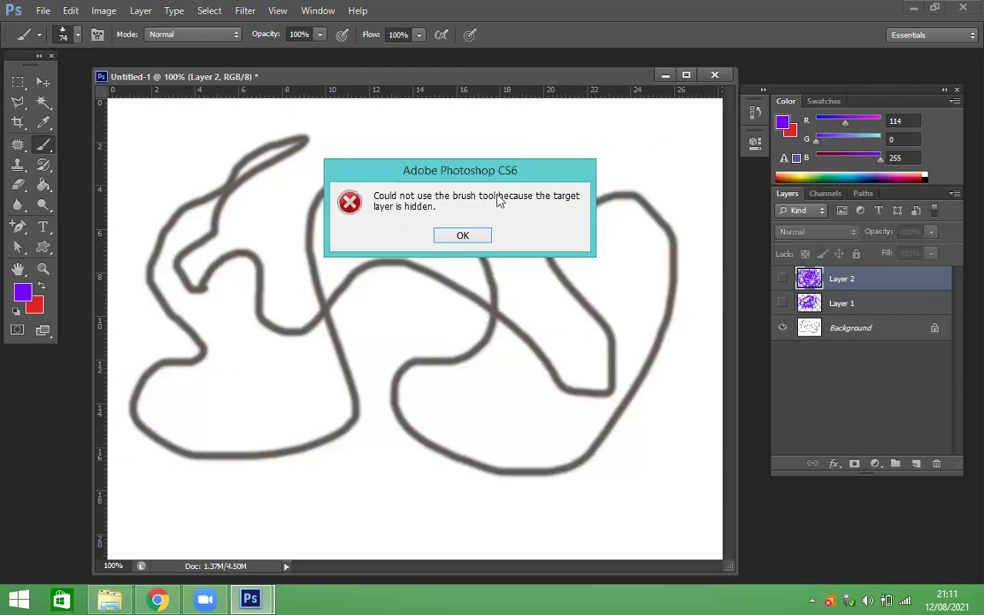
pyautogui.click(462, 236)
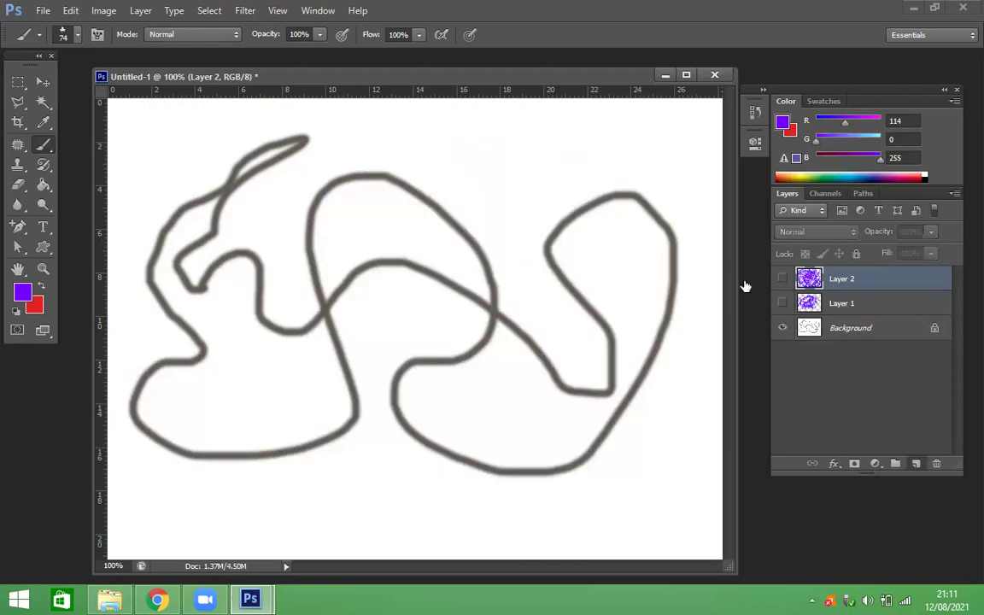
pyautogui.hotkey('ctrl', 'shift', 'alt', 'n')
pyautogui.moveTo(525, 141); pyautogui.dragTo(527, 187)
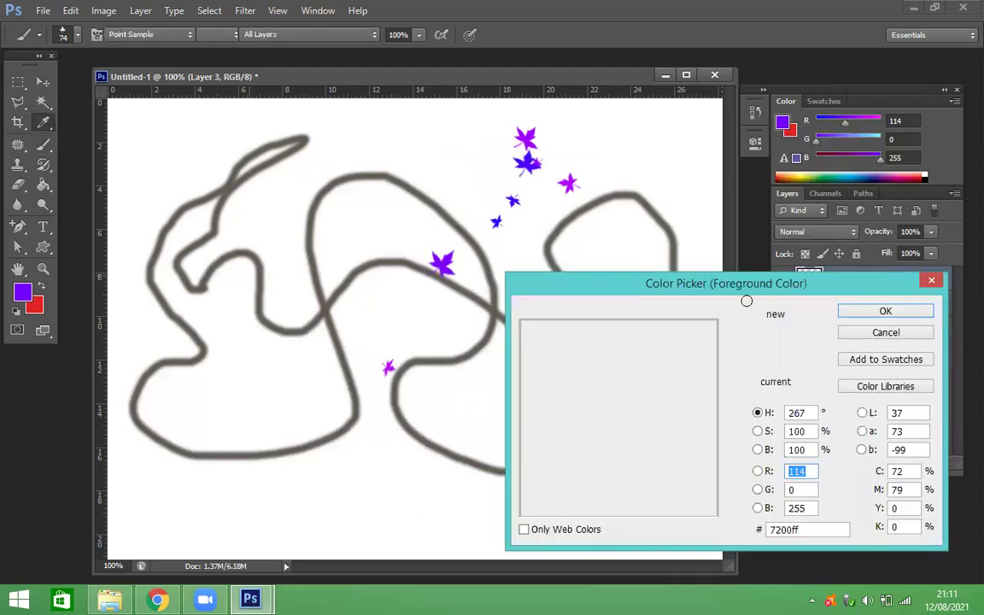
# Paint orange and yellow leaves on Layer 3, then switch to the 95 px brush tip.
pyautogui.click(547, 249)
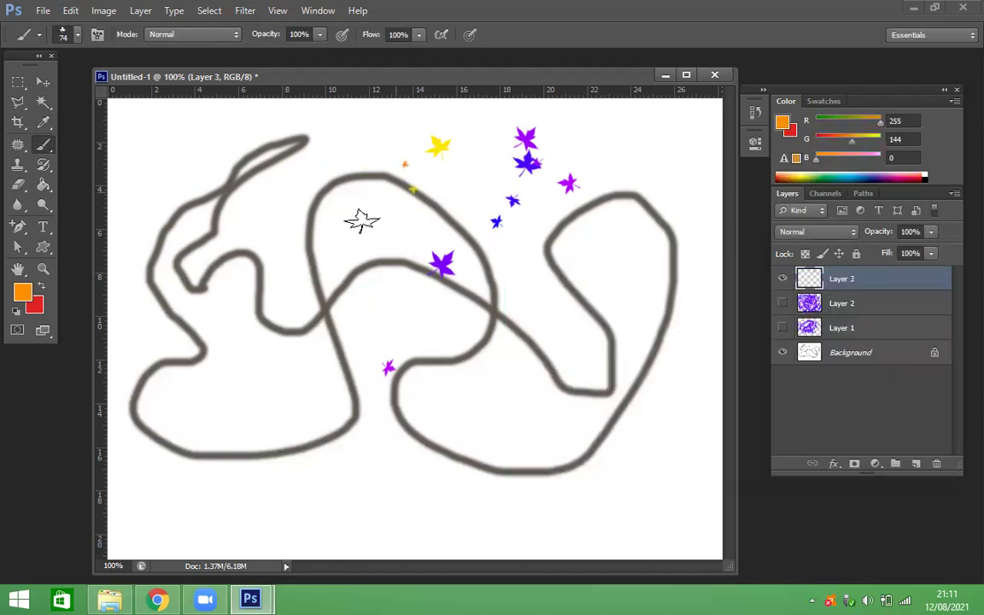
pyautogui.moveTo(362, 220); pyautogui.dragTo(363, 220)
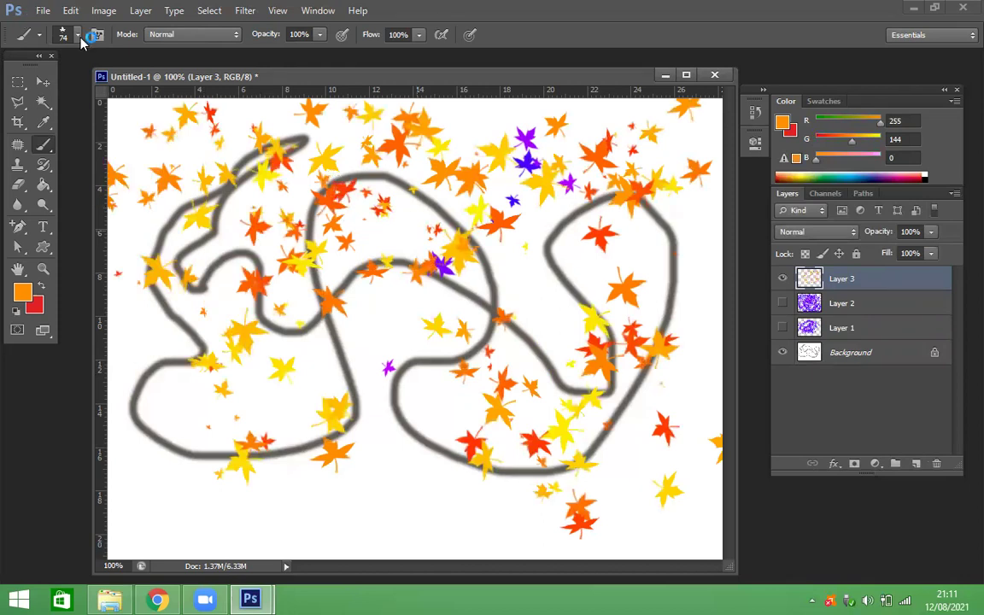
pyautogui.rightClick(139, 238)
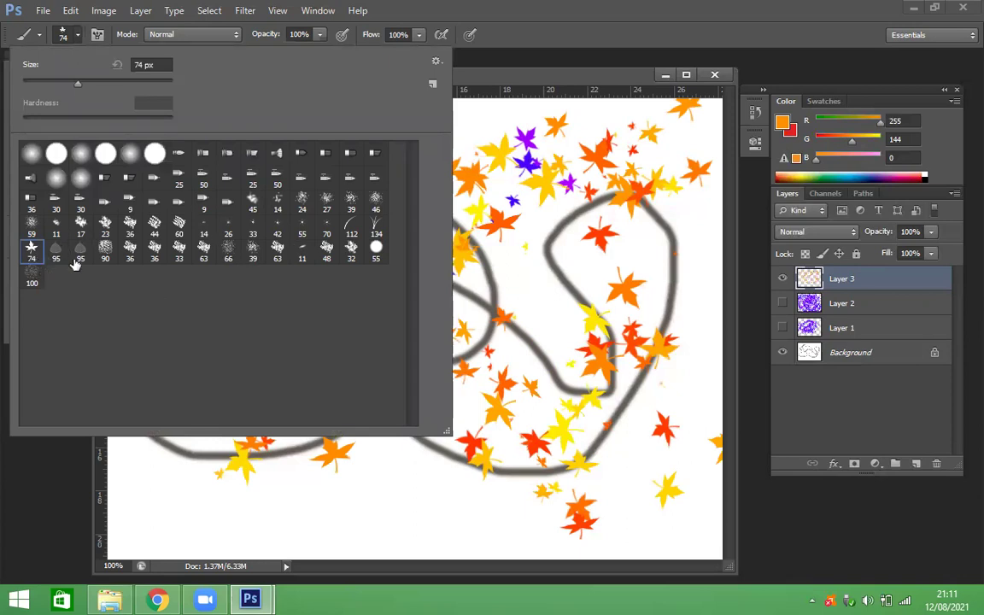
pyautogui.press('.')
pyautogui.press('Return')
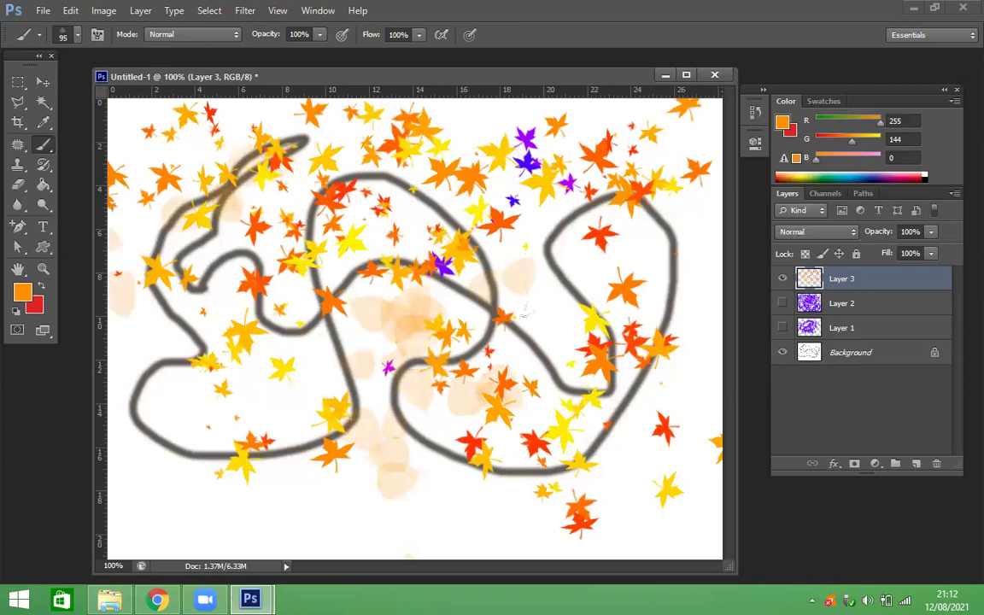
# Reset the colour to black, hide Layer 3, and add a new empty Layer 4.
pyautogui.keyDown('alt'); pyautogui.click(551, 252); pyautogui.keyUp('alt')
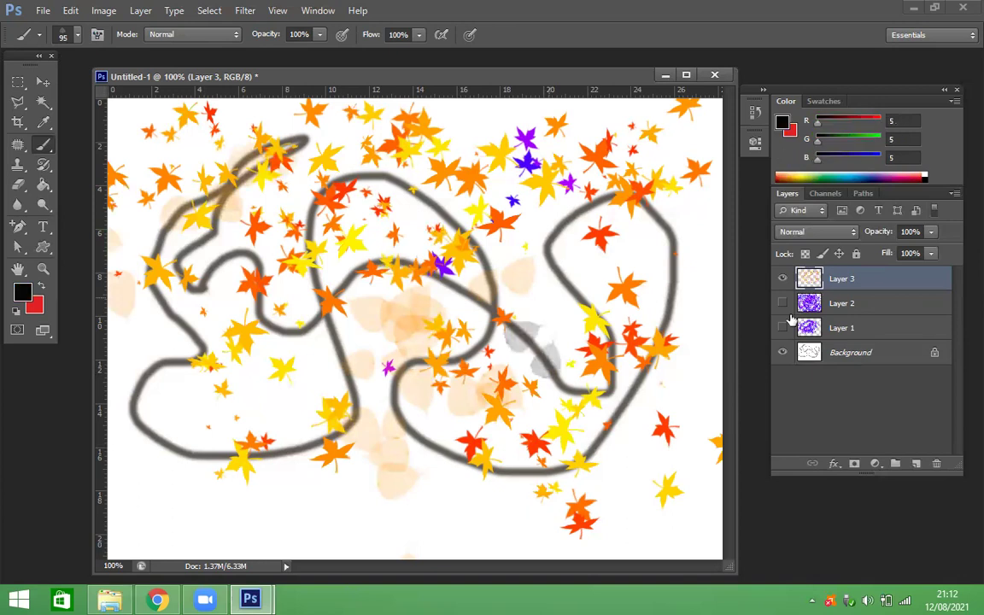
pyautogui.click(783, 278)
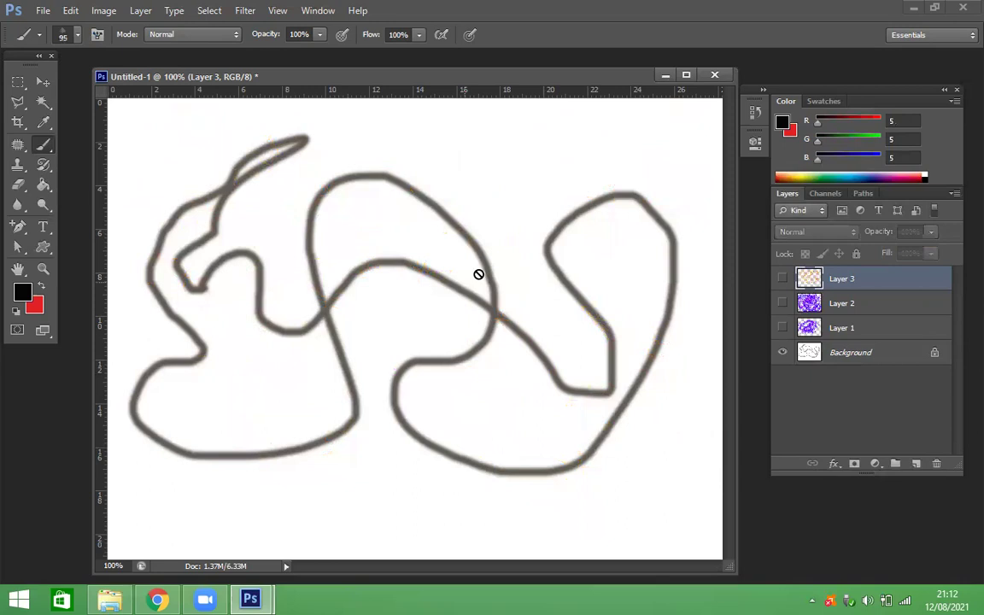
pyautogui.click(907, 463)
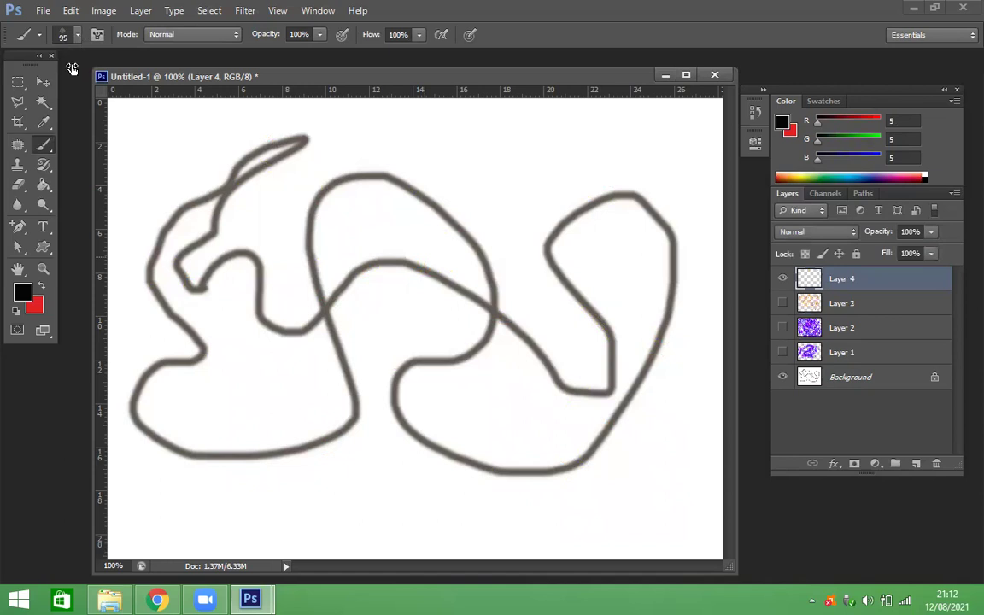
# Enlarge the brush and stamp grey leaves across the upper canvas.
pyautogui.click(78, 36)
pyautogui.moveTo(93, 83); pyautogui.dragTo(146, 83)
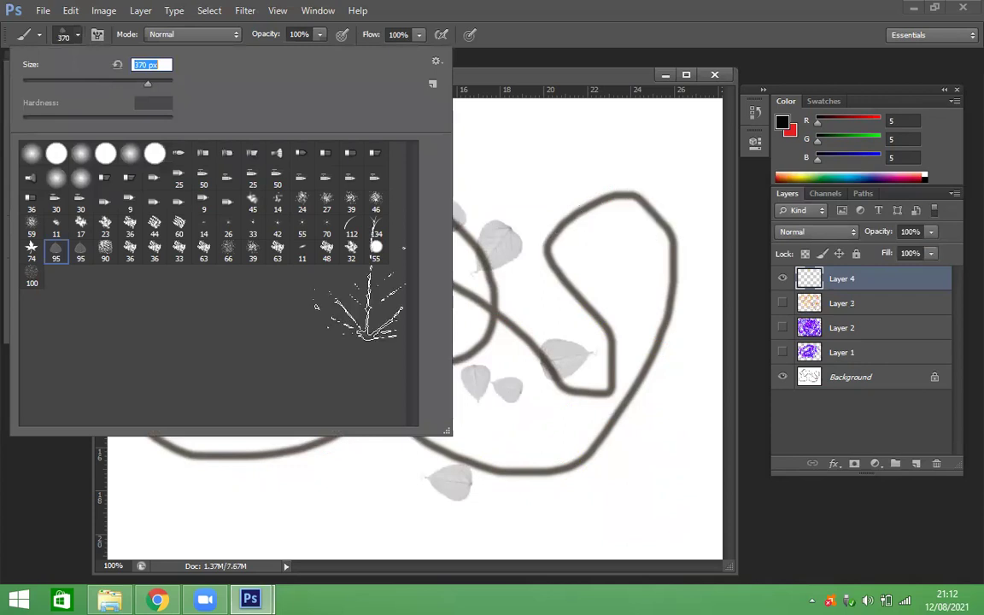
pyautogui.press('Return')
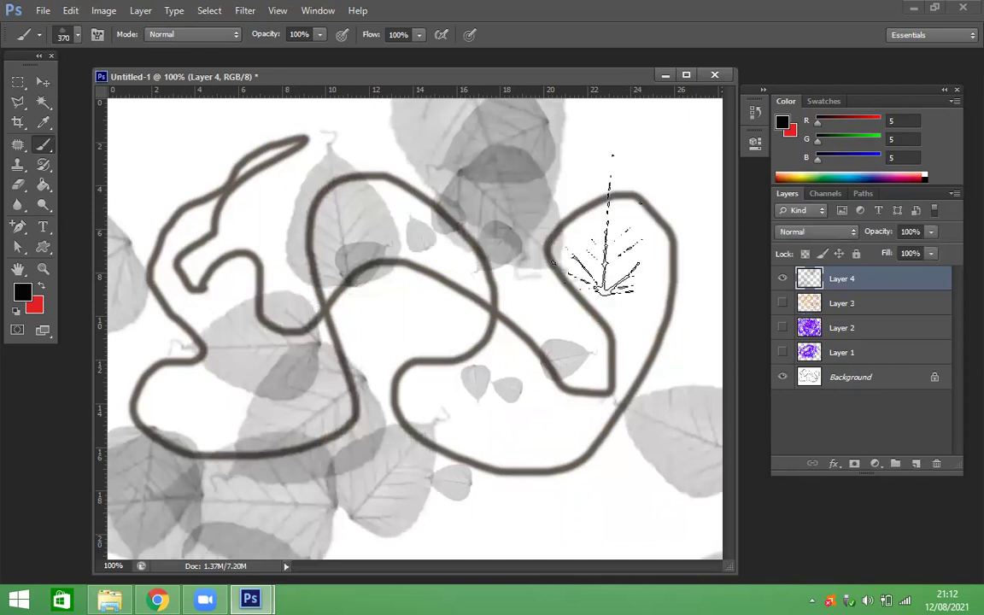
pyautogui.click(608, 231)
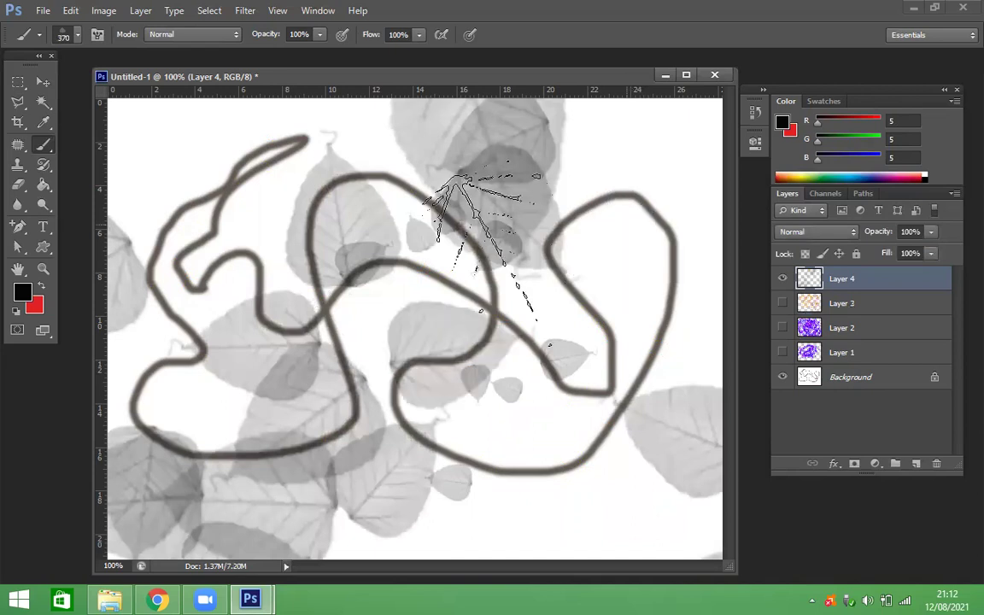
pyautogui.moveTo(478, 239); pyautogui.dragTo(256, 111)
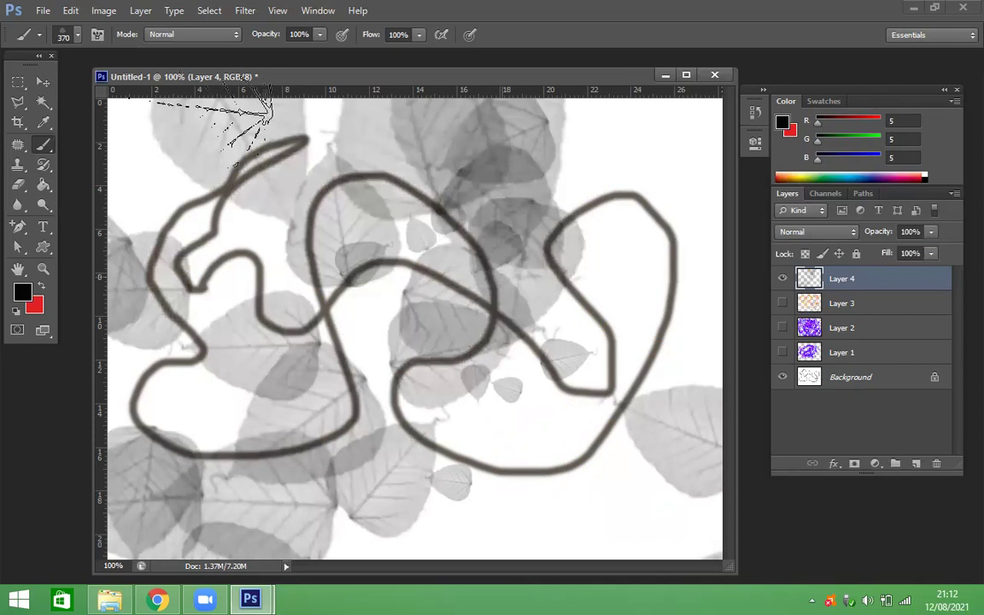
# Paint a thick black blob under the right loop with the 45 px brush.
pyautogui.click(76, 38)
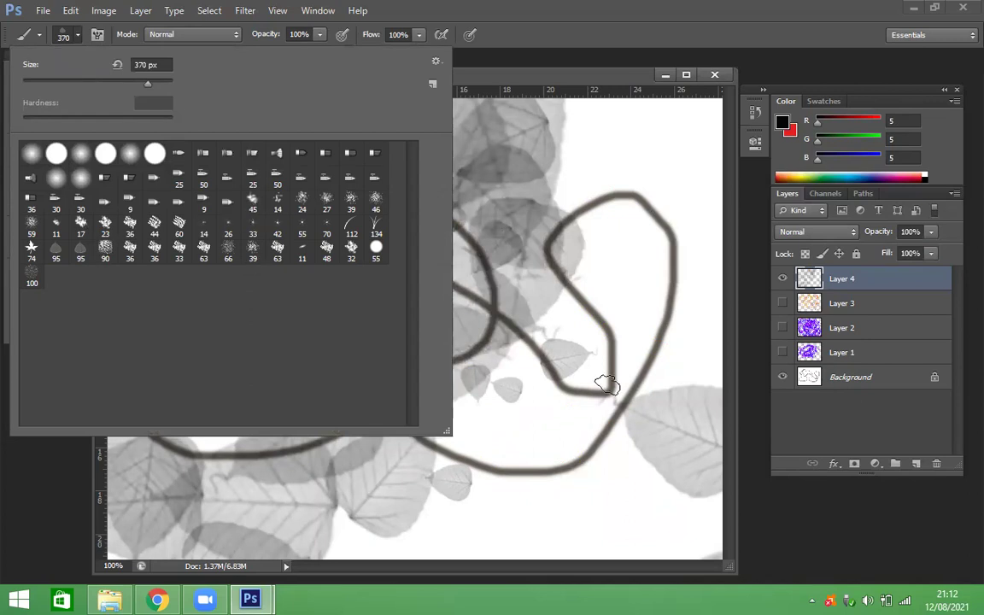
pyautogui.click(252, 199)
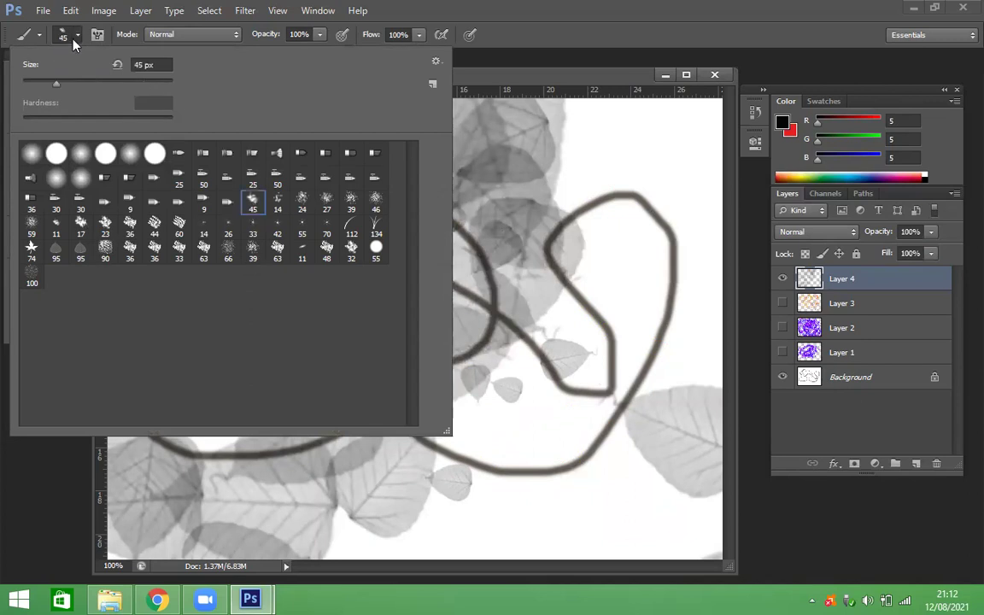
pyautogui.click(65, 34)
pyautogui.moveTo(577, 419); pyautogui.dragTo(581, 478)
# Switch between the 46 px splatter and 30 px brushes, then choose the 112 px grass brush.
pyautogui.rightClick(421, 226)
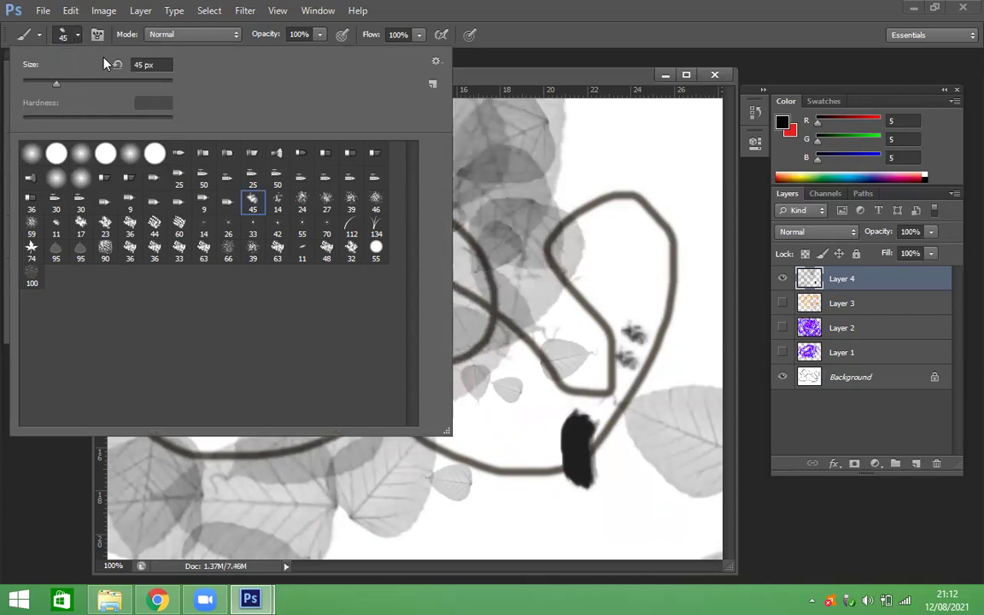
pyautogui.click(78, 35)
pyautogui.click(78, 35)
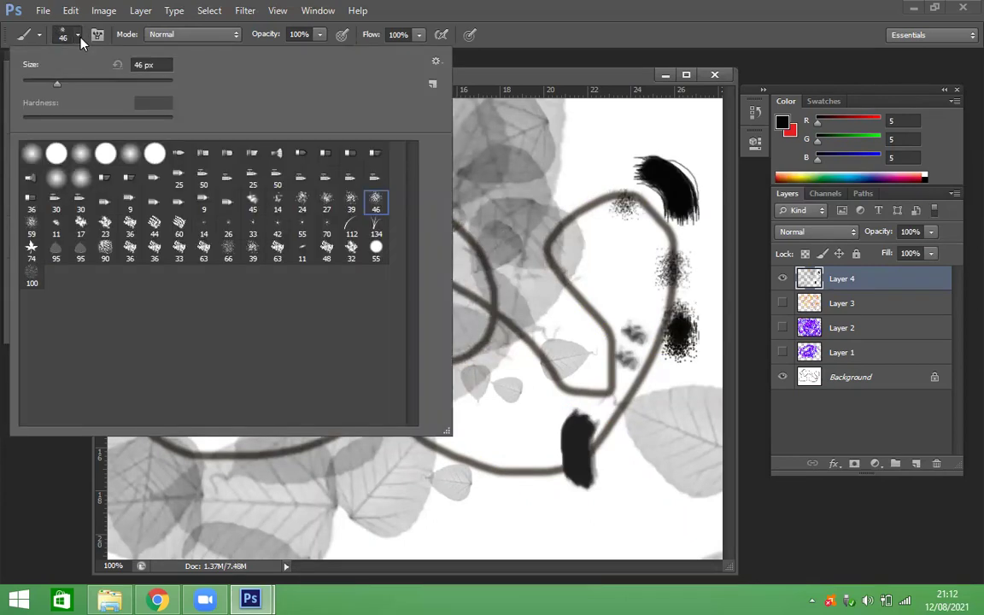
pyautogui.click(55, 203)
pyautogui.press('Return')
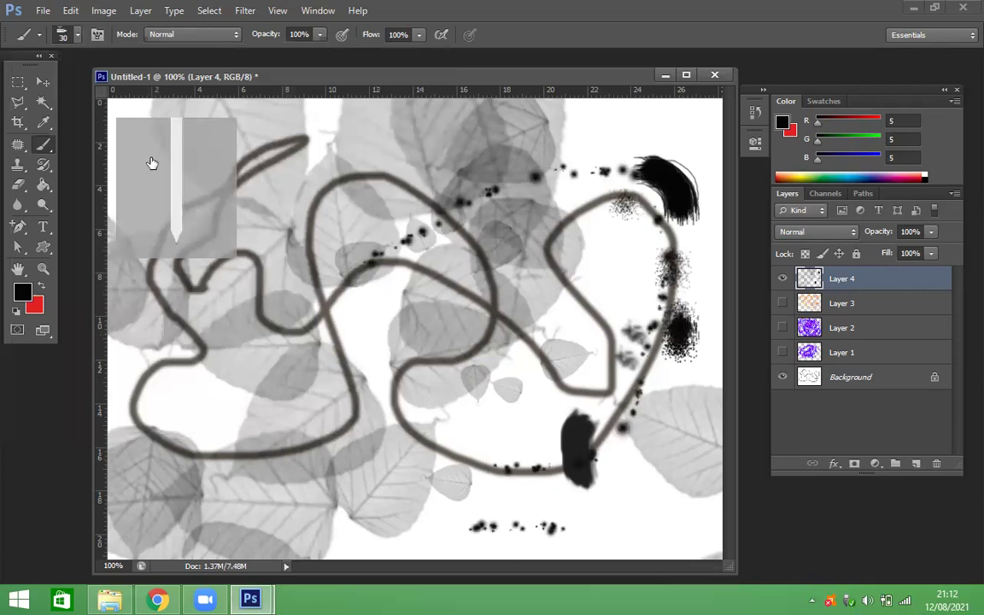
pyautogui.press('Return')
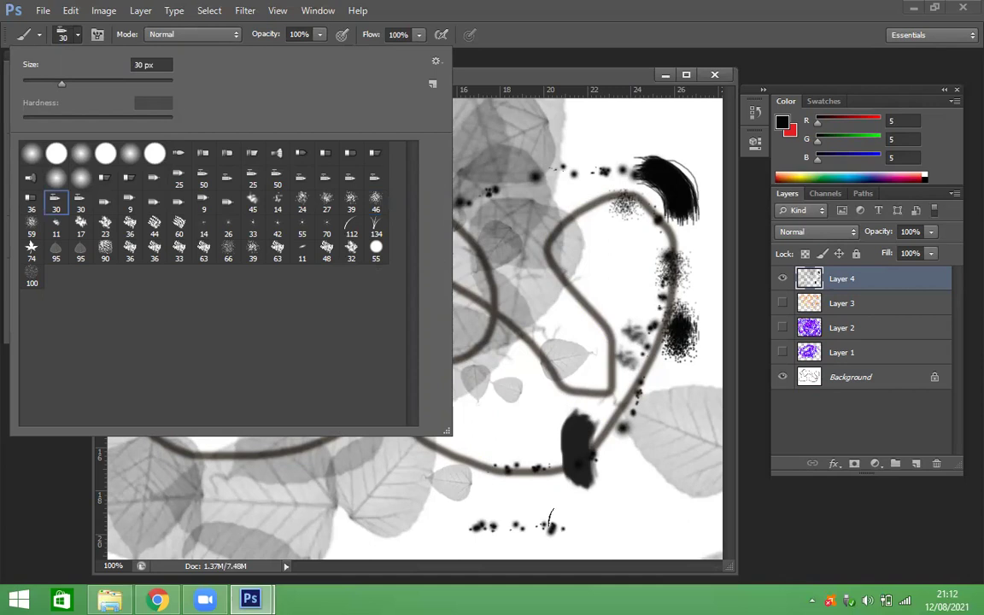
pyautogui.doubleClick(351, 227)
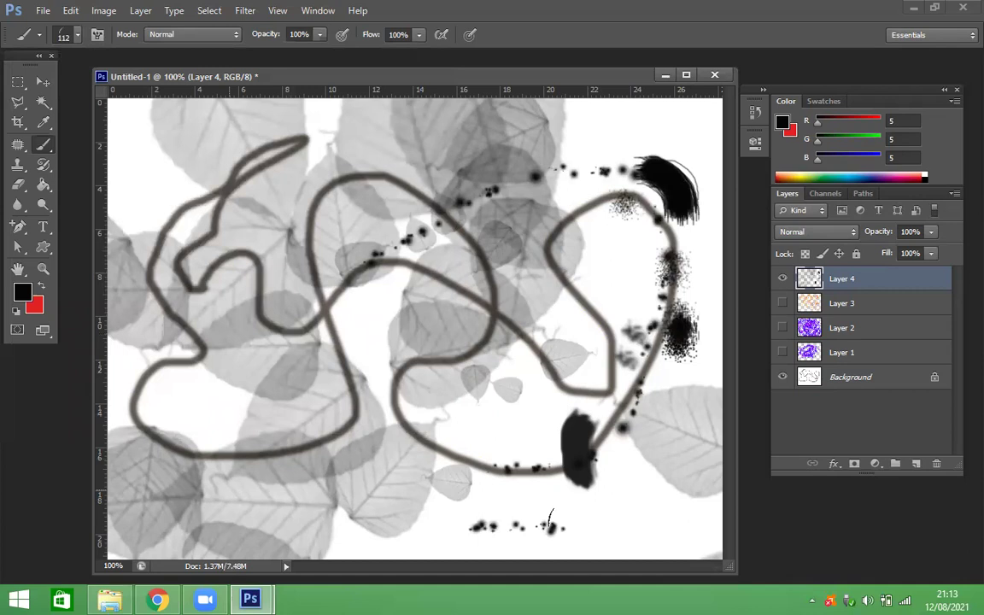
# Paint red and black grass across the lower canvas, then switch to the 26 px brush.
pyautogui.moveTo(137, 479); pyautogui.dragTo(647, 527)
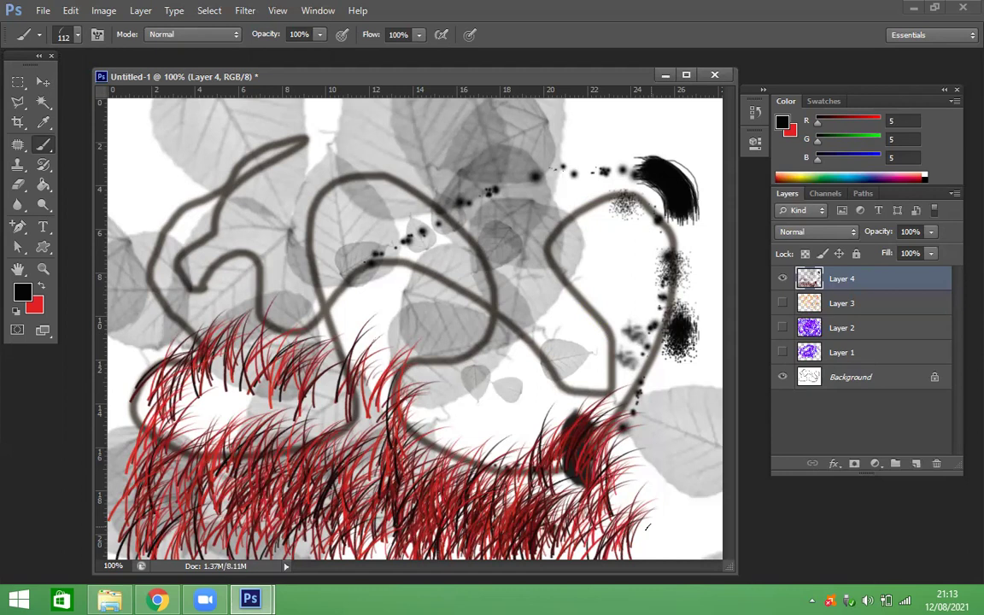
pyautogui.click(70, 34)
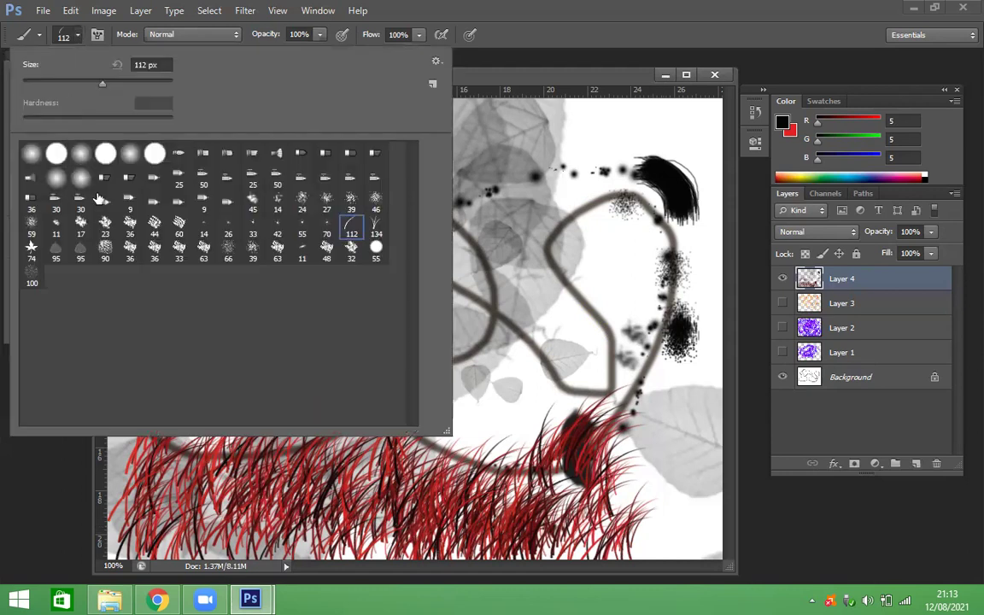
pyautogui.click(252, 225)
pyautogui.click(229, 225)
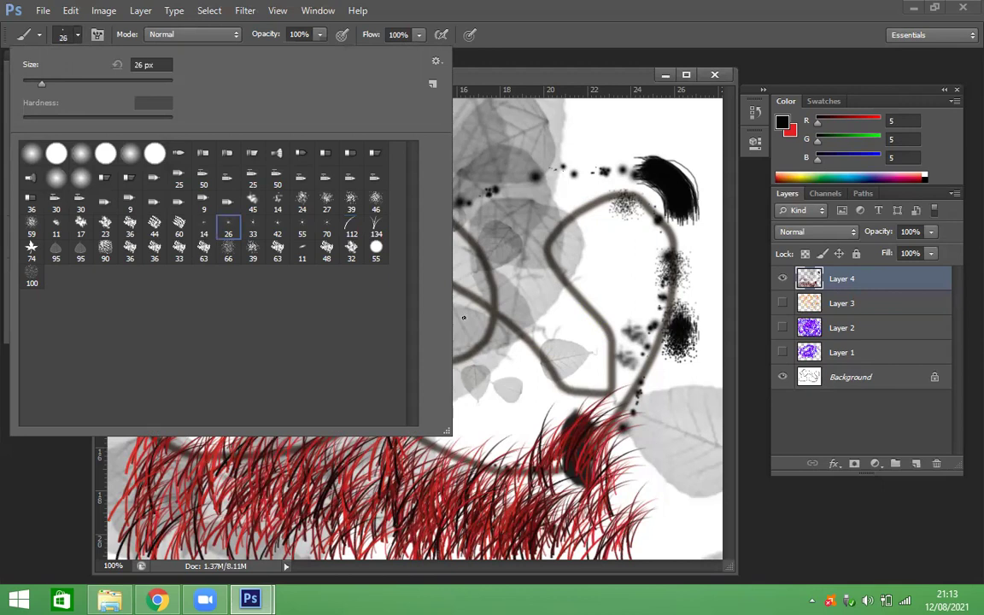
pyautogui.click(104, 12)
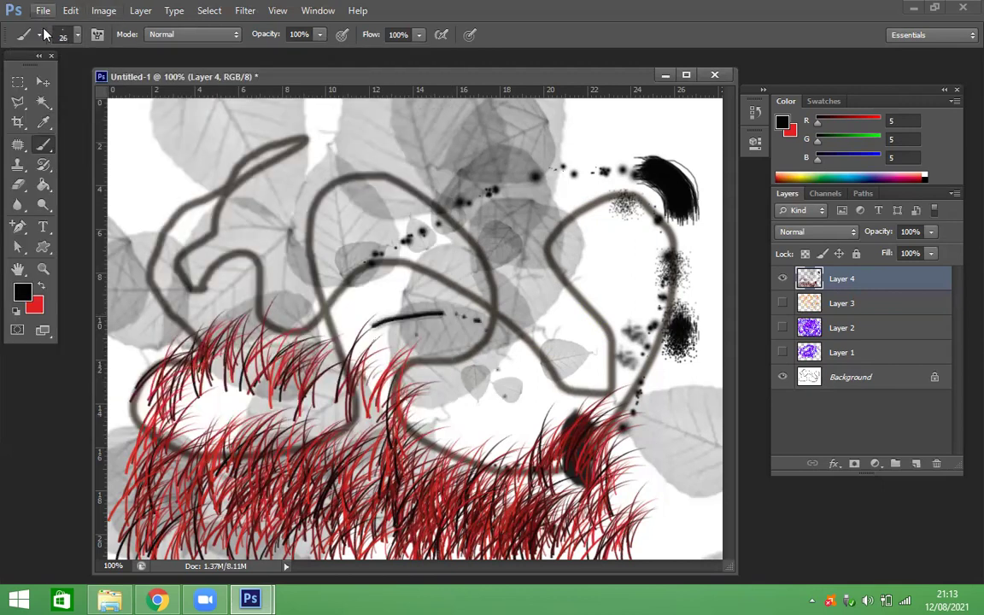
pyautogui.click(43, 10)
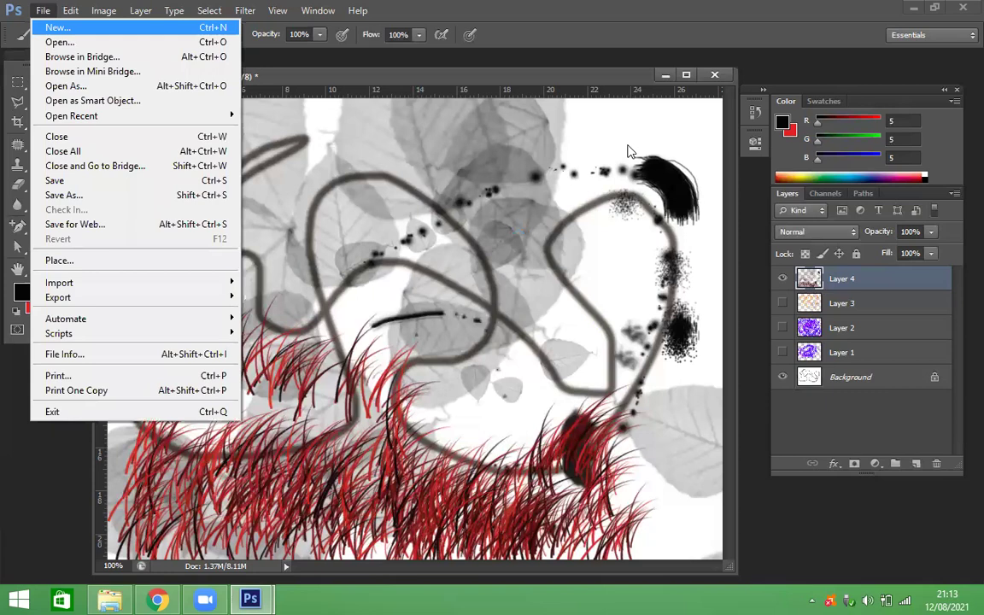
# Create a second 800×600 document, Untitled-2, and fill a new Layer 1 solid black.
pyautogui.press('Return')
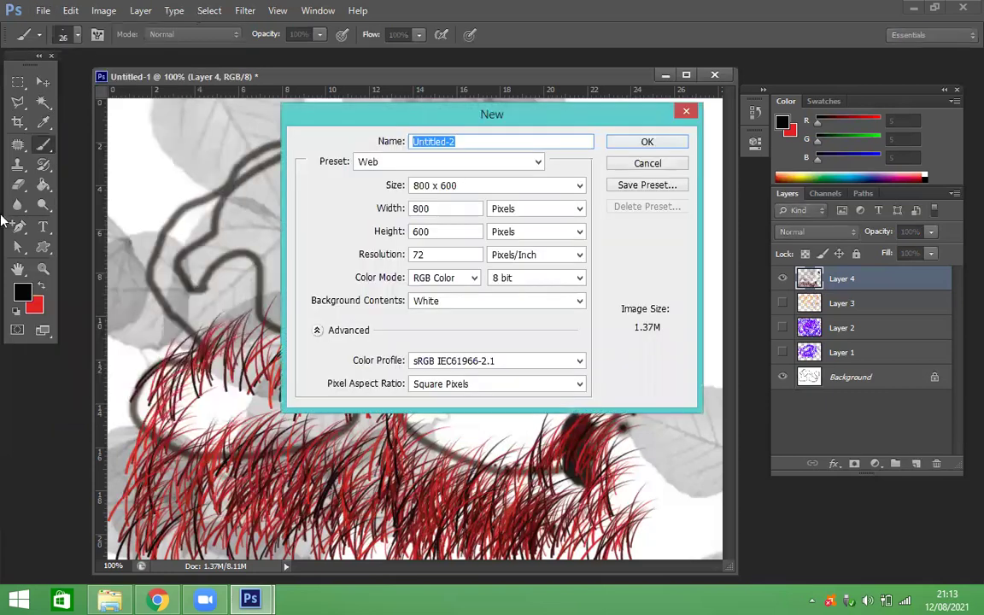
pyautogui.press('Return')
pyautogui.click(46, 189)
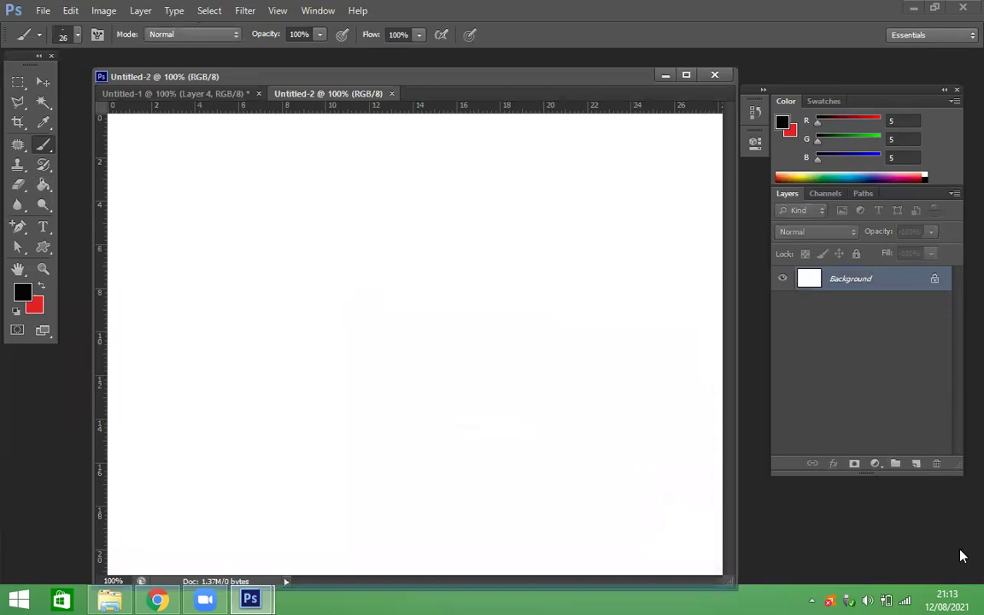
pyautogui.click(915, 463)
pyautogui.click(325, 224)
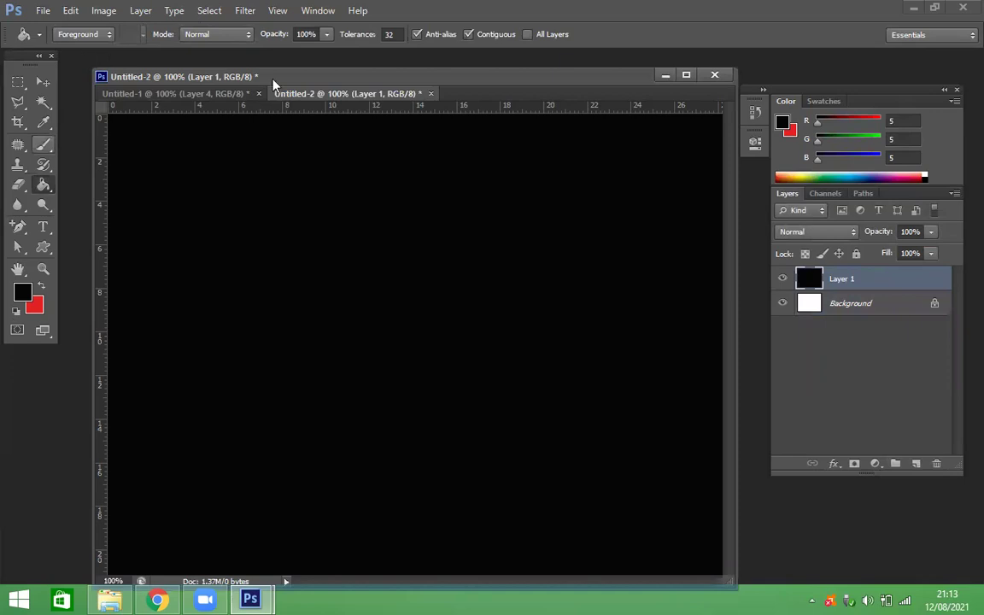
pyautogui.press('b')
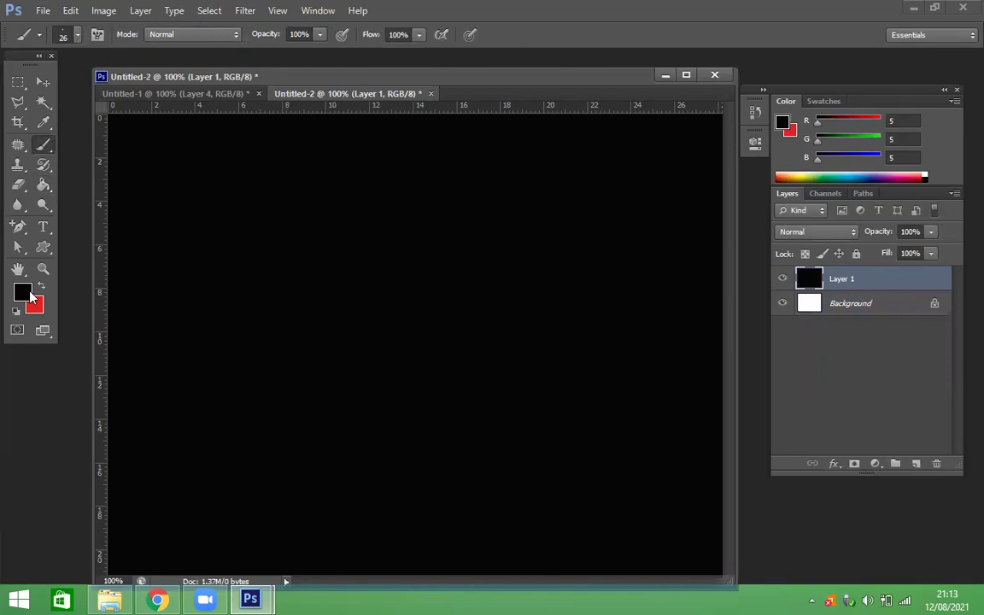
# Set white as foreground and stamp a 70 px white star on the black canvas.
pyautogui.click(30, 294)
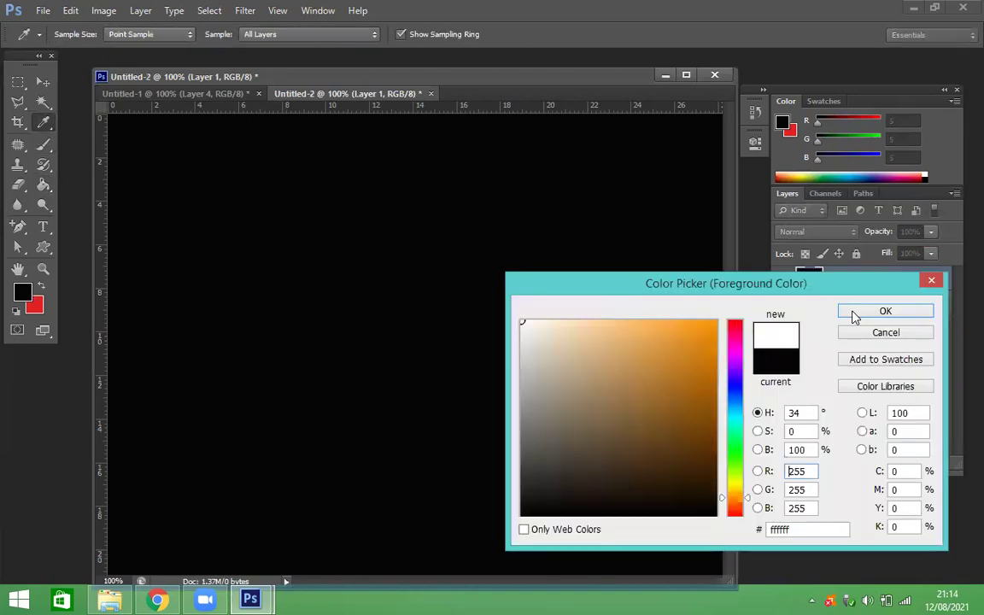
pyautogui.click(855, 317)
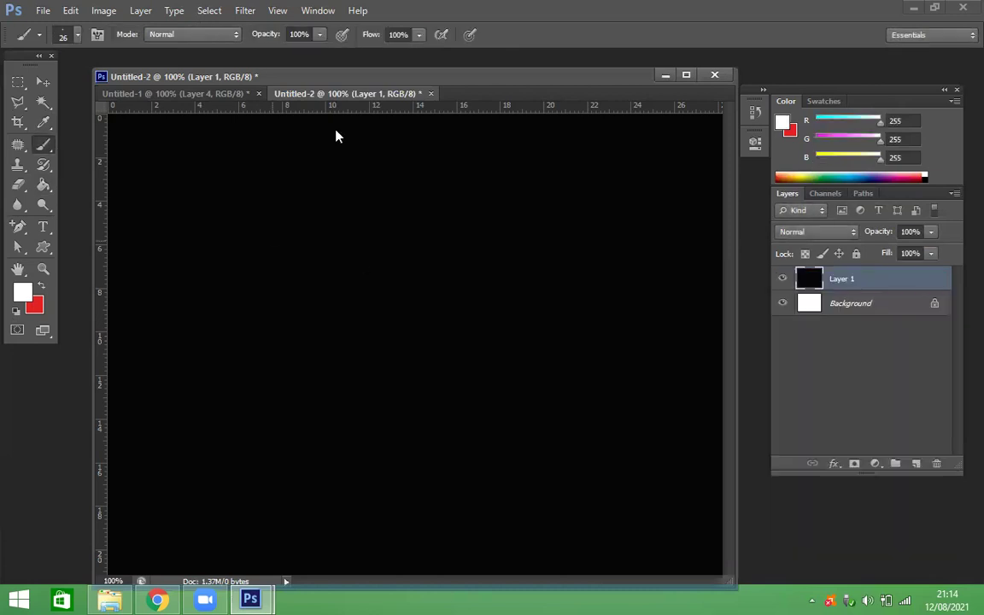
pyautogui.click(76, 36)
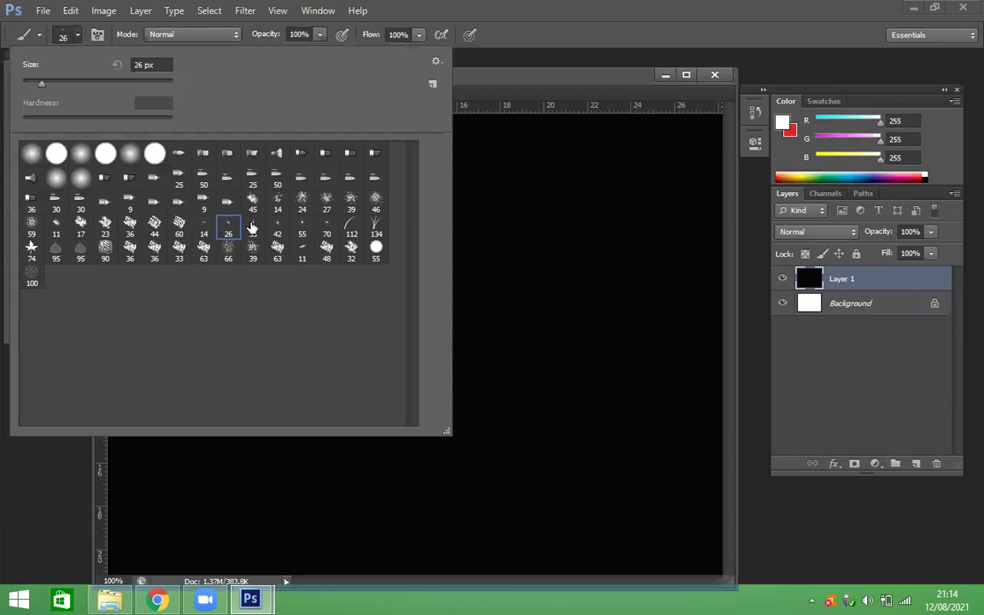
pyautogui.click(327, 226)
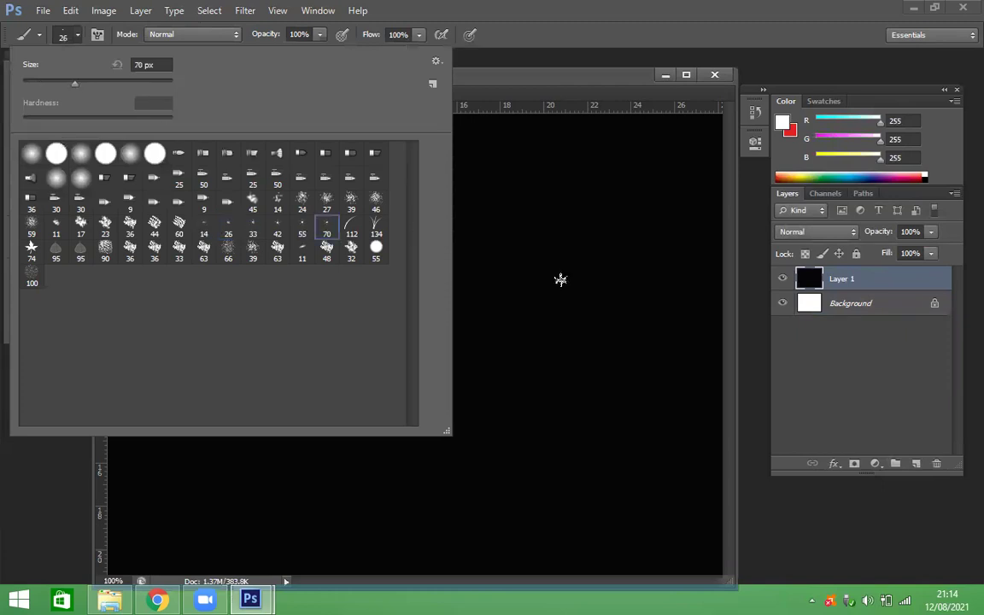
pyautogui.click(558, 328)
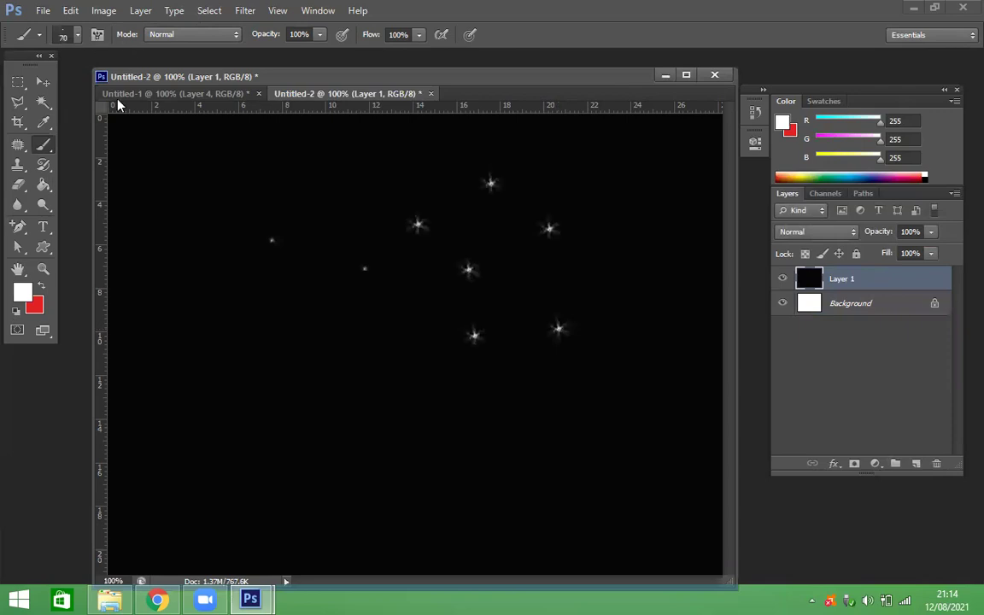
# Resize the brush to 137 px and stamp six large white stars across the canvas.
pyautogui.click(76, 35)
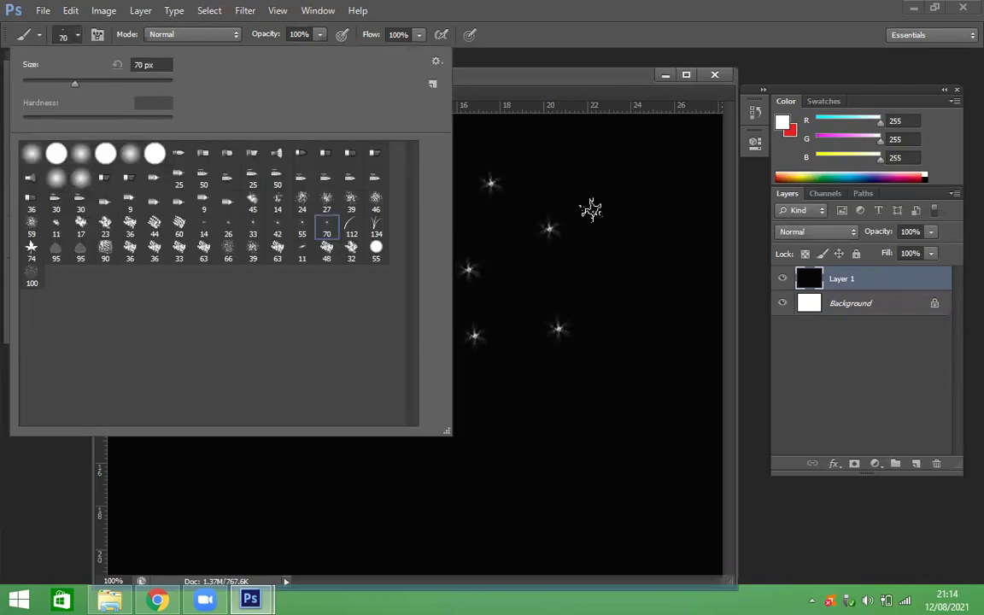
pyautogui.write('137')
pyautogui.press('Return')
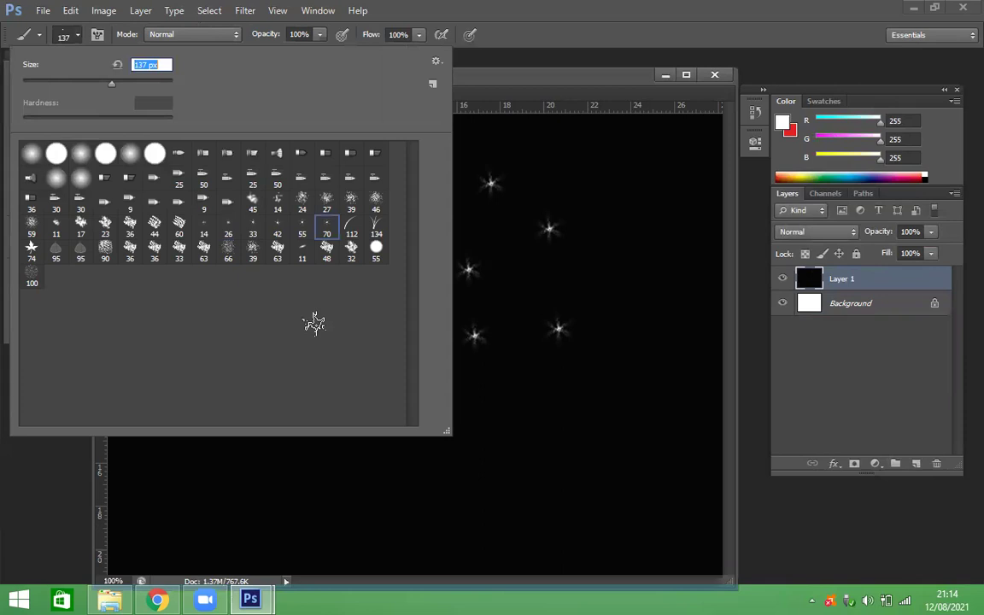
pyautogui.click(593, 208)
pyautogui.click(664, 353)
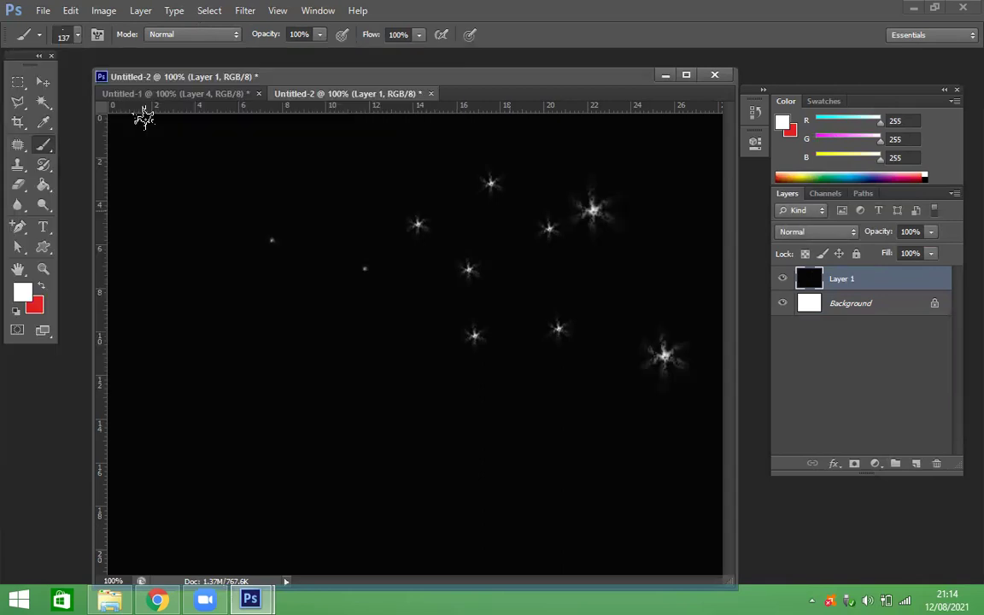
pyautogui.click(340, 190)
pyautogui.click(389, 324)
pyautogui.click(444, 419)
pyautogui.click(156, 137)
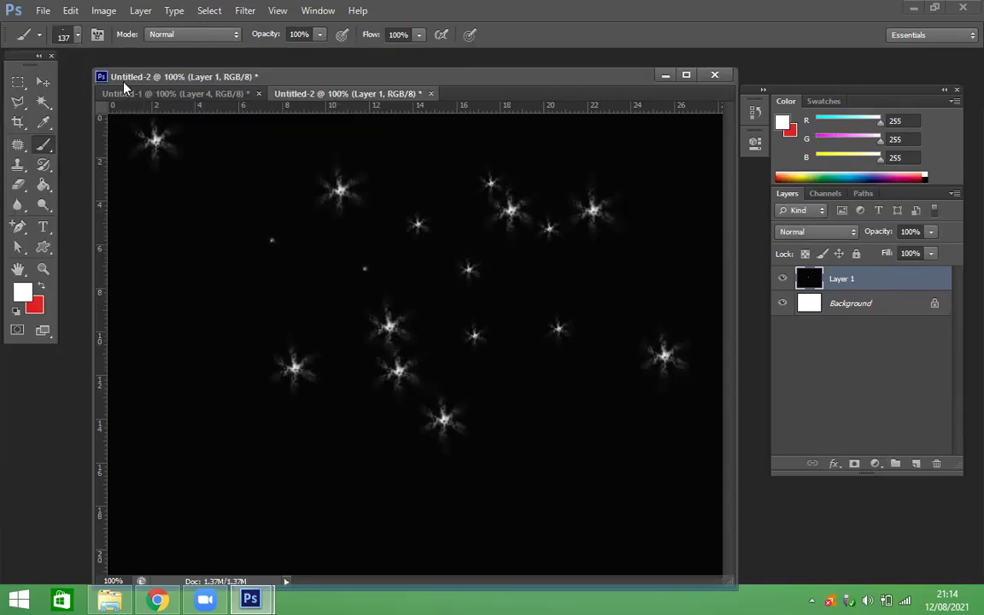
# Change the brush size to 65 px, then 29 px, finishing at 40 px.
pyautogui.click(76, 36)
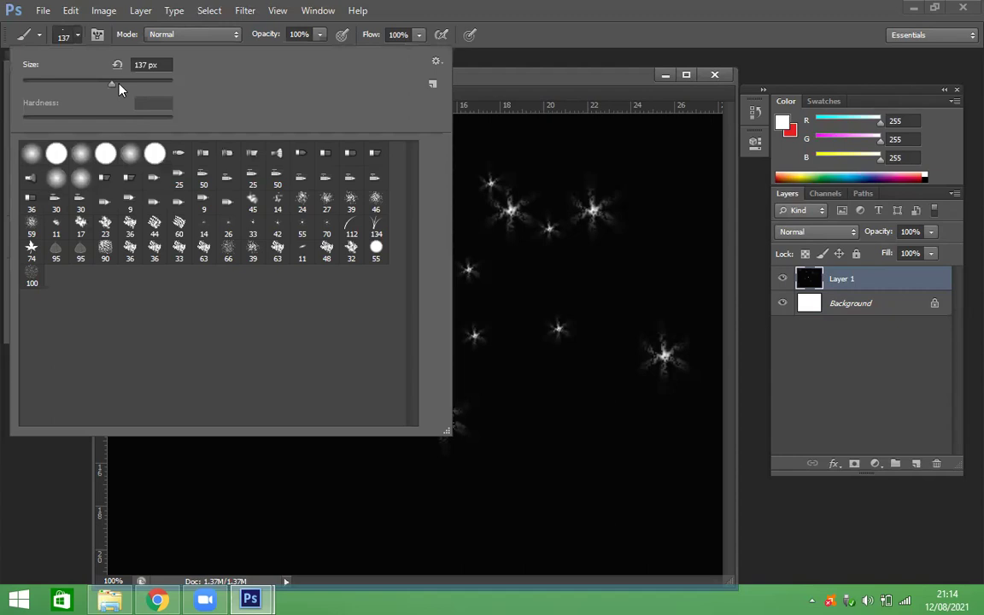
pyautogui.click(118, 83)
pyautogui.write('65')
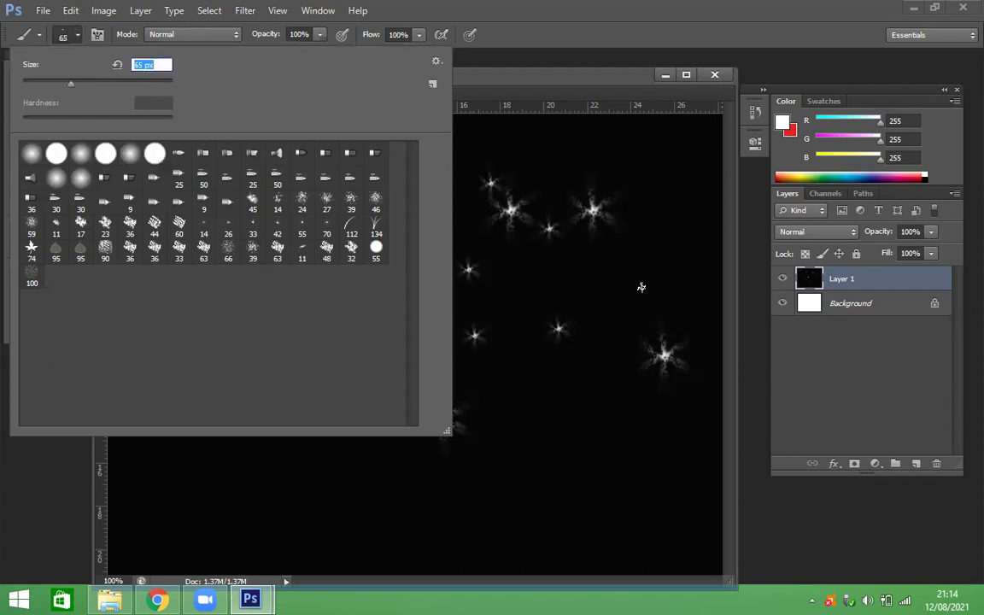
pyautogui.press('Return')
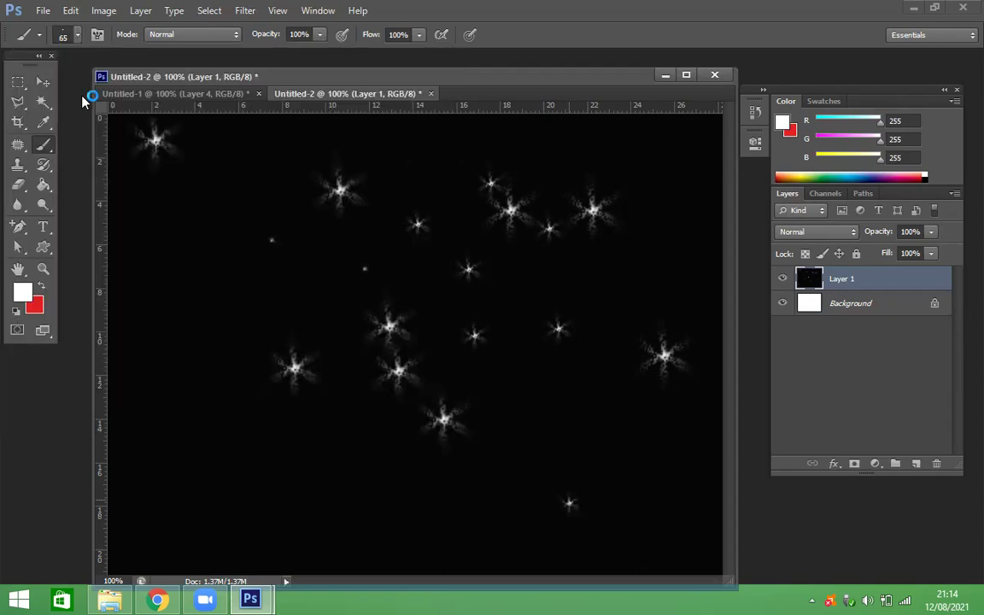
pyautogui.click(68, 34)
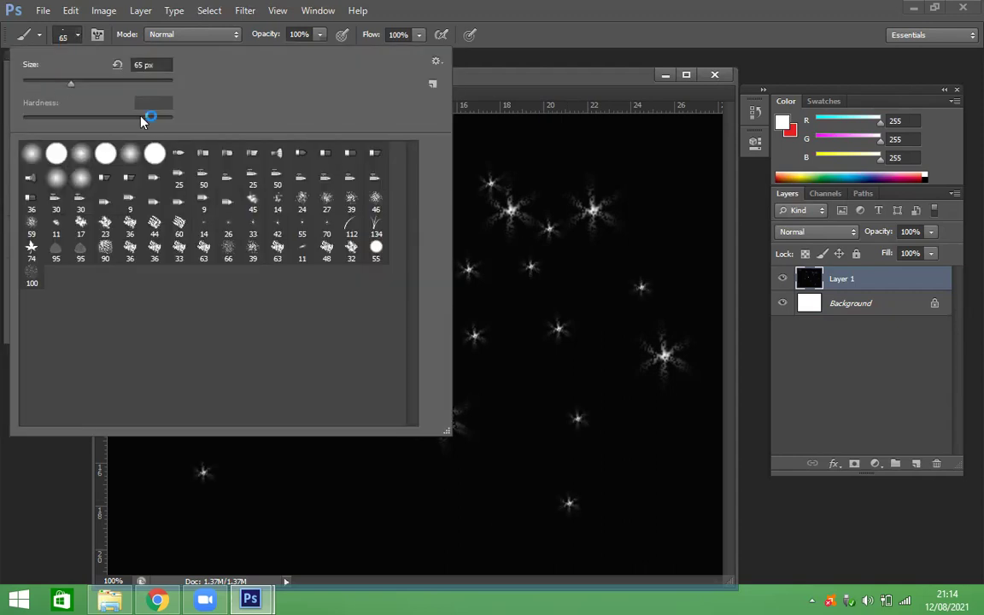
pyautogui.write('29')
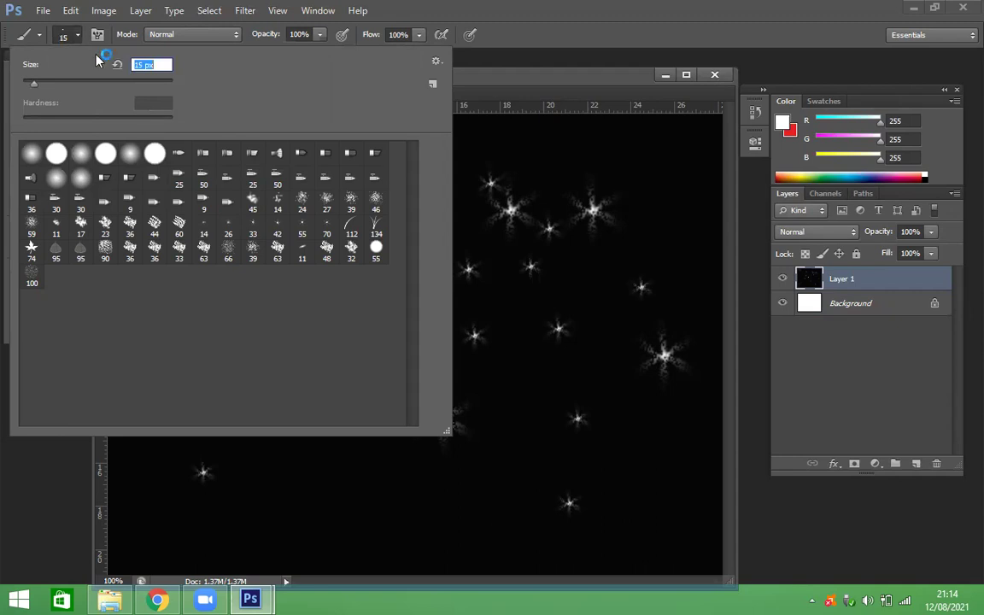
pyautogui.press('Return')
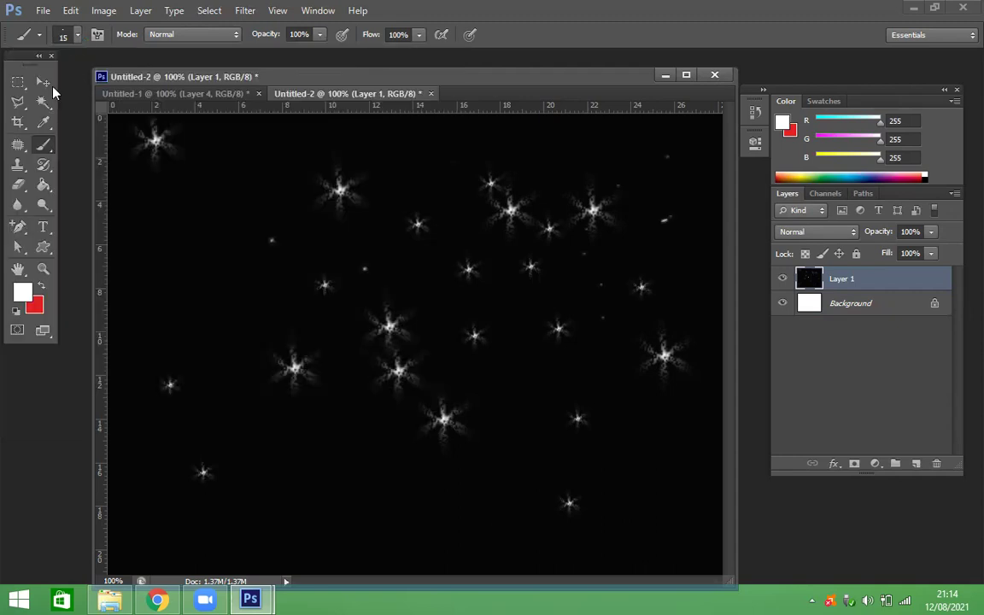
pyautogui.click(69, 34)
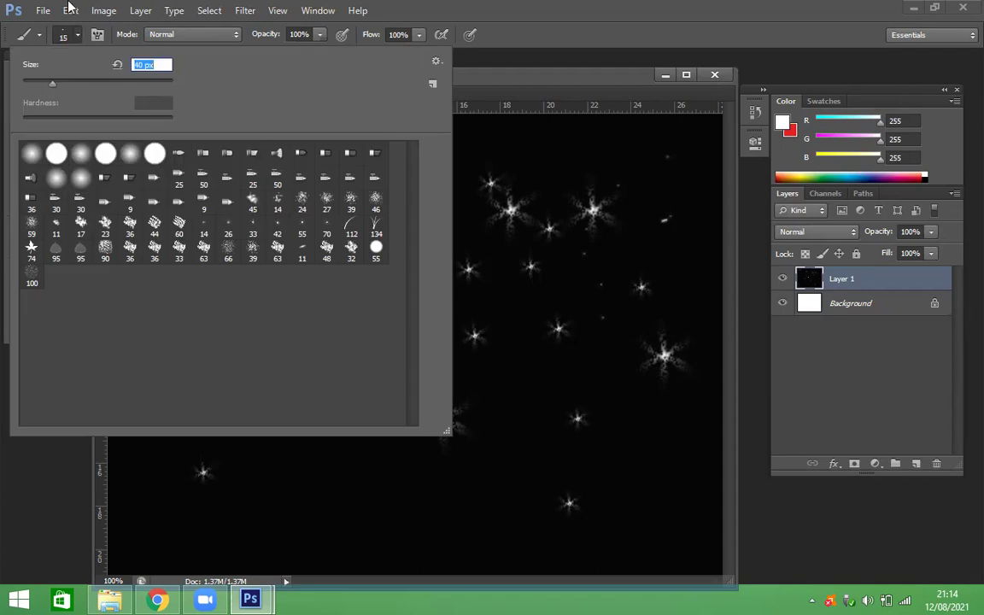
pyautogui.press('Return')
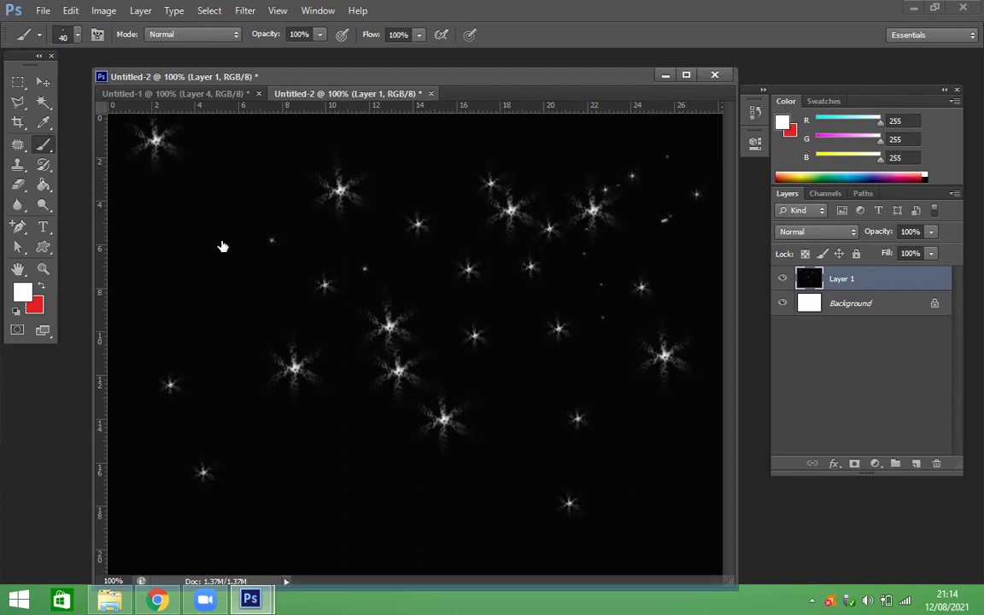
# Choose the 50 px brush preset from the canvas right-click preset picker.
pyautogui.rightClick(201, 222)
pyautogui.click(228, 179)
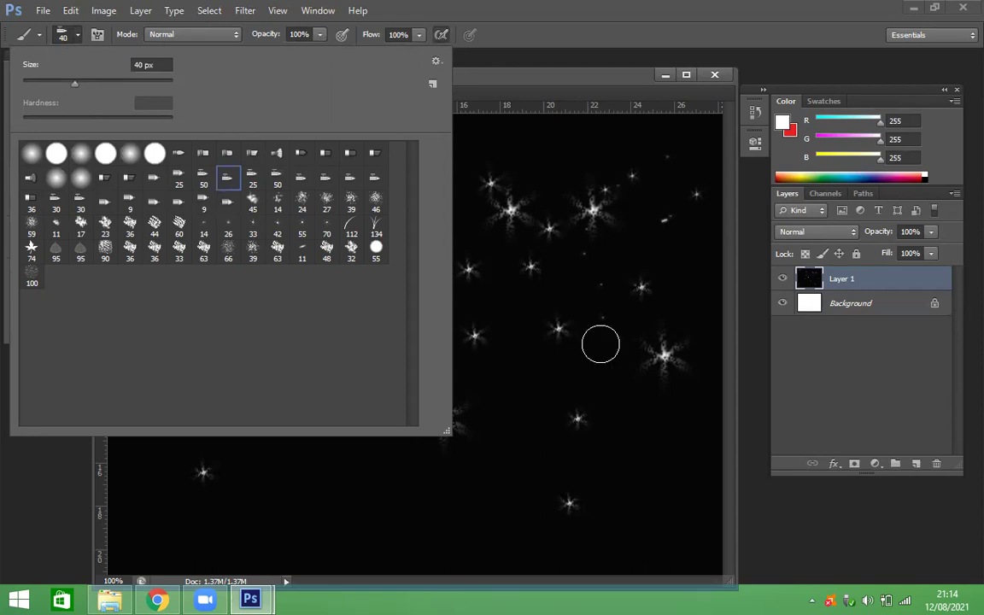
pyautogui.press(',')
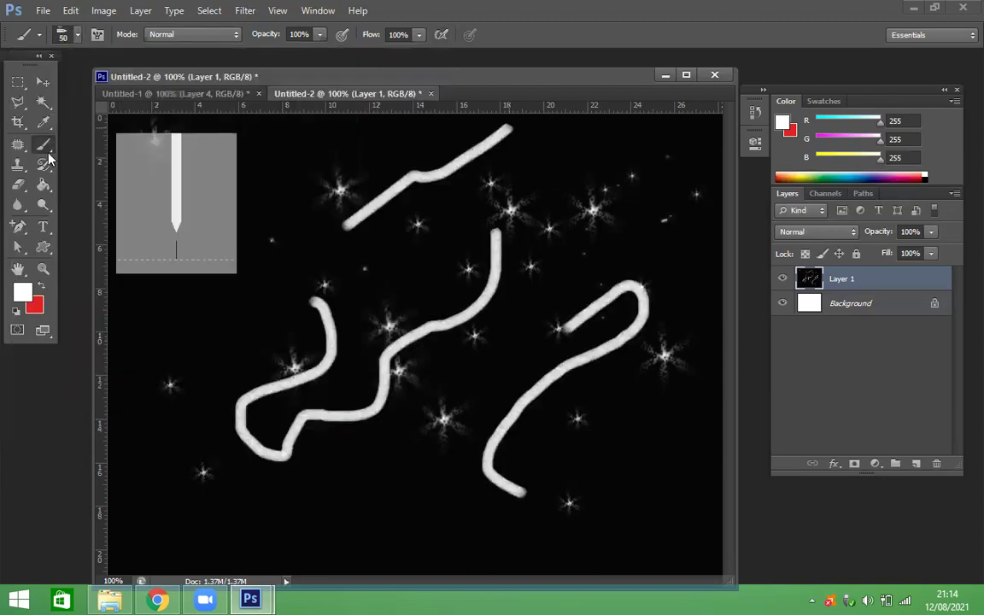
# Switch to the Pencil with a 45 px hard round tip.
pyautogui.press('v')
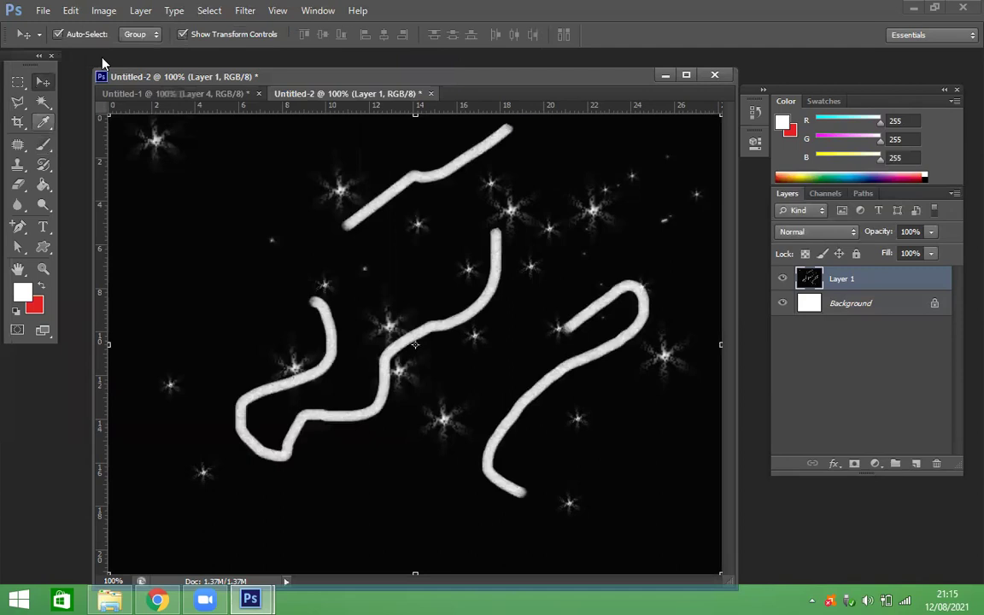
pyautogui.press('b')
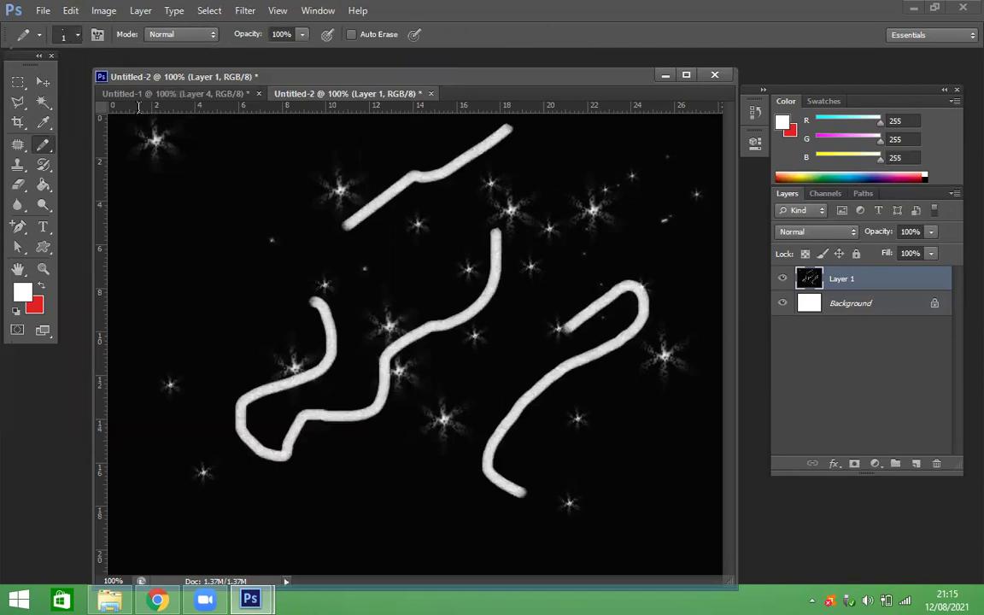
pyautogui.click(77, 34)
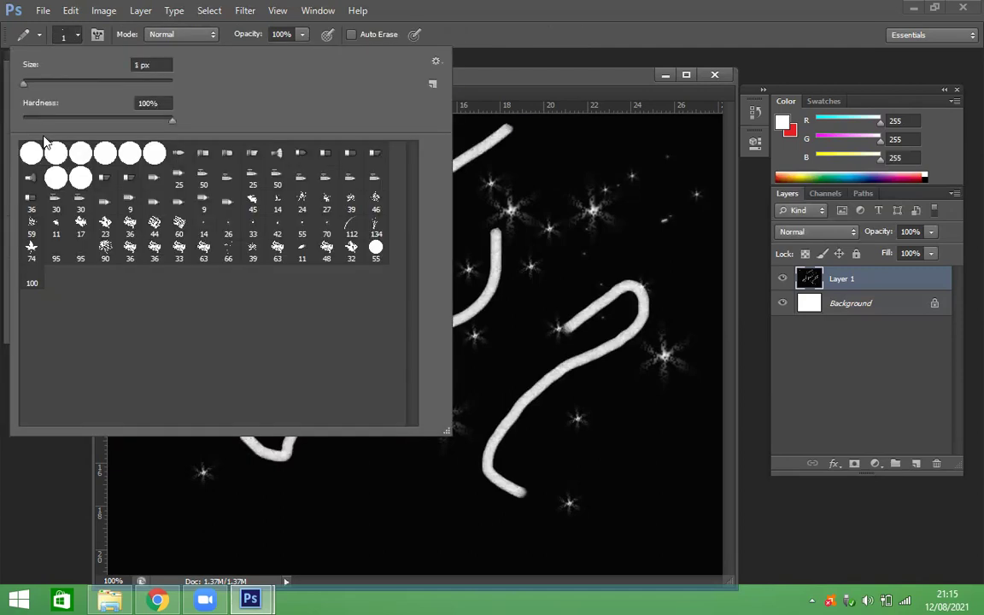
pyautogui.click(40, 83)
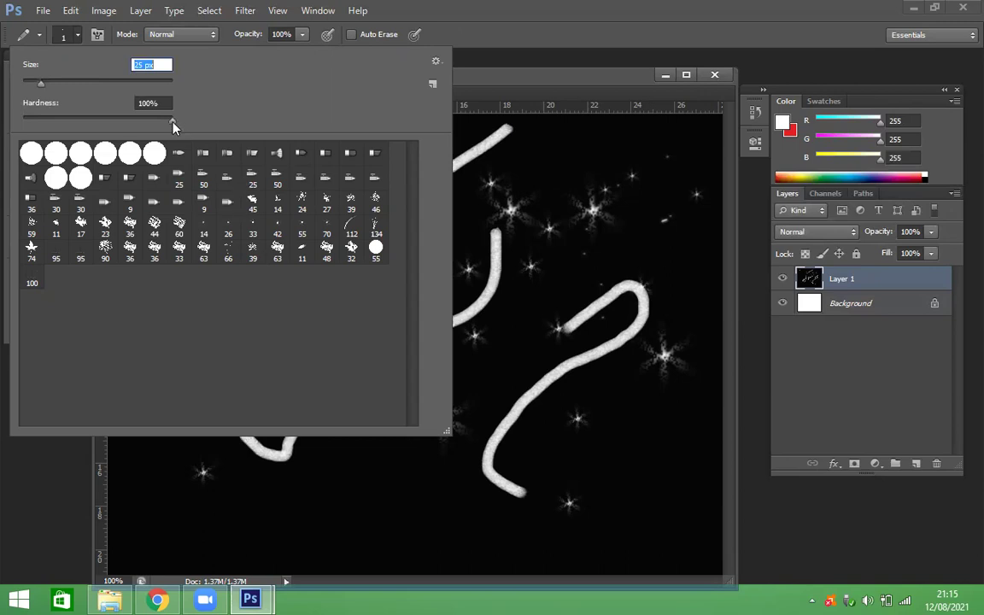
pyautogui.click(105, 152)
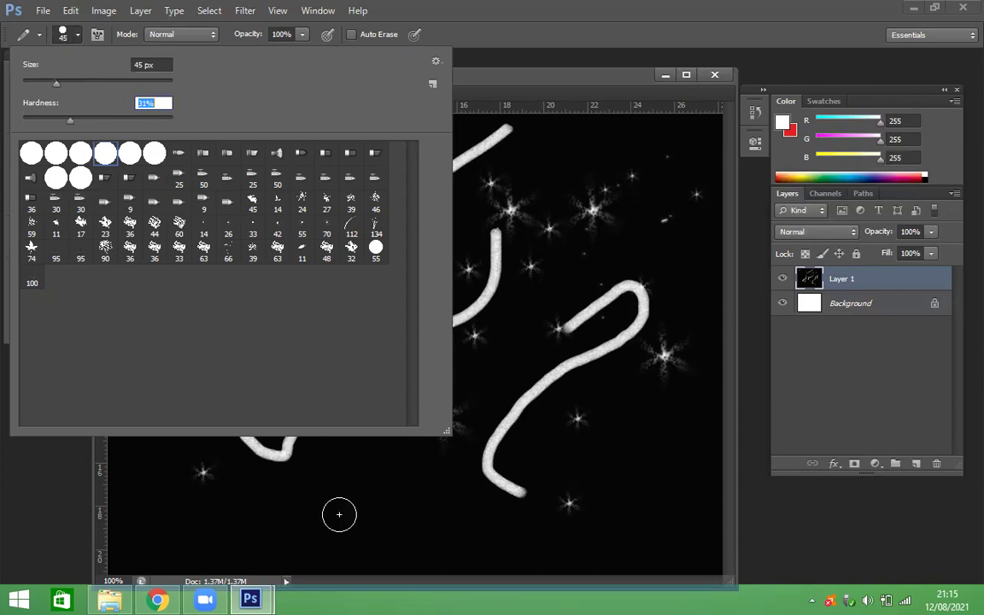
# Paint bold white strokes across the lower middle and right, then enlarge the pencil to 114 px.
pyautogui.moveTo(339, 514); pyautogui.dragTo(396, 493)
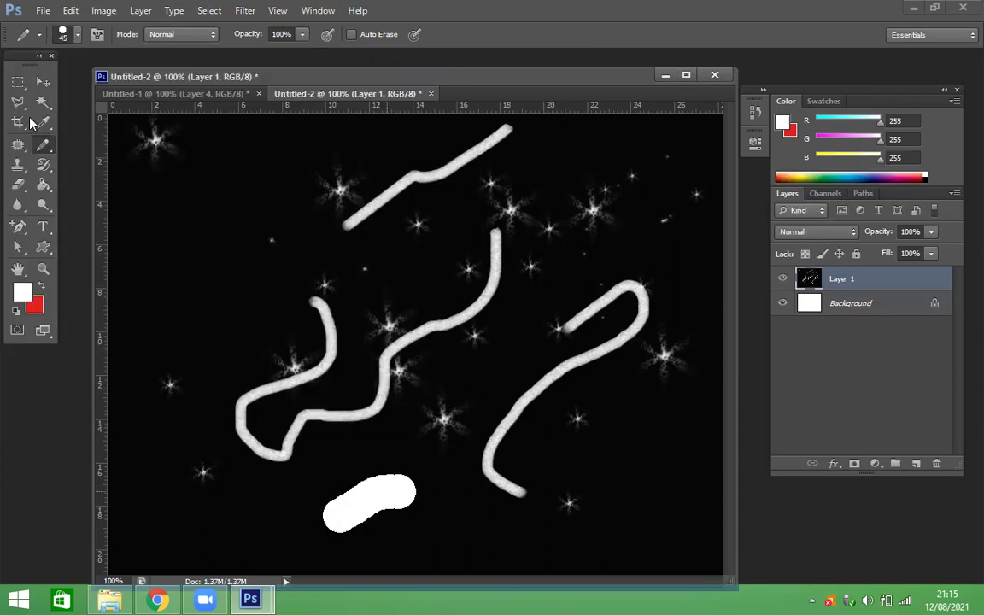
pyautogui.moveTo(337, 513); pyautogui.dragTo(517, 350)
pyautogui.rightClick(554, 223)
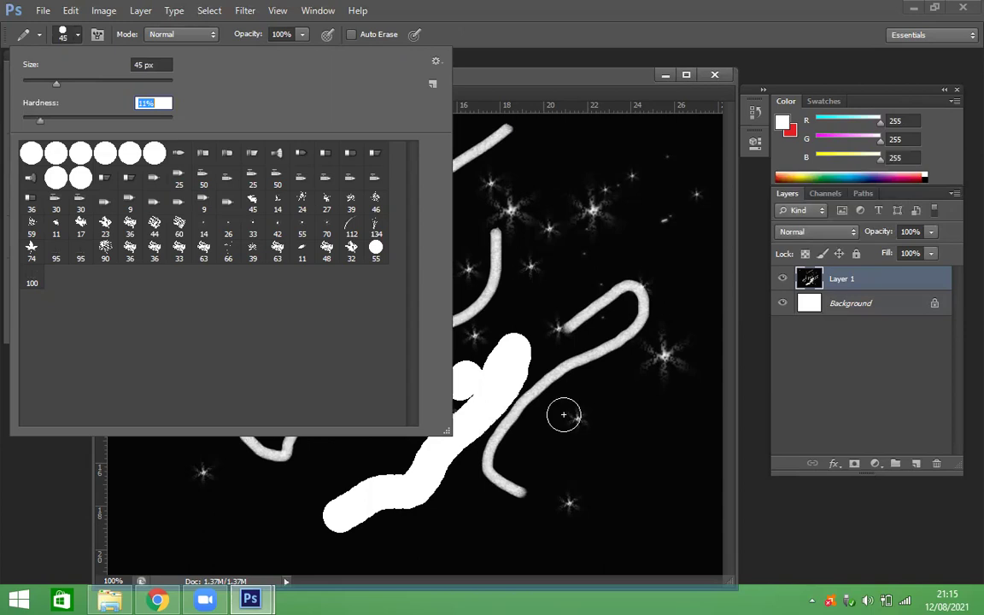
pyautogui.moveTo(564, 415); pyautogui.dragTo(598, 218)
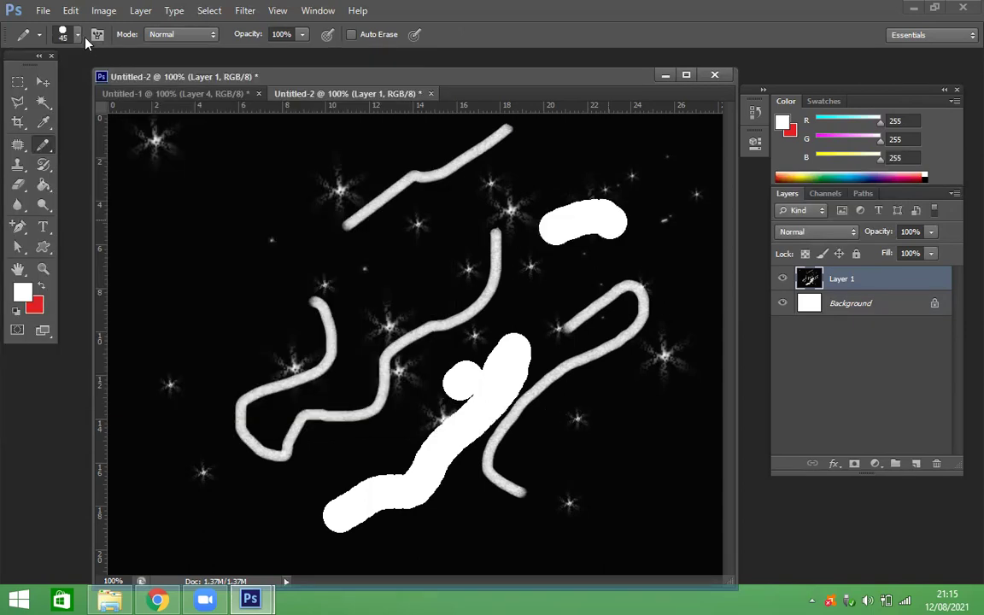
pyautogui.click(63, 34)
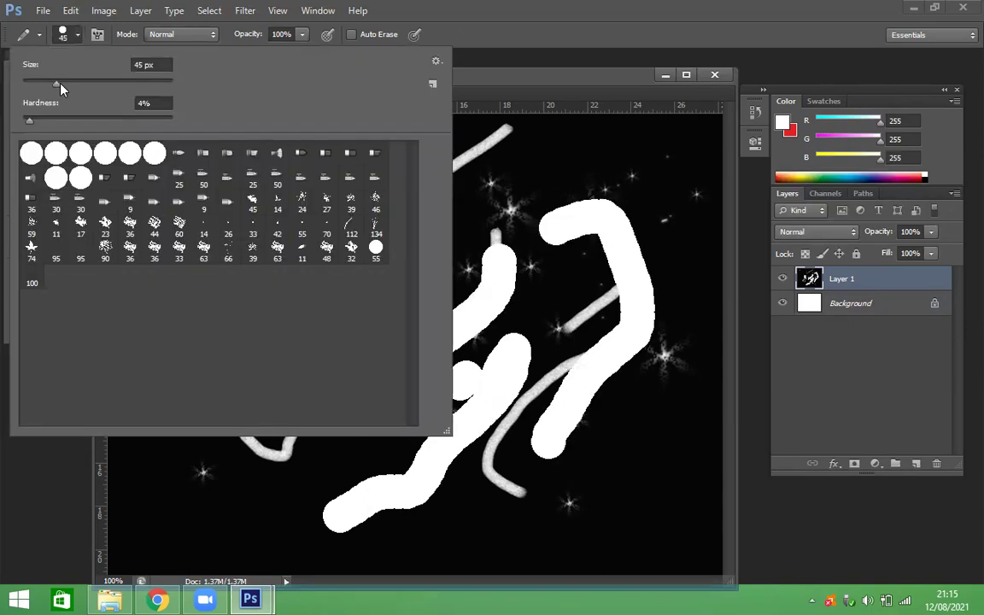
pyautogui.moveTo(57, 83); pyautogui.dragTo(104, 83)
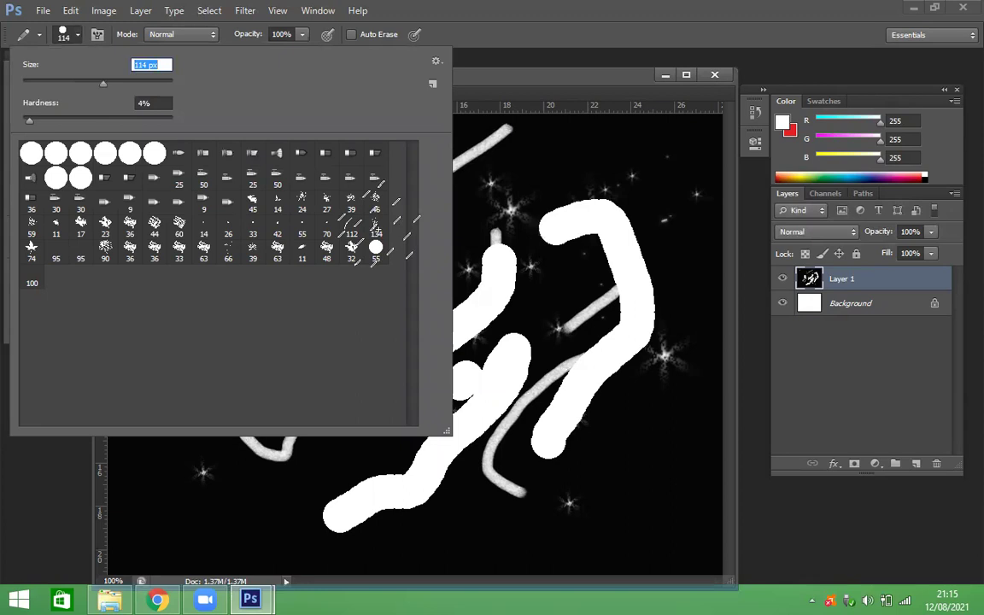
# Stamp scribbled white loops near the top left and lower painting opacity to 34%.
pyautogui.click(74, 35)
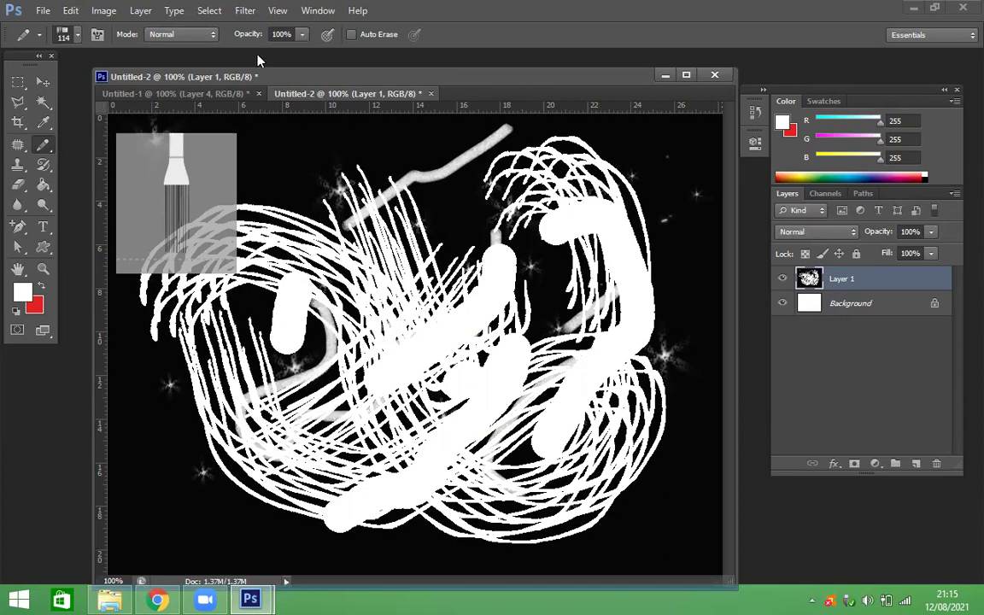
pyautogui.click(282, 144)
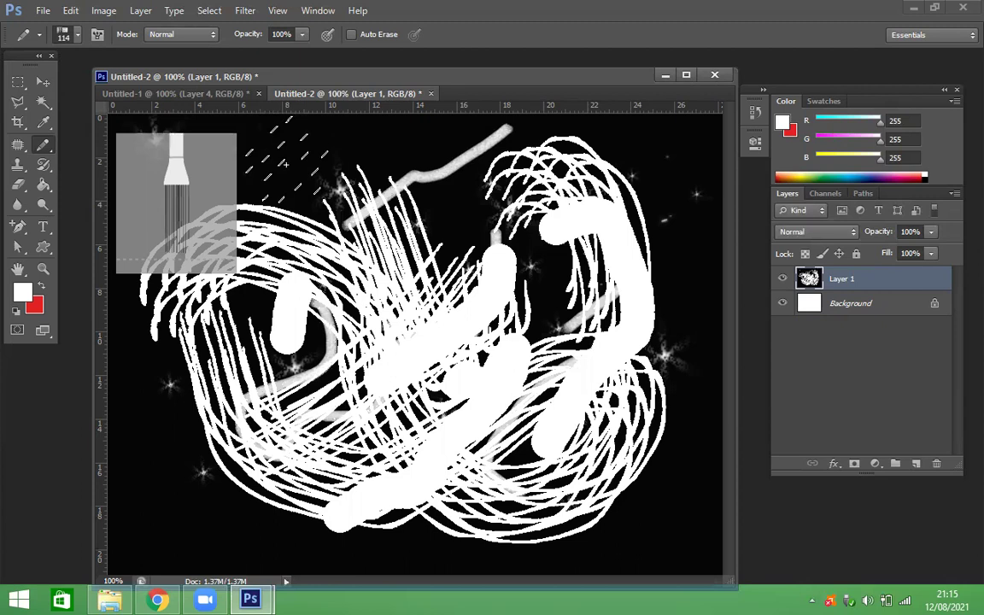
pyautogui.press('3')
pyautogui.press('4')
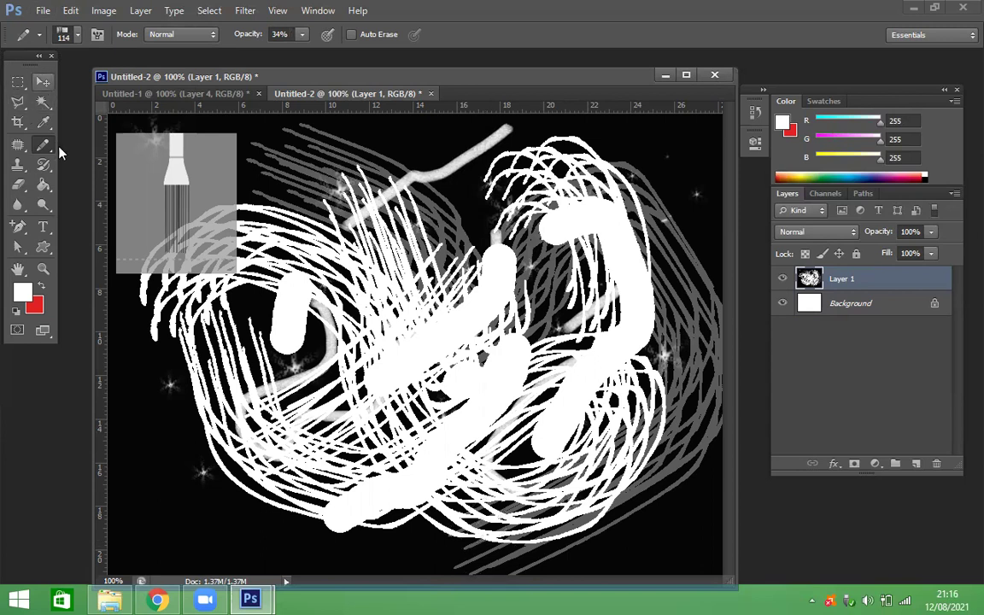
# Switch to the History Brush and brighten the upper-left middle area.
pyautogui.press('v')
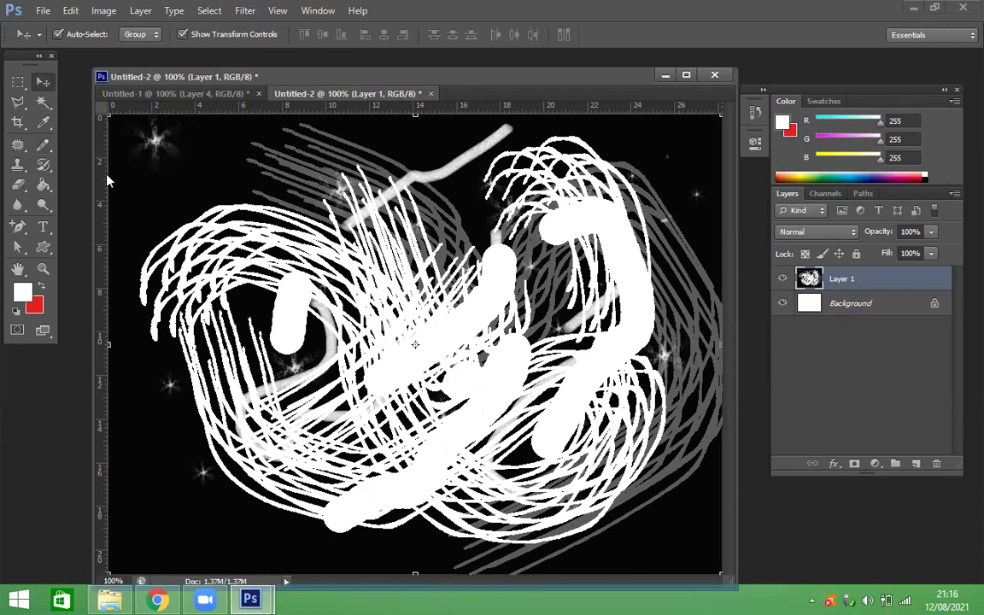
pyautogui.hotkey('shift', 'b')
pyautogui.hotkey('shift', 'b')
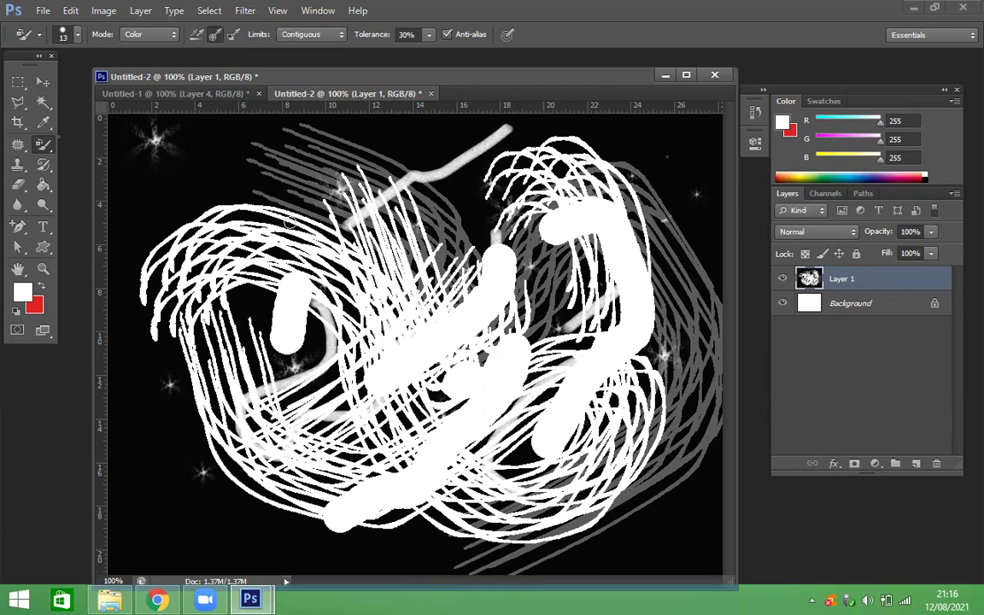
pyautogui.press('y')
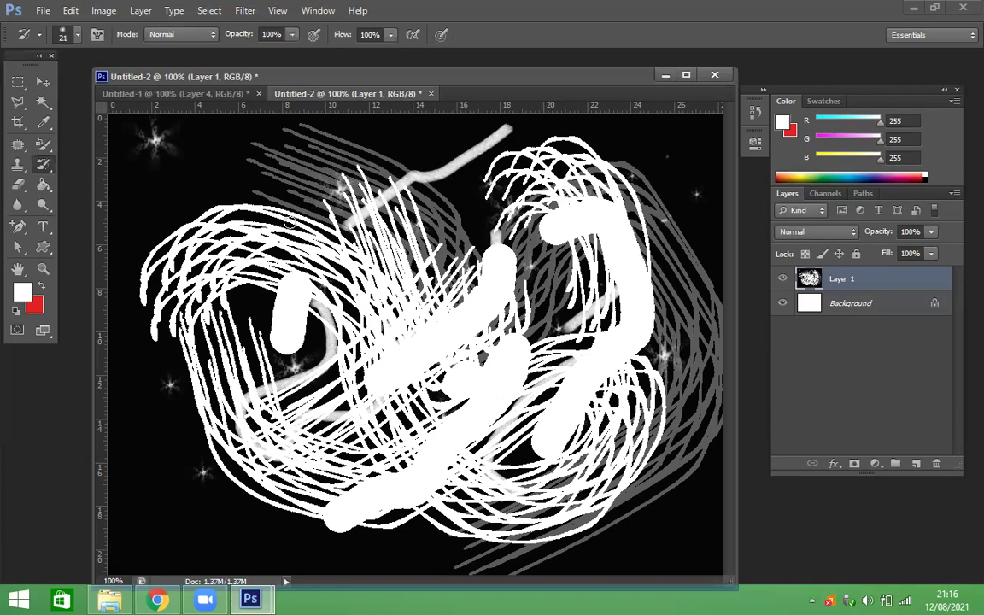
pyautogui.moveTo(291, 223); pyautogui.dragTo(198, 205)
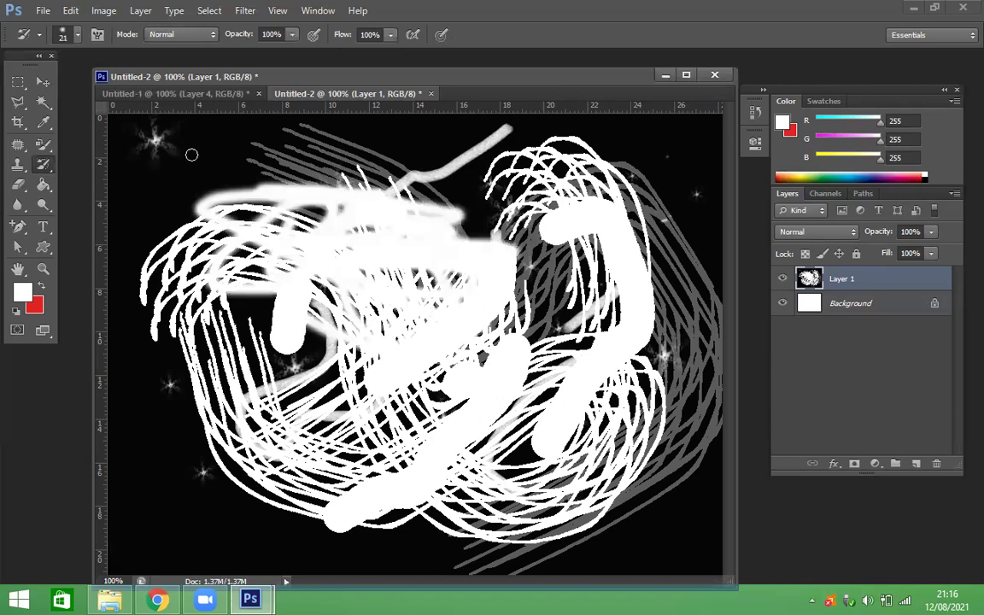
# Set the History Brush size to 127 px and bring up the Open dialog.
pyautogui.click(76, 36)
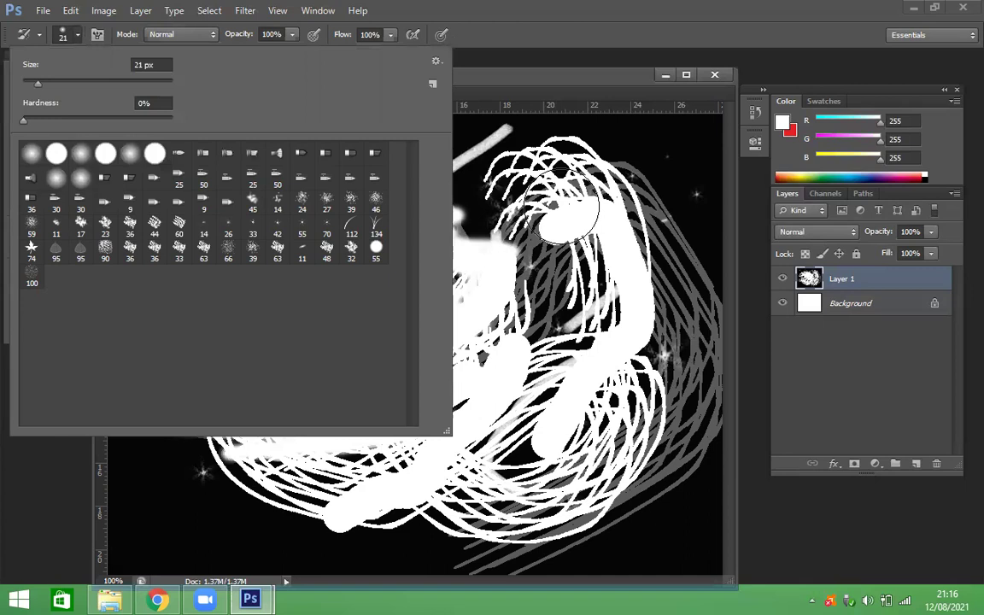
pyautogui.write('127')
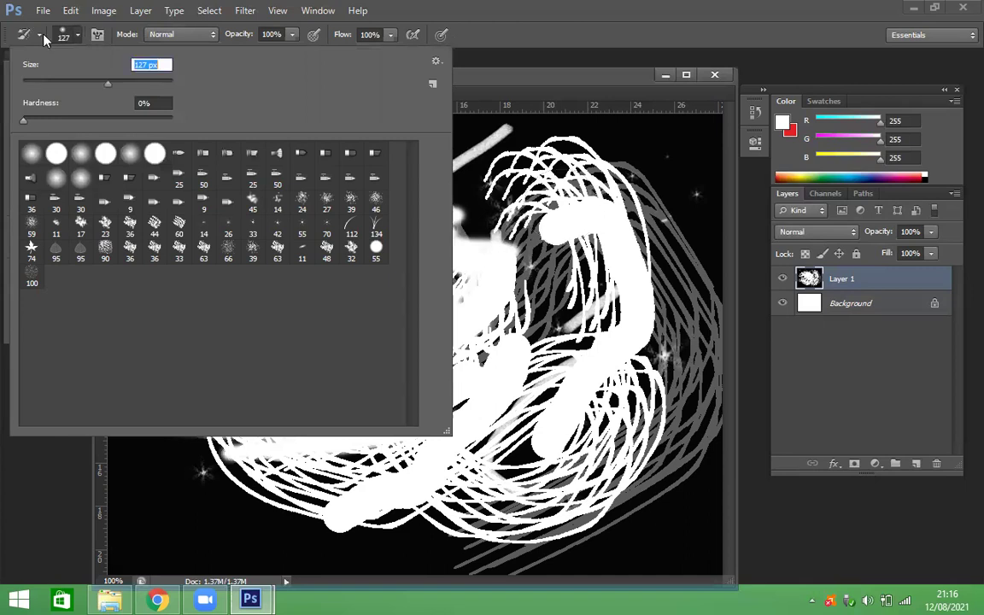
pyautogui.press('Return')
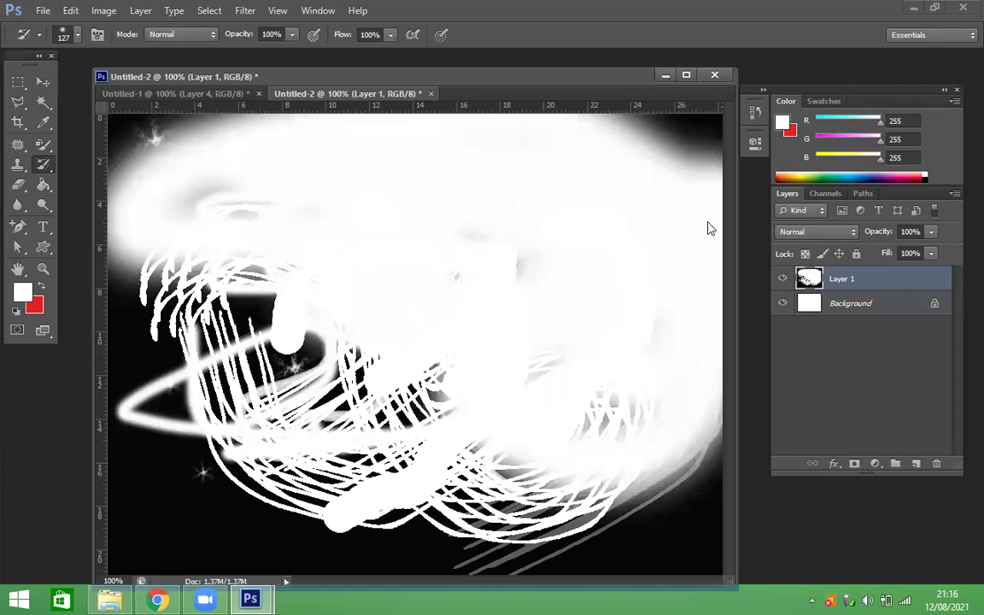
pyautogui.hotkey('ctrl', 'o')
# Scroll the Desktop file list down to reach 2d_animation.jpg.
pyautogui.scroll(-1, 706, 224)
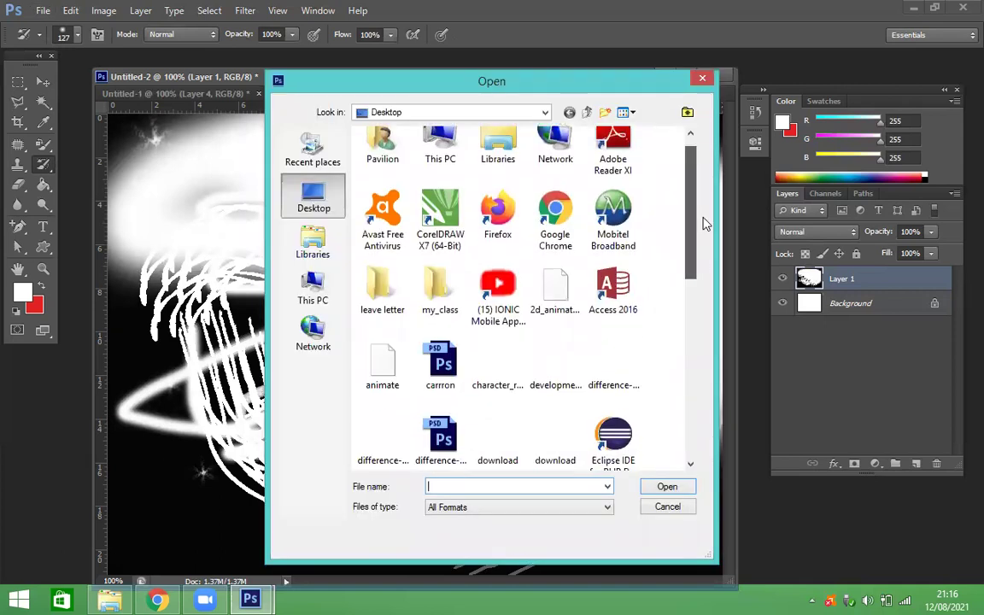
pyautogui.scroll(-1, 683, 256)
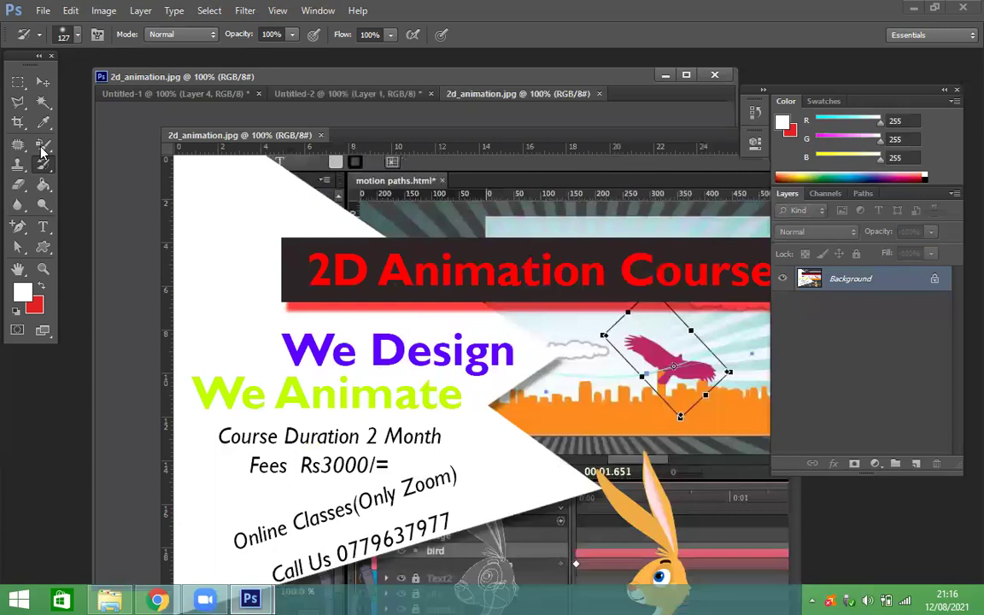
# Select the 112 px bristly brush preset for red strokes over the banner.
pyautogui.click(43, 162)
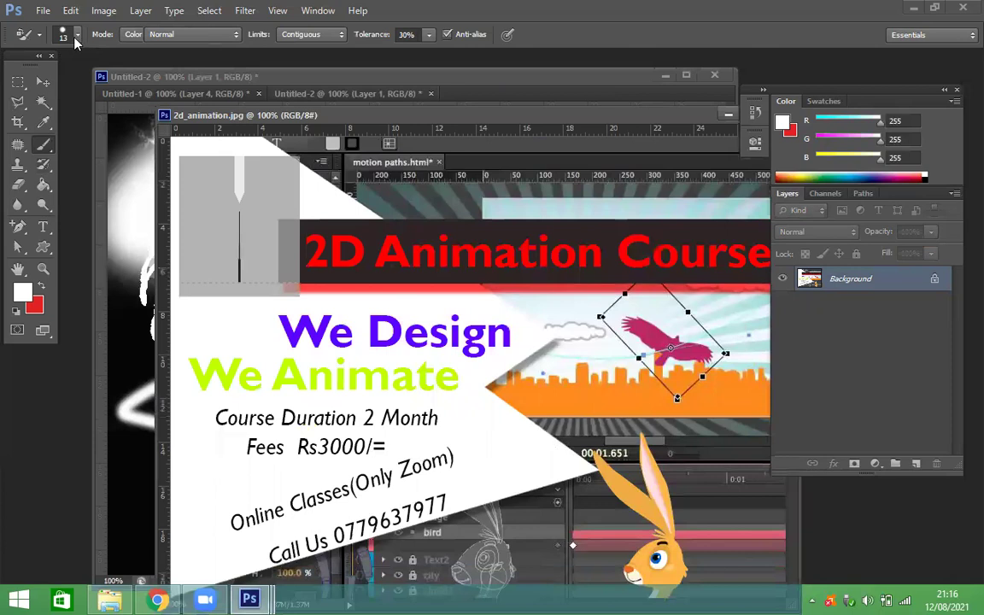
pyautogui.click(76, 36)
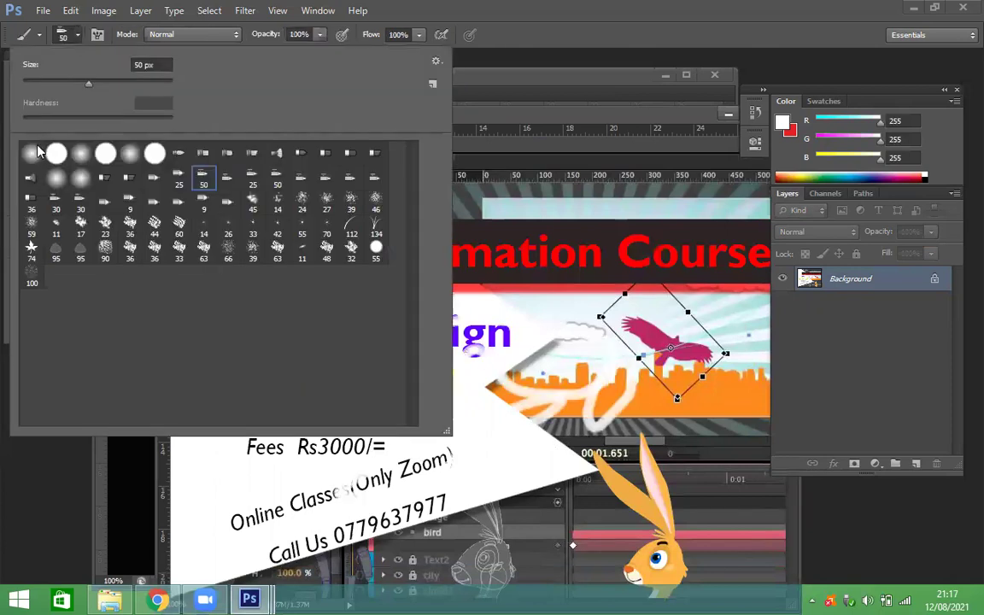
pyautogui.press('Escape')
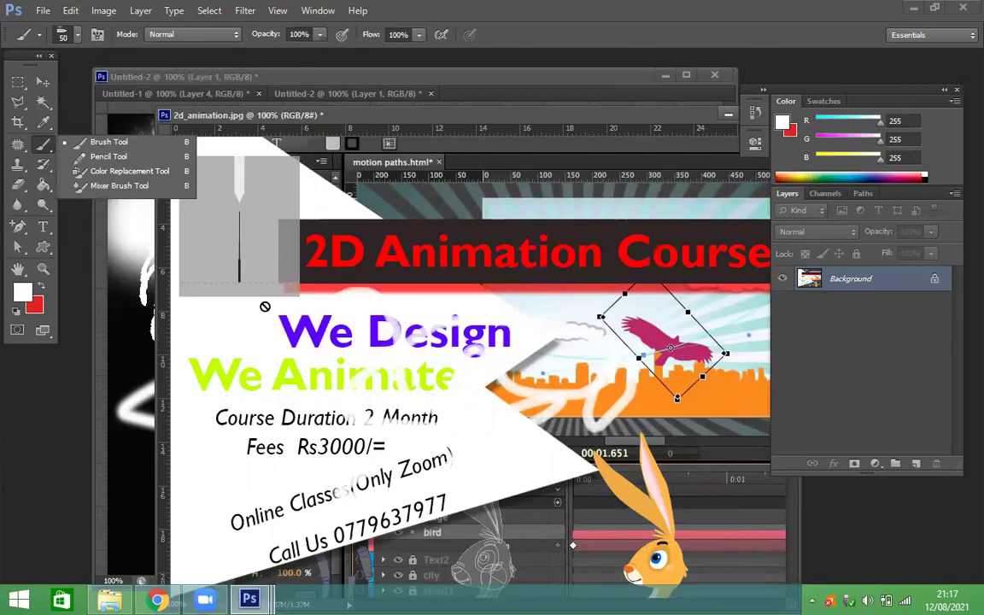
pyautogui.rightClick(235, 273)
pyautogui.click(350, 227)
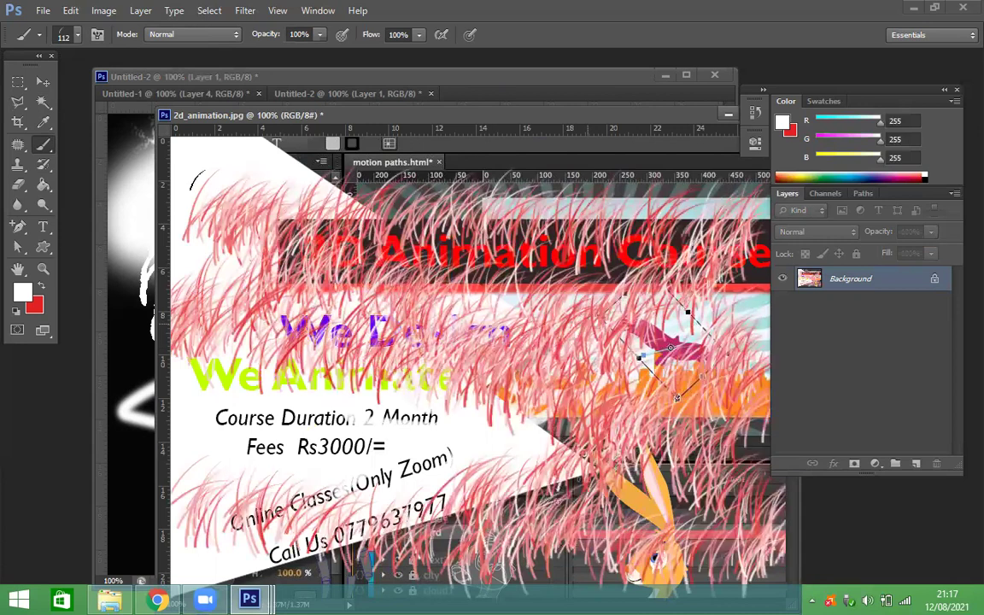
# Switch to the History Brush to restore the We Design and We Animate text.
pyautogui.click(45, 164)
pyautogui.press('b')
pyautogui.press('j')
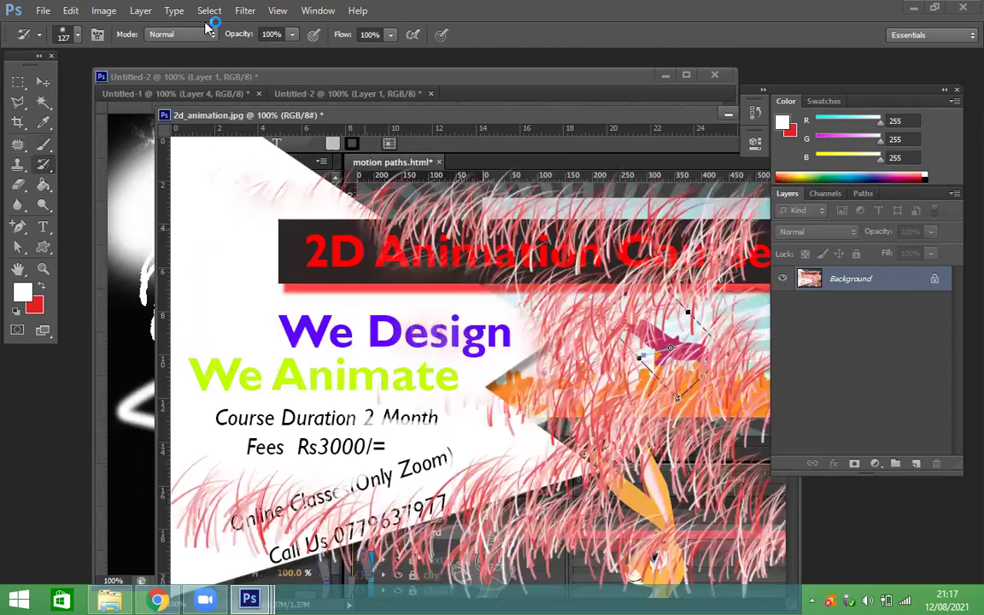
# Smear the banner text and artwork with Liquify's Forward Warp and apply it.
pyautogui.click(245, 12)
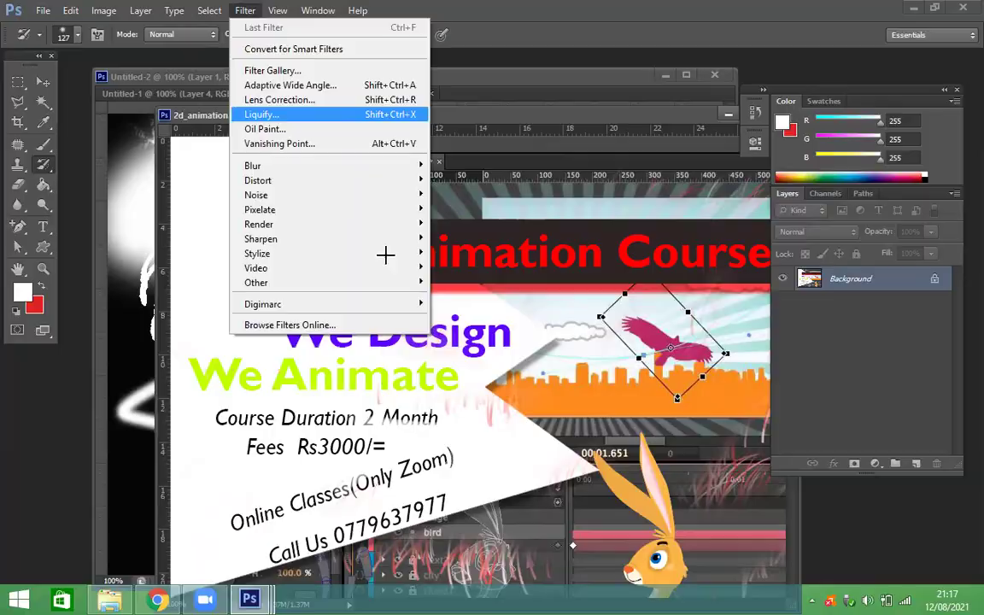
pyautogui.press('Return')
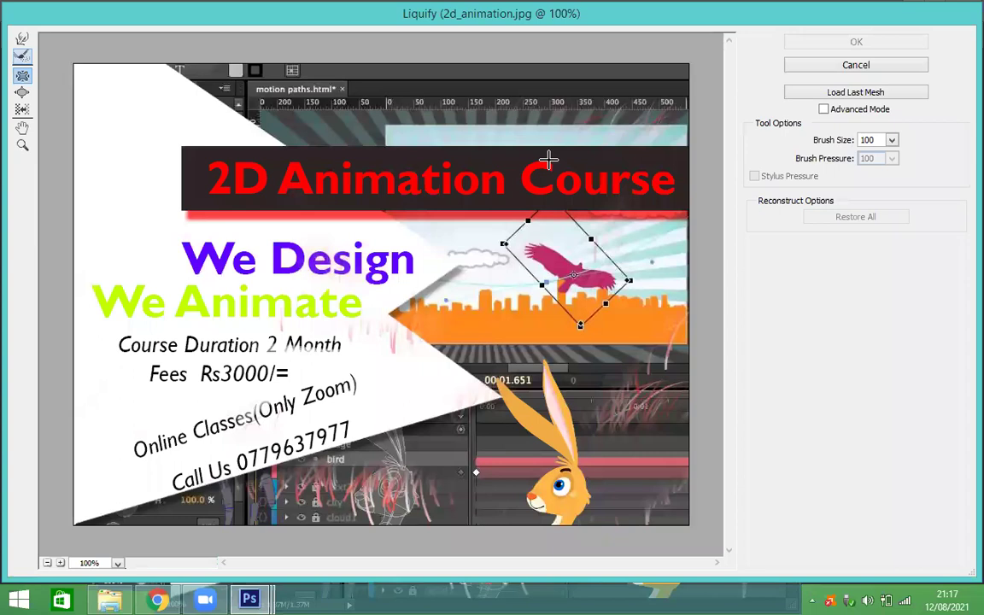
pyautogui.press('w')
pyautogui.moveTo(286, 248); pyautogui.dragTo(118, 444)
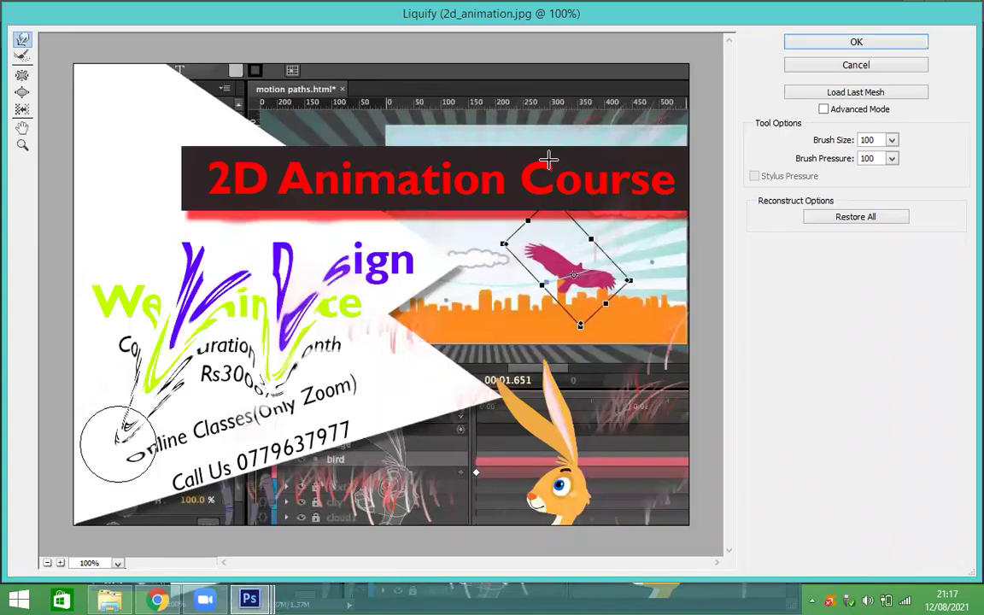
pyautogui.moveTo(340, 328); pyautogui.dragTo(453, 166)
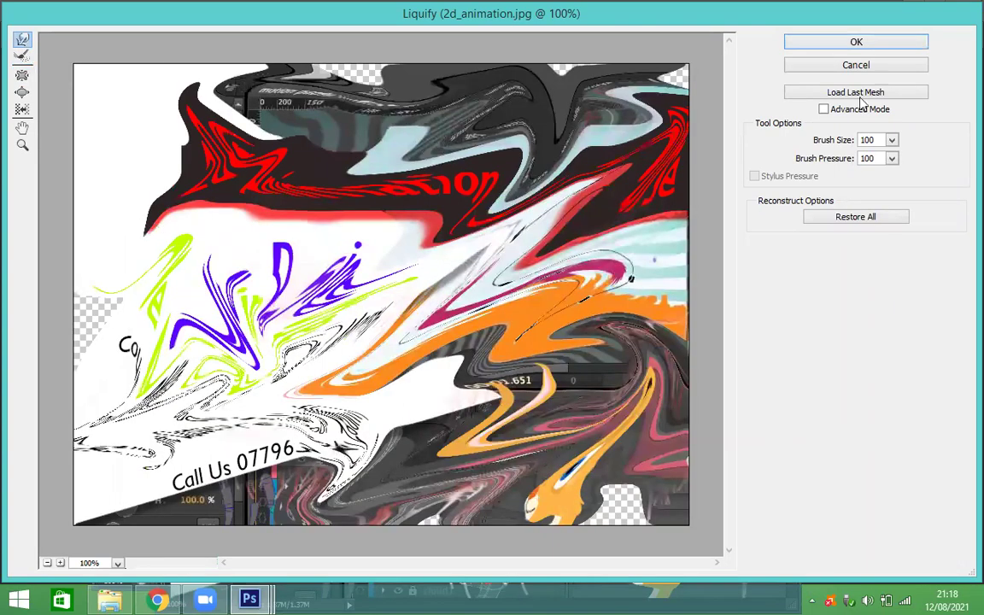
pyautogui.click(843, 41)
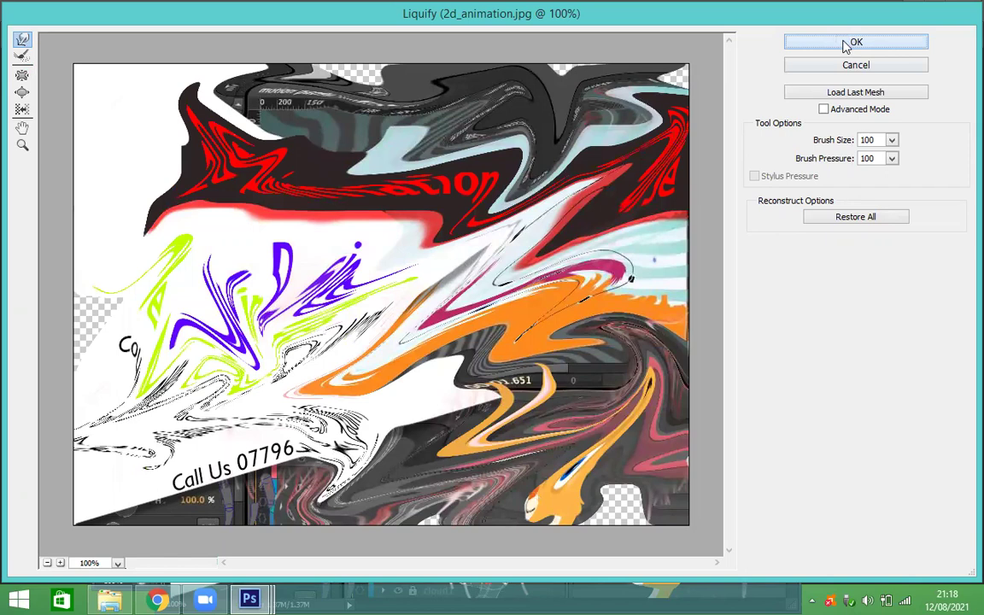
pyautogui.click(845, 44)
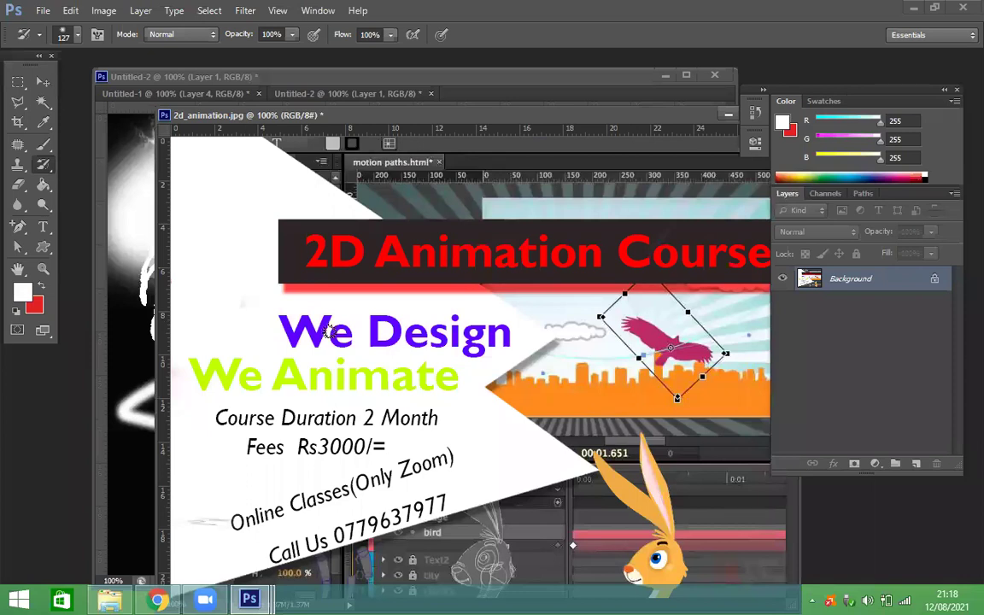
# Smear the banner headings with the Art History Brush and pick the 32 px scatter tip.
pyautogui.hotkey('shift', 'y')
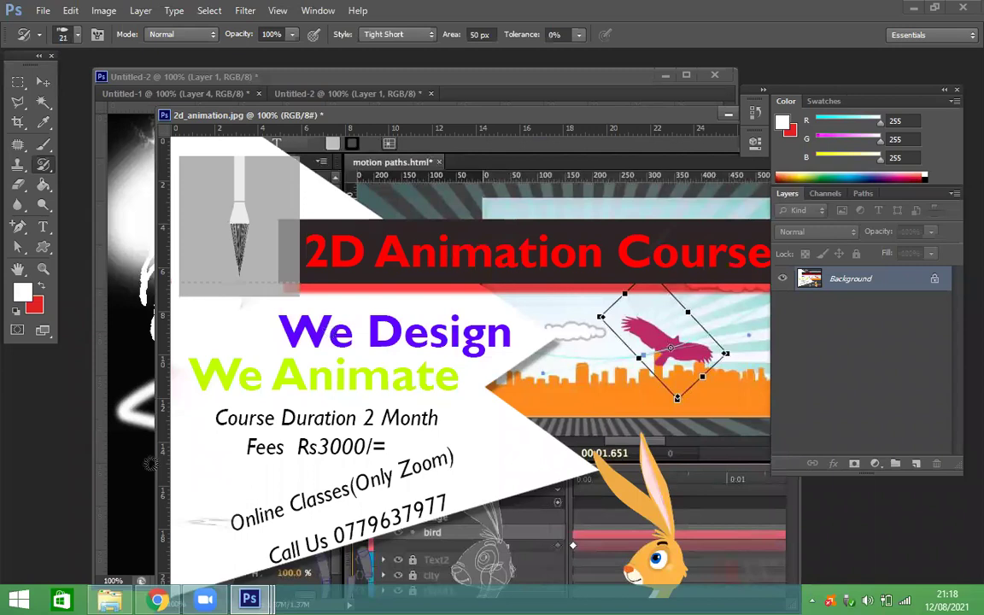
pyautogui.moveTo(307, 333); pyautogui.dragTo(513, 385)
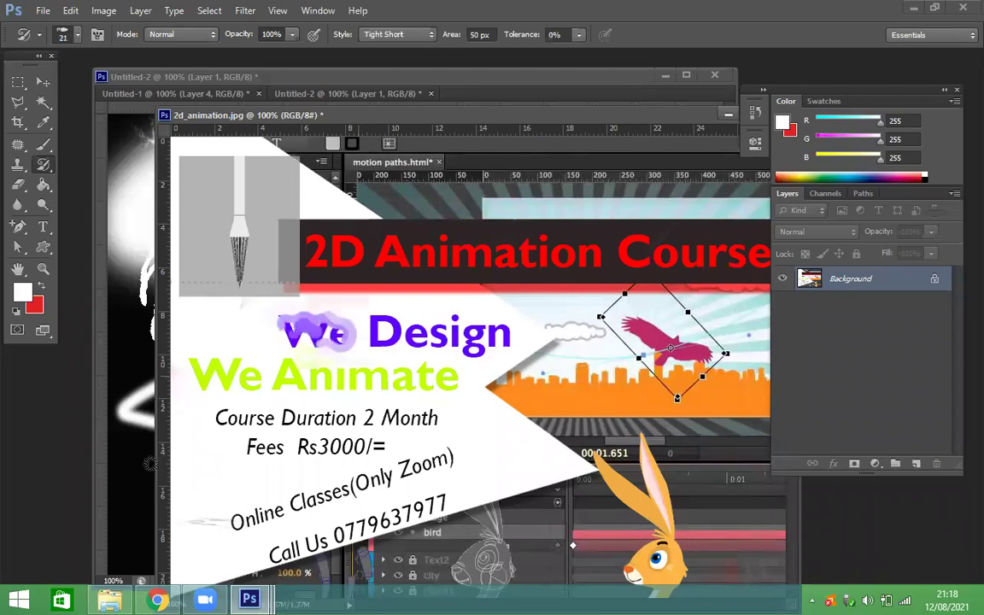
pyautogui.click(77, 34)
pyautogui.click(352, 249)
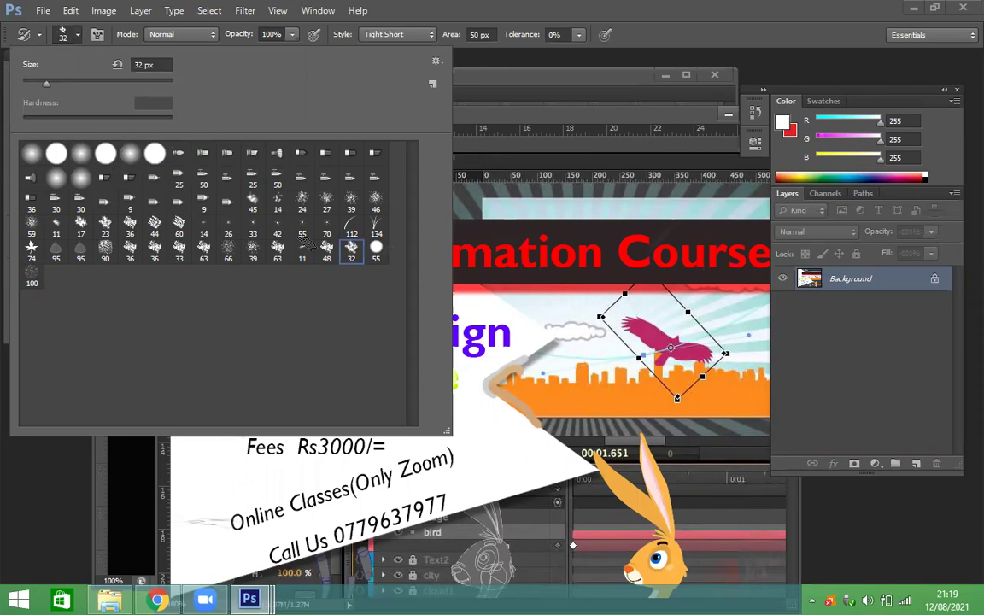
pyautogui.press('Escape')
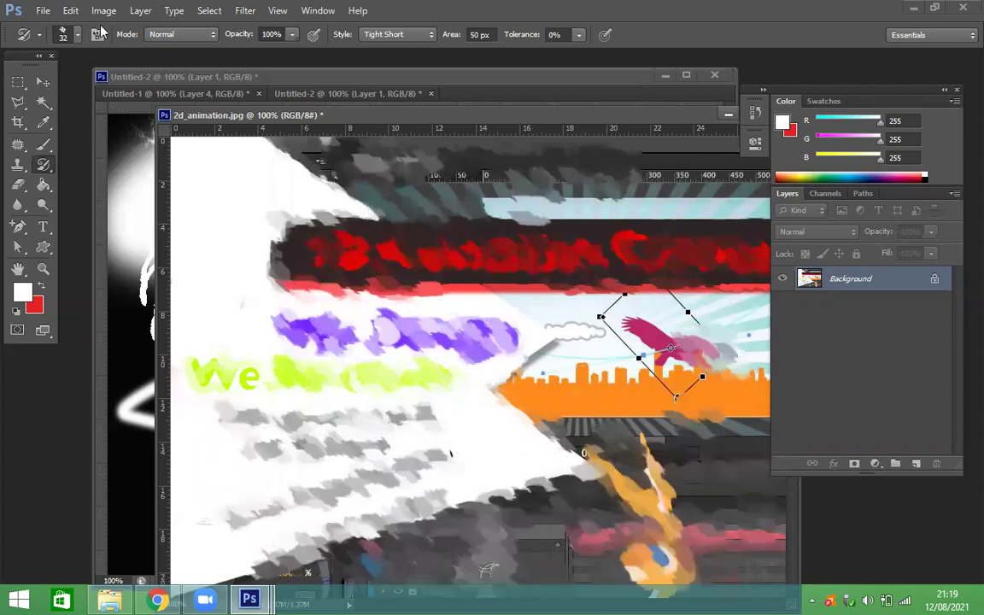
# Repaint large areas of the banner using the 112 px Art History Brush tip.
pyautogui.rightClick(205, 239)
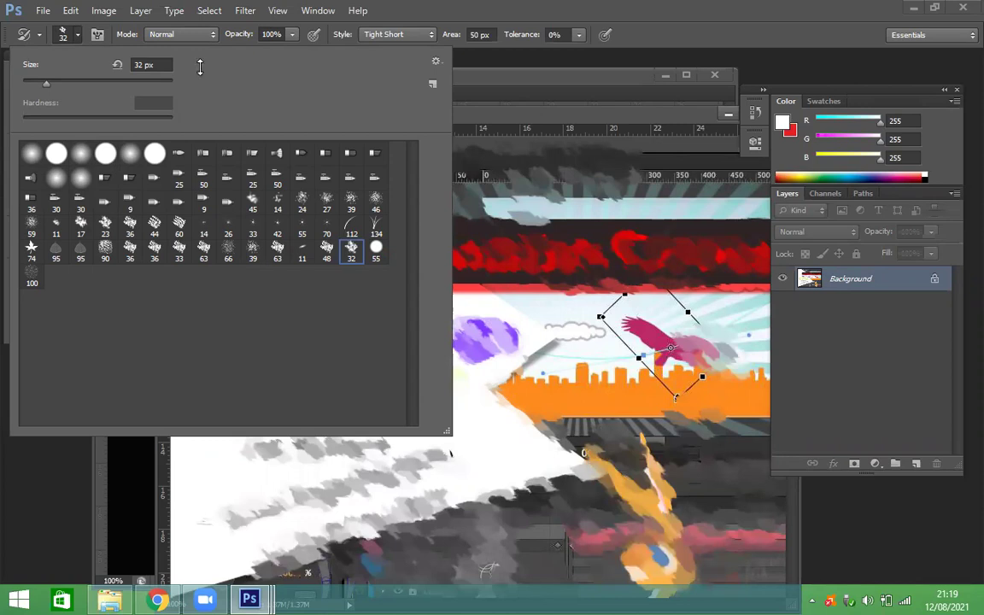
pyautogui.doubleClick(351, 228)
pyautogui.click(79, 35)
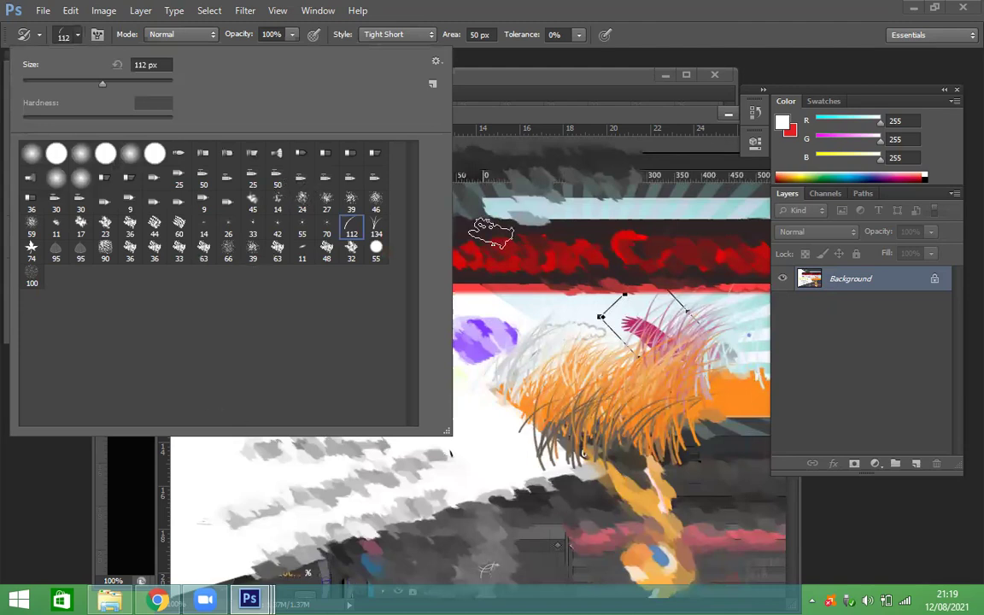
pyautogui.press('Escape')
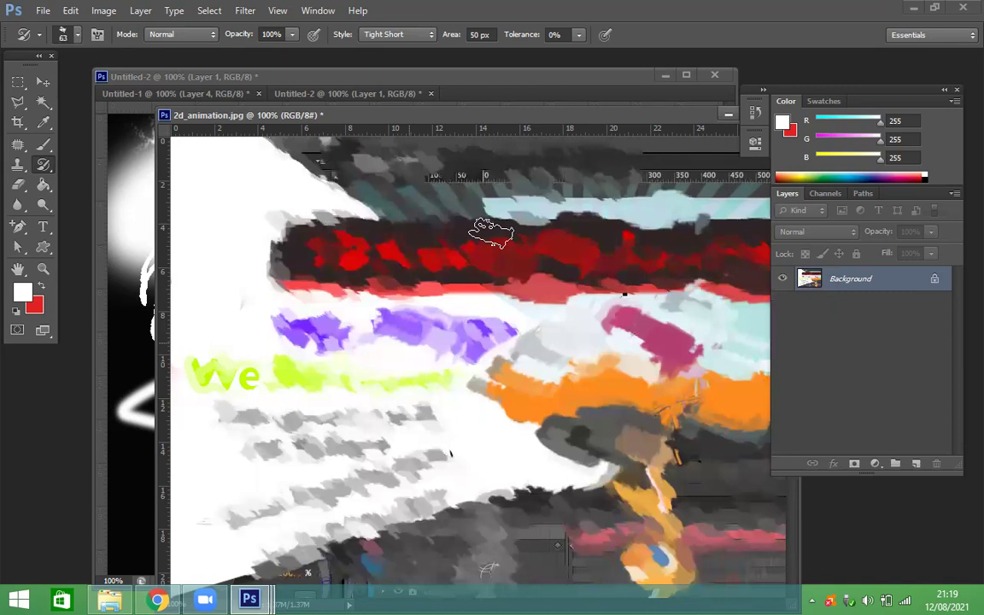
pyautogui.moveTo(491, 232); pyautogui.dragTo(273, 239)
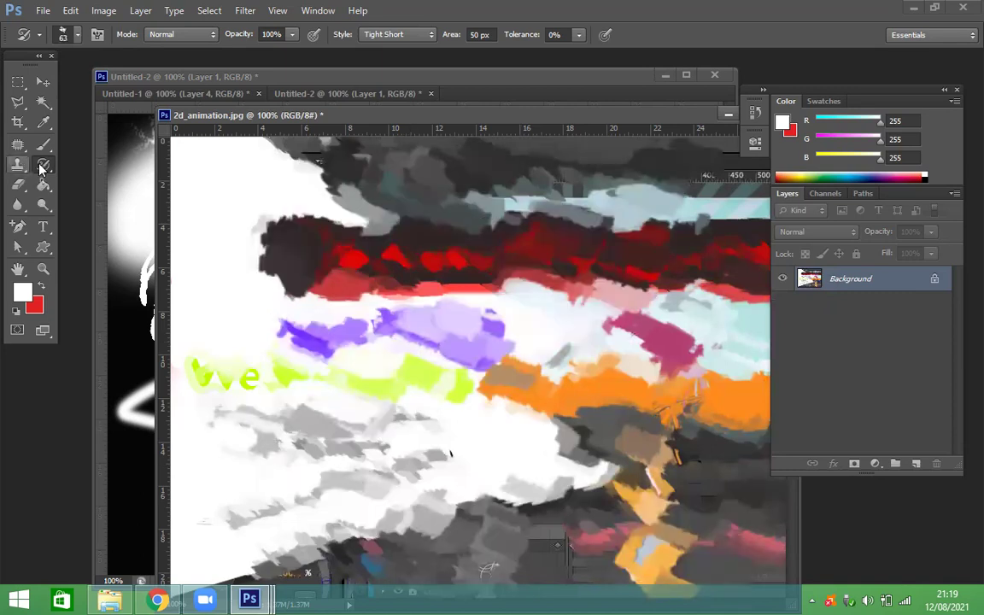
# Cycle through the History Brush and Brush before returning to the Art History Brush.
pyautogui.rightClick(44, 164)
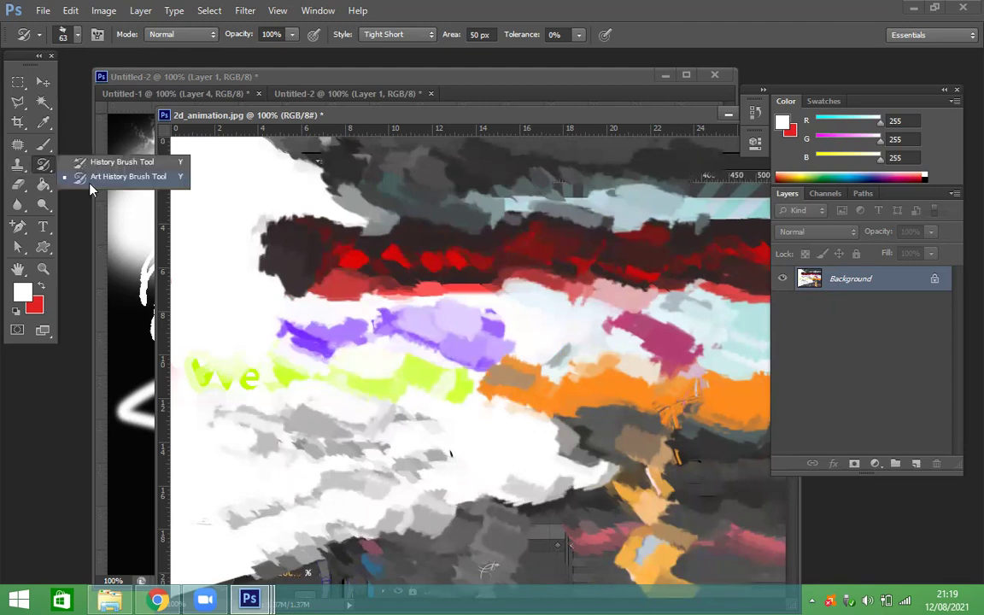
pyautogui.click(94, 161)
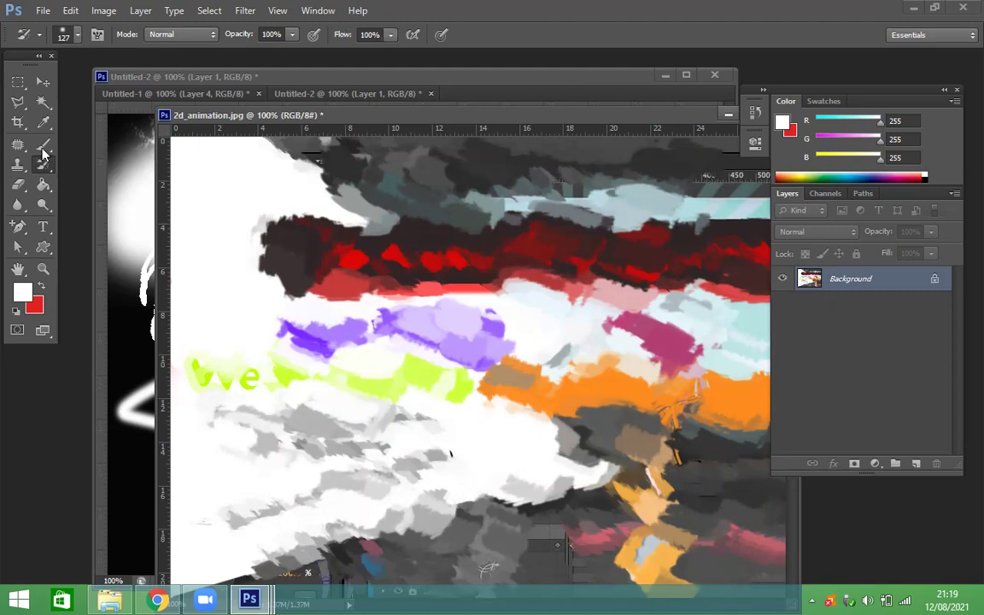
pyautogui.press('b')
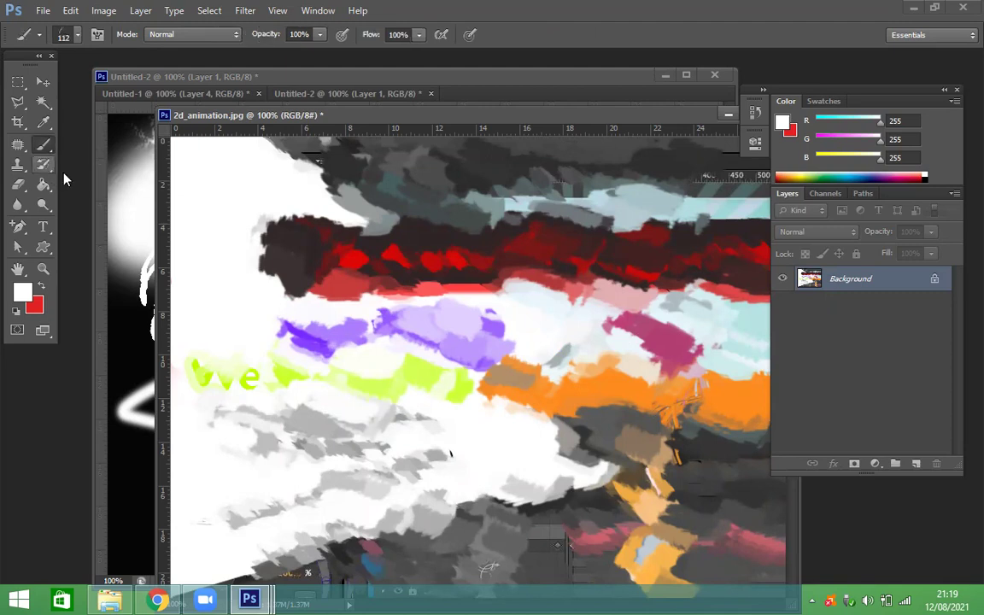
pyautogui.rightClick(42, 164)
pyautogui.click(119, 168)
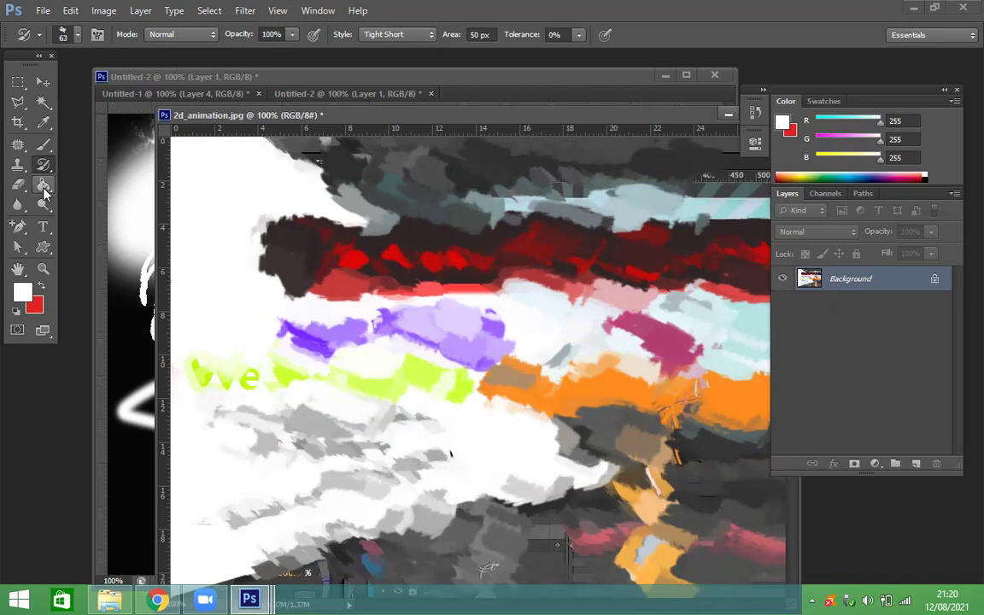
pyautogui.click(43, 190)
# Fill the new layer with a near-black foreground colour.
pyautogui.click(216, 221)
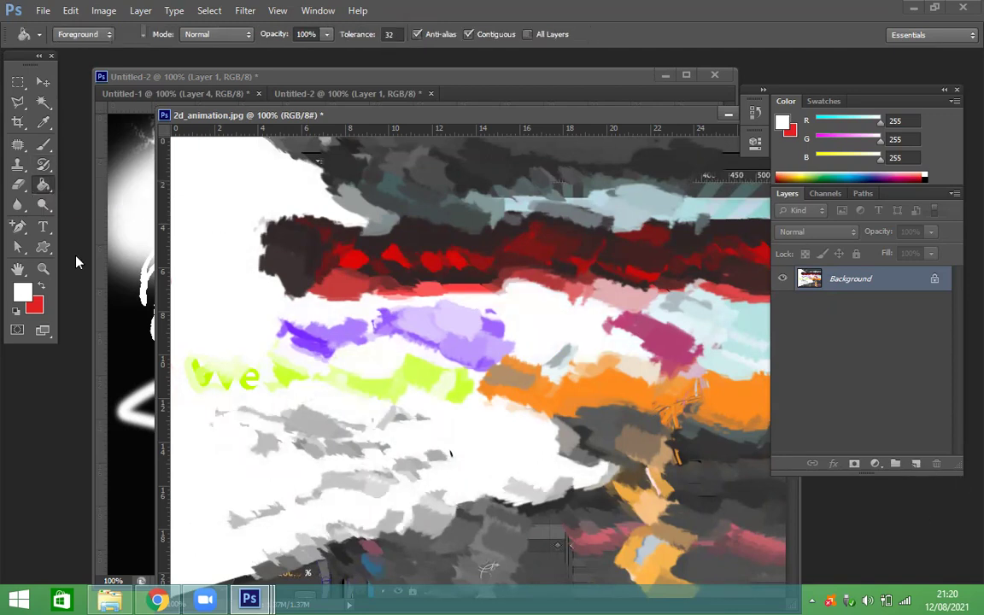
pyautogui.click(22, 294)
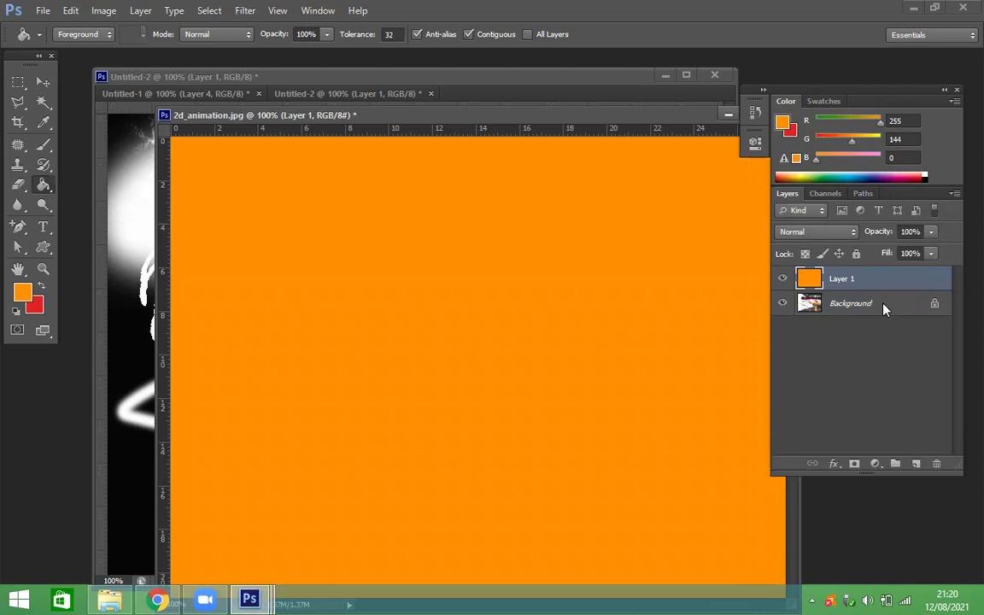
pyautogui.click(443, 277)
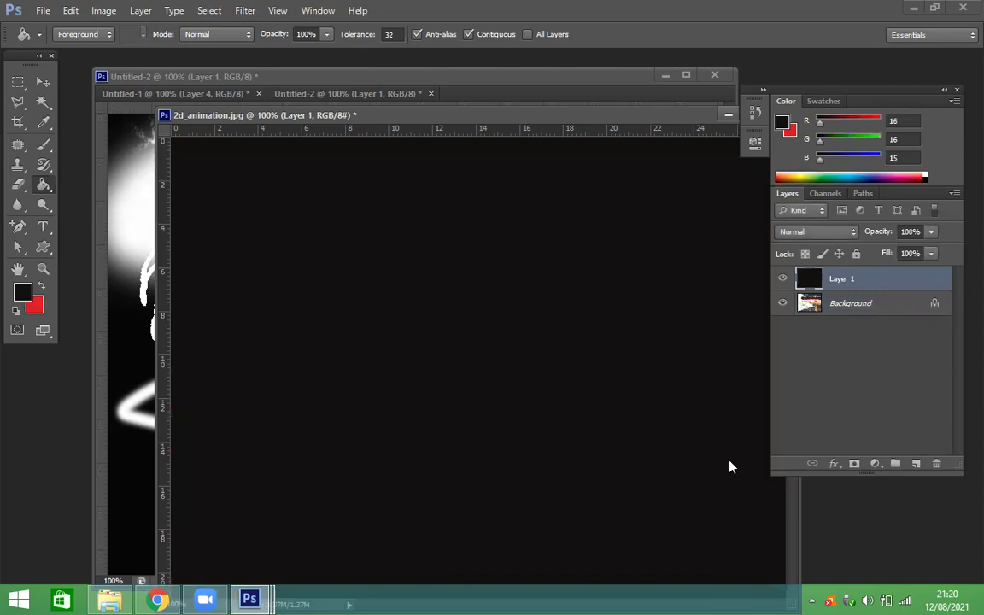
# Pick a bright green foreground colour and fill the layer with it.
pyautogui.press('i')
pyautogui.click(22, 292)
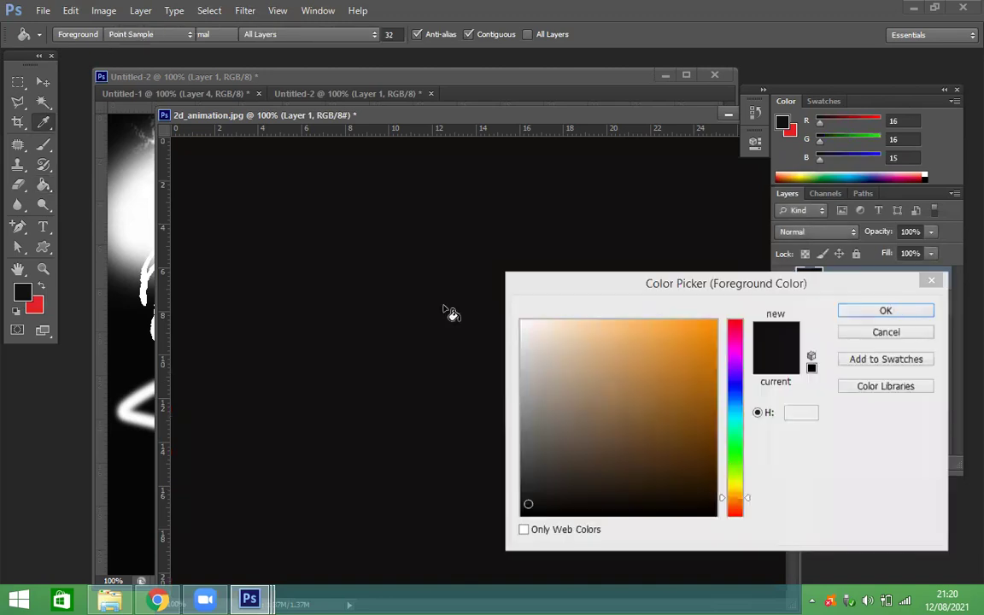
pyautogui.press('Return')
pyautogui.press('g')
pyautogui.click(445, 313)
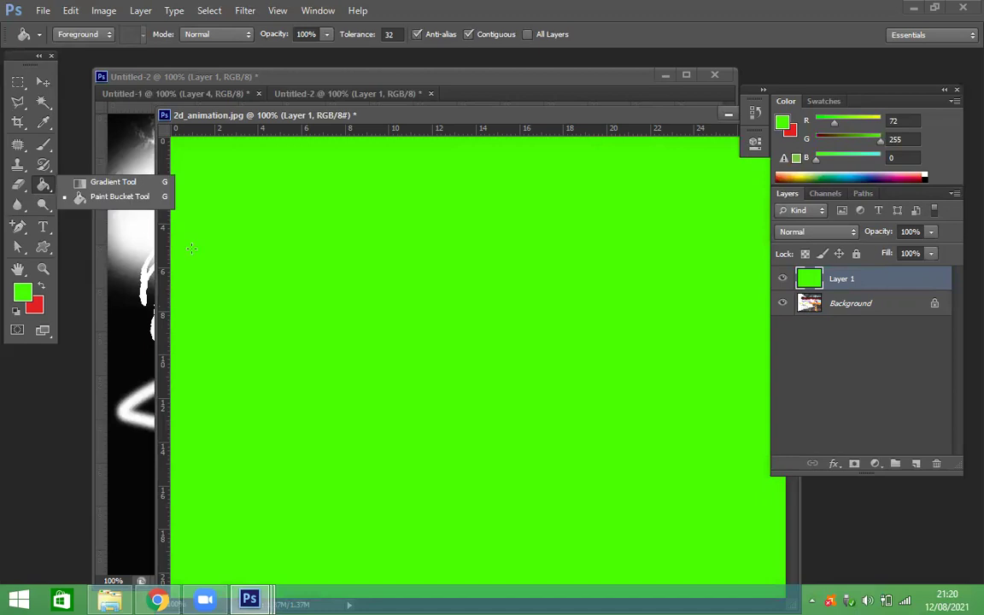
# Load the Yellow, Violet, Orange, Blue preset into the Gradient Tool.
pyautogui.hotkey('shift', 'g')
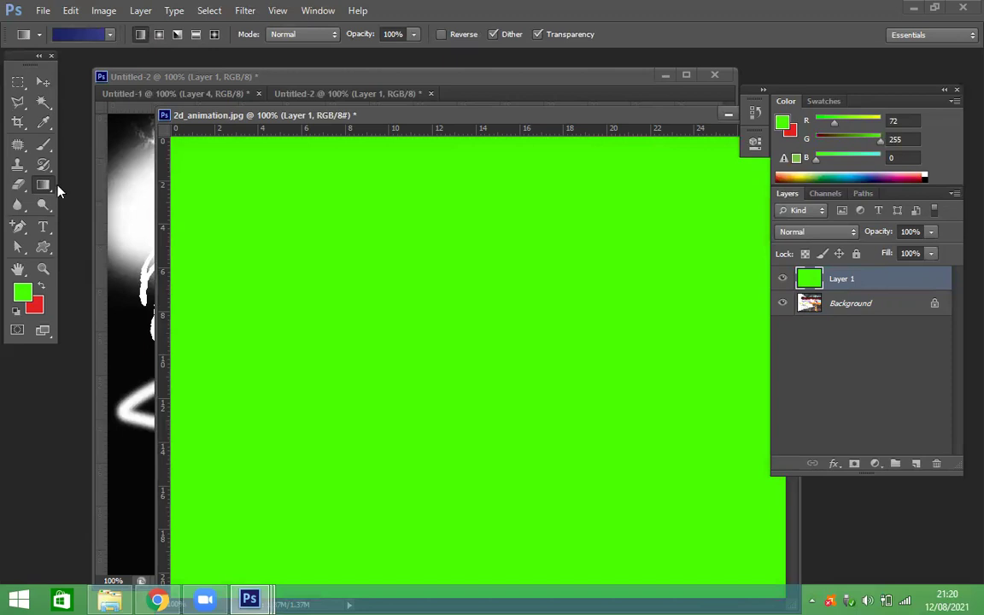
pyautogui.moveTo(52, 189)
pyautogui.mouseDown()
pyautogui.moveTo(79, 197)
pyautogui.moveTo(128, 111)
pyautogui.mouseUp()
pyautogui.click(109, 35)
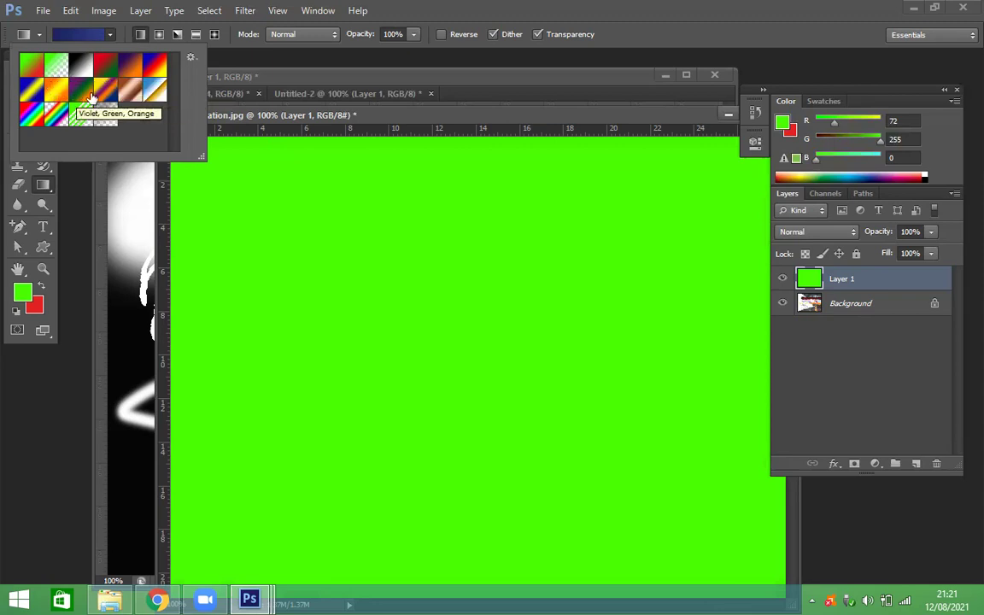
pyautogui.click(101, 97)
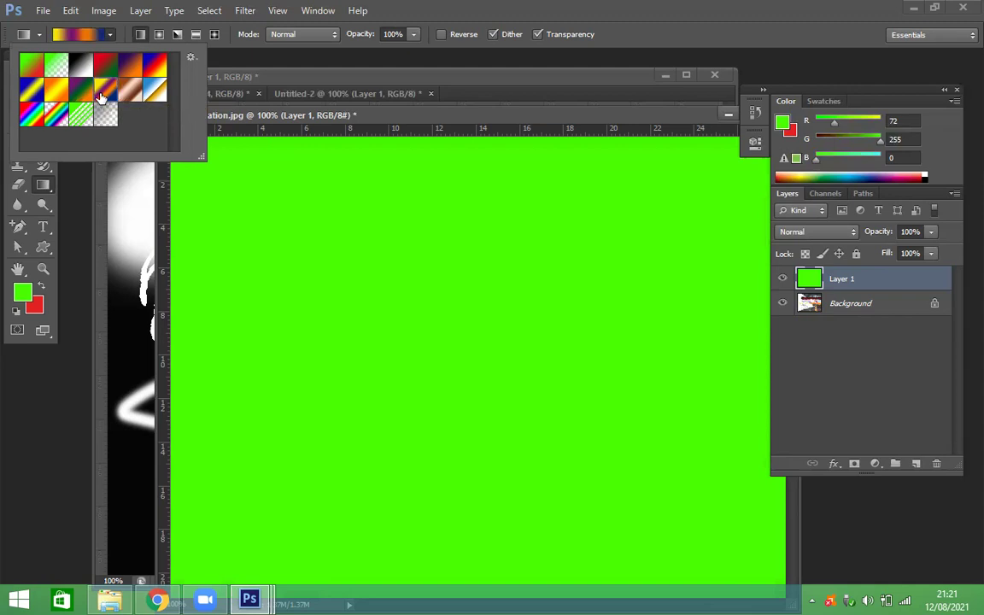
pyautogui.press('Return')
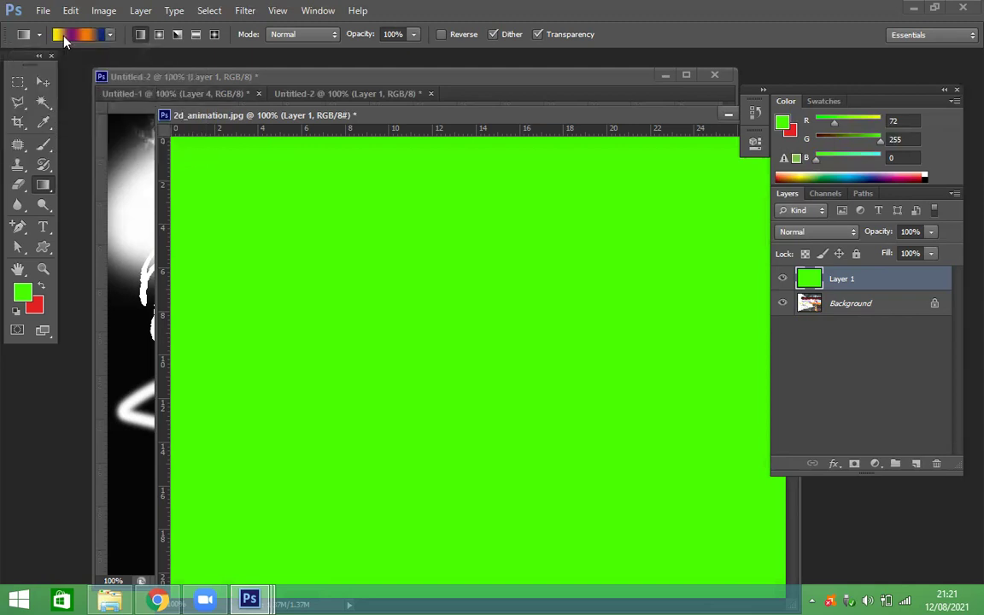
# Add a white stop to the gradient, then drag it diagonally and as a small radial across Layer 1.
pyautogui.click(64, 39)
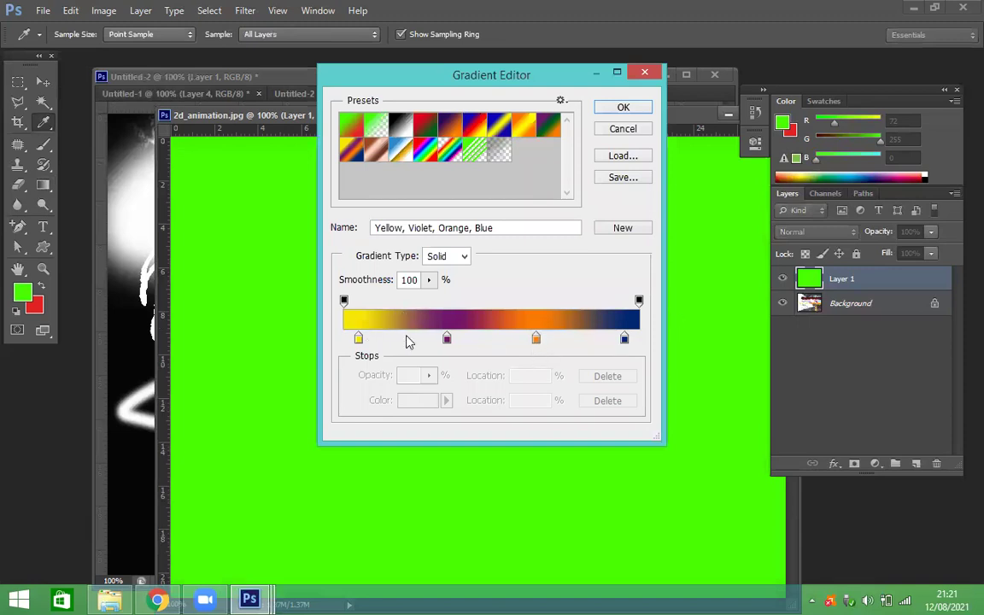
pyautogui.click(407, 339)
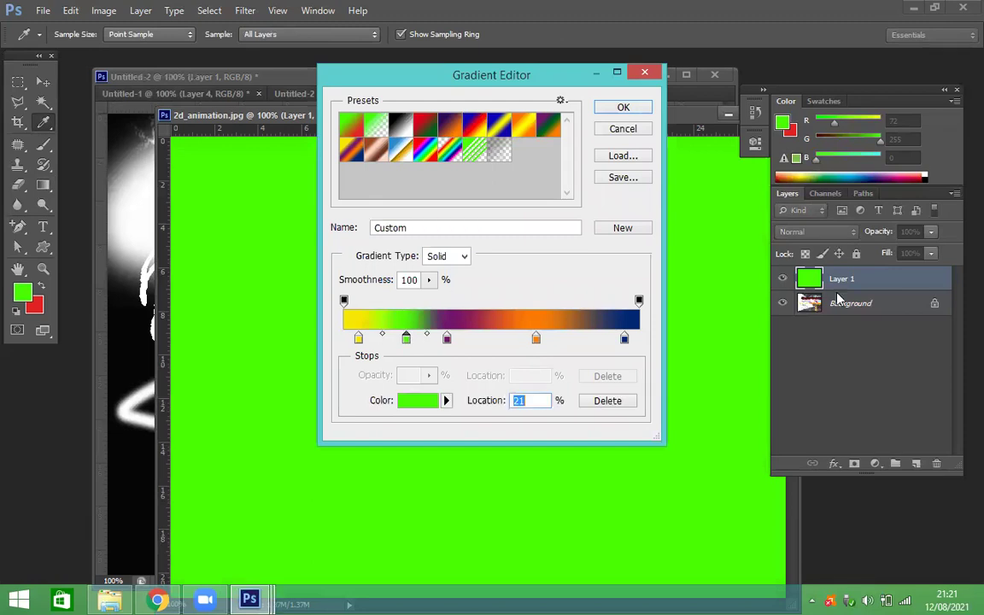
pyautogui.doubleClick(407, 339)
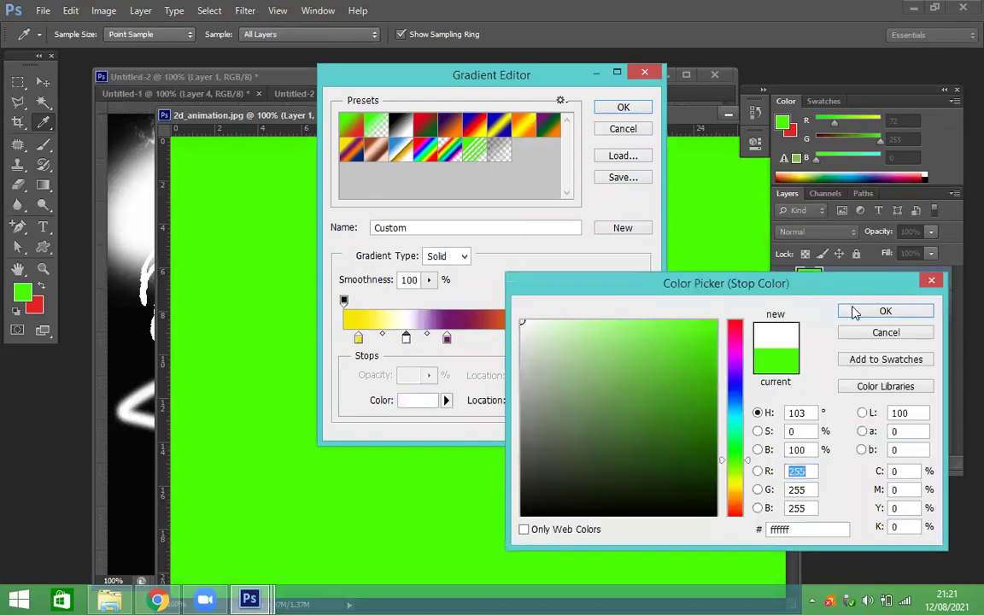
pyautogui.click(854, 313)
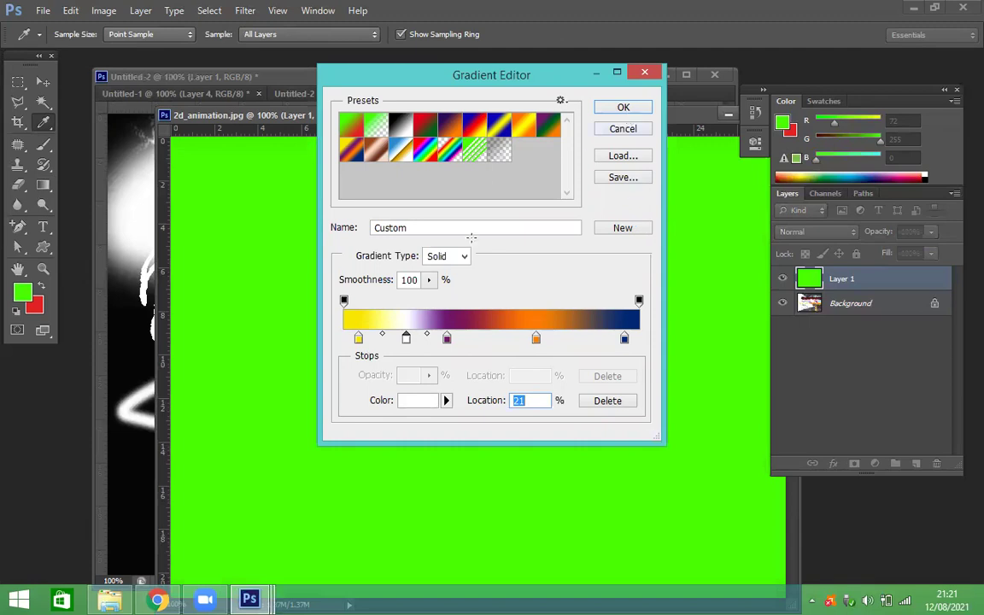
pyautogui.press('Return')
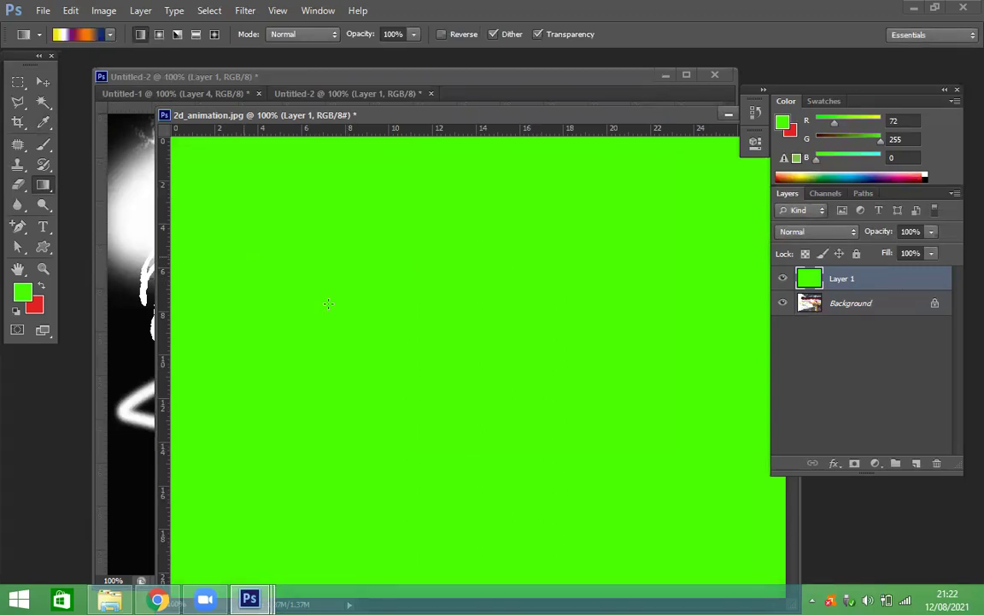
pyautogui.moveTo(205, 220); pyautogui.dragTo(295, 273)
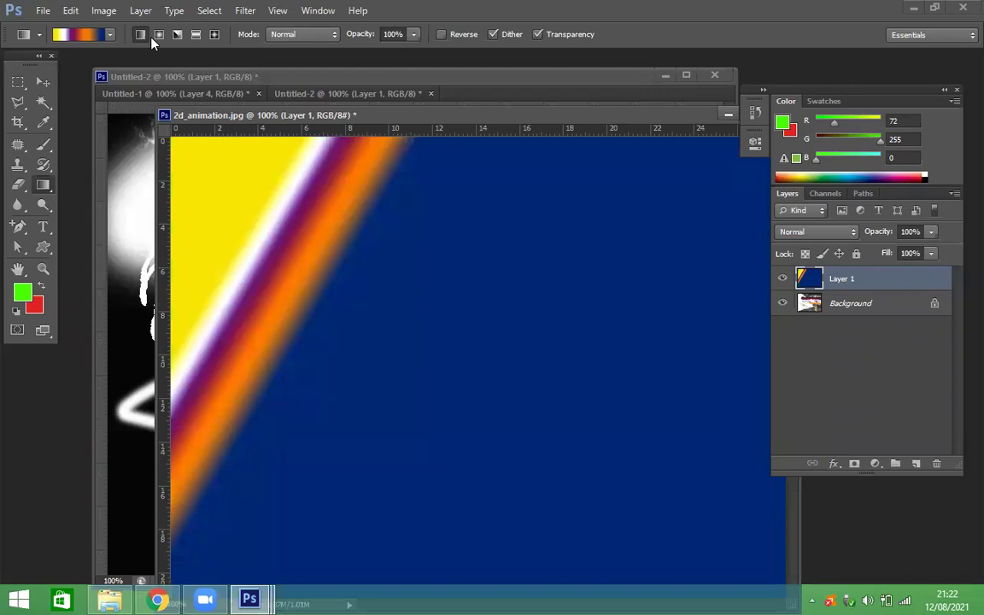
pyautogui.moveTo(325, 229); pyautogui.dragTo(367, 243)
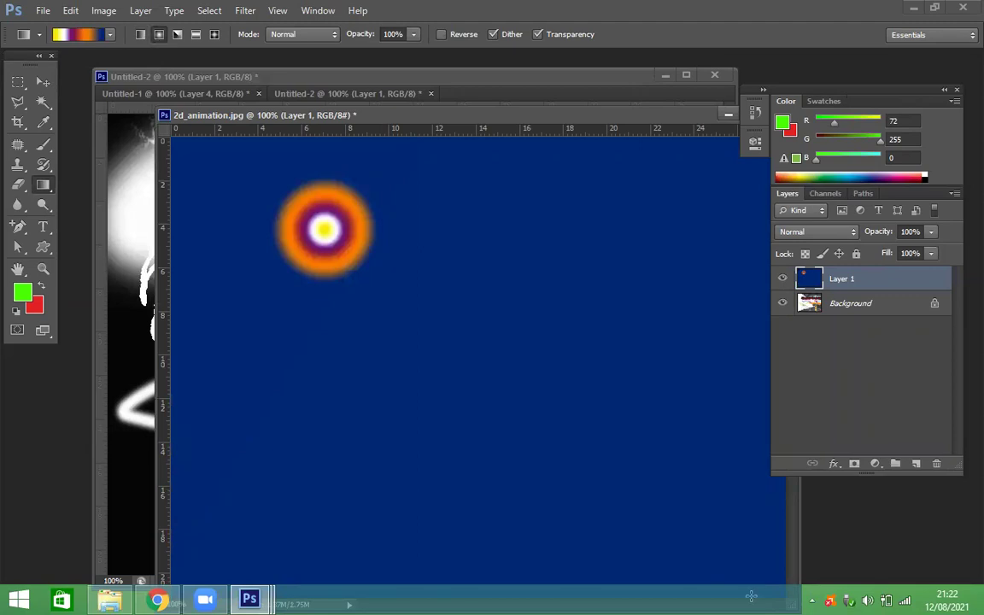
# Try a large radial, an angle and reflected-band gradients across Layer 1.
pyautogui.moveTo(397, 257); pyautogui.dragTo(704, 515)
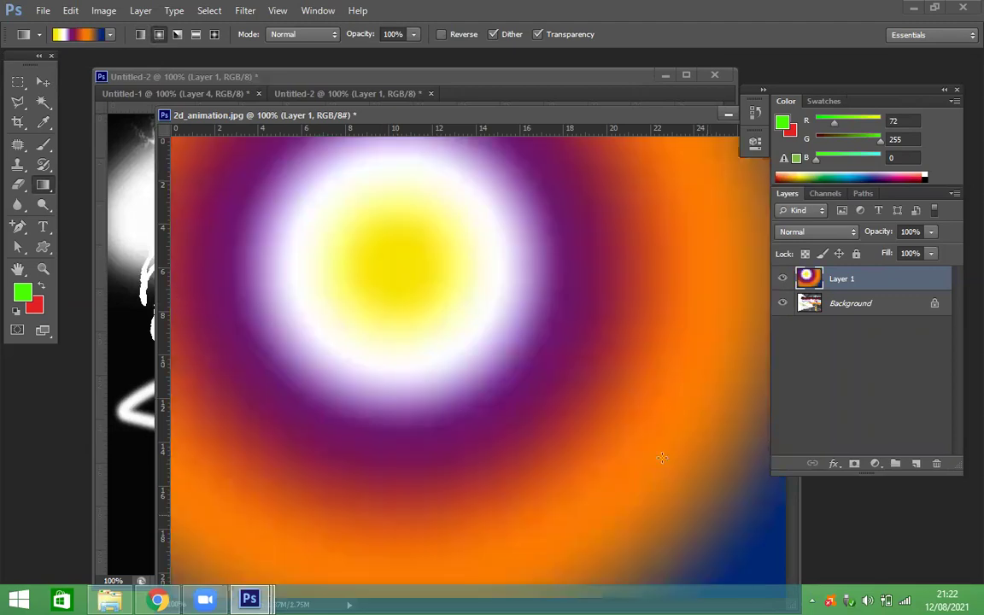
pyautogui.click(176, 36)
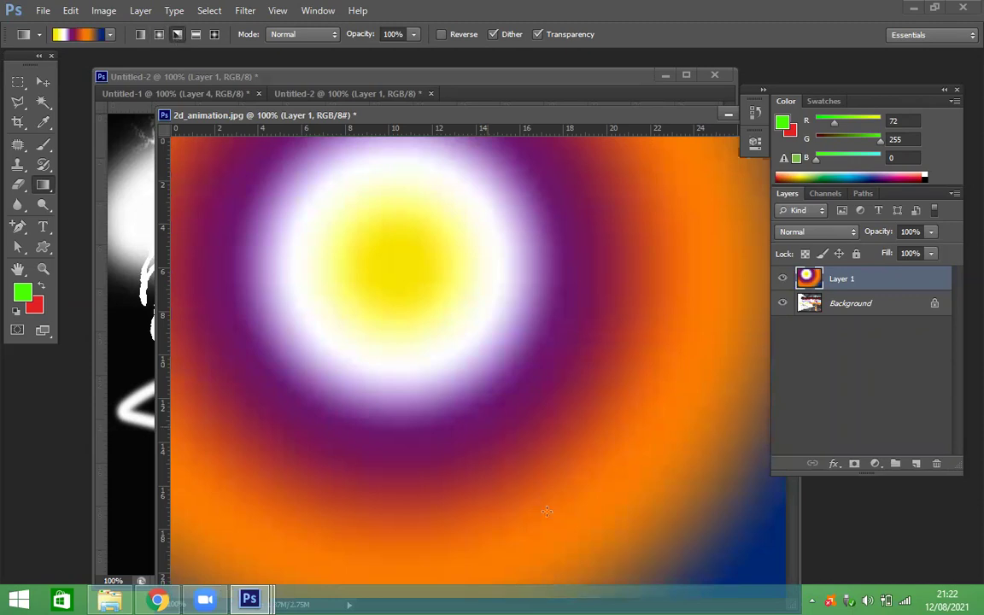
pyautogui.moveTo(375, 307); pyautogui.dragTo(492, 449)
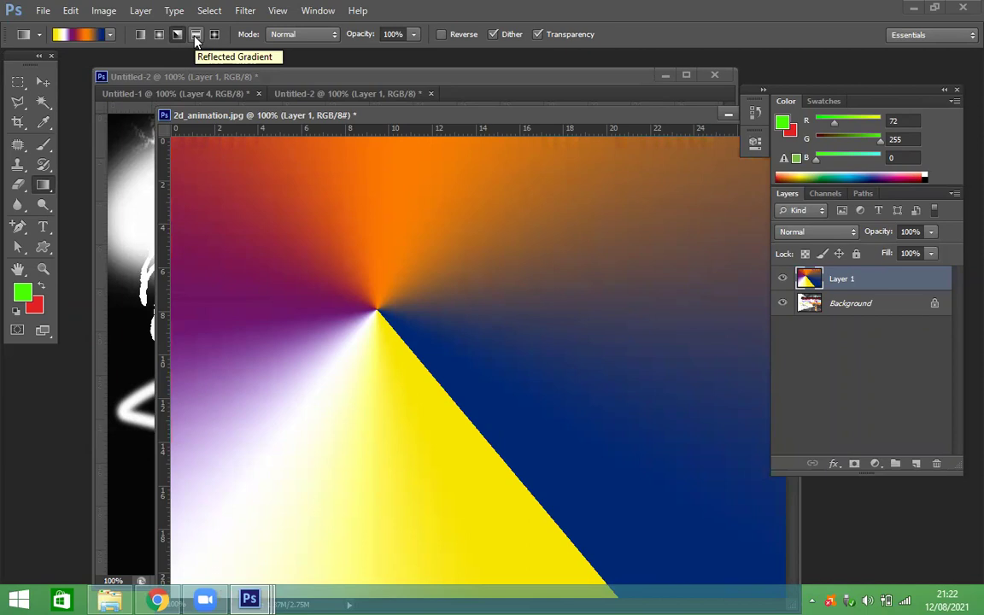
pyautogui.click(196, 36)
pyautogui.click(213, 34)
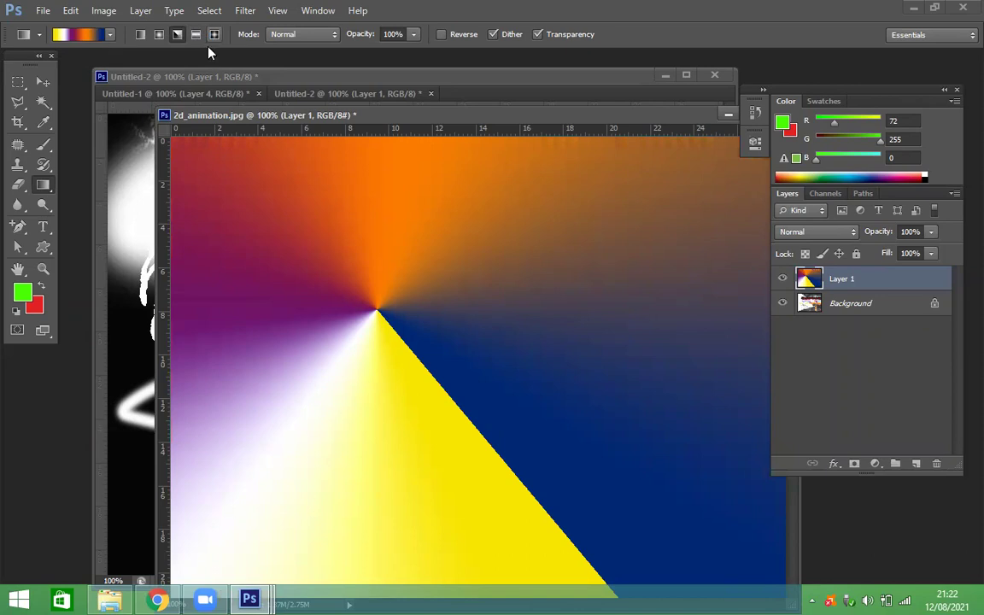
pyautogui.click(196, 35)
pyautogui.moveTo(400, 229); pyautogui.dragTo(361, 272)
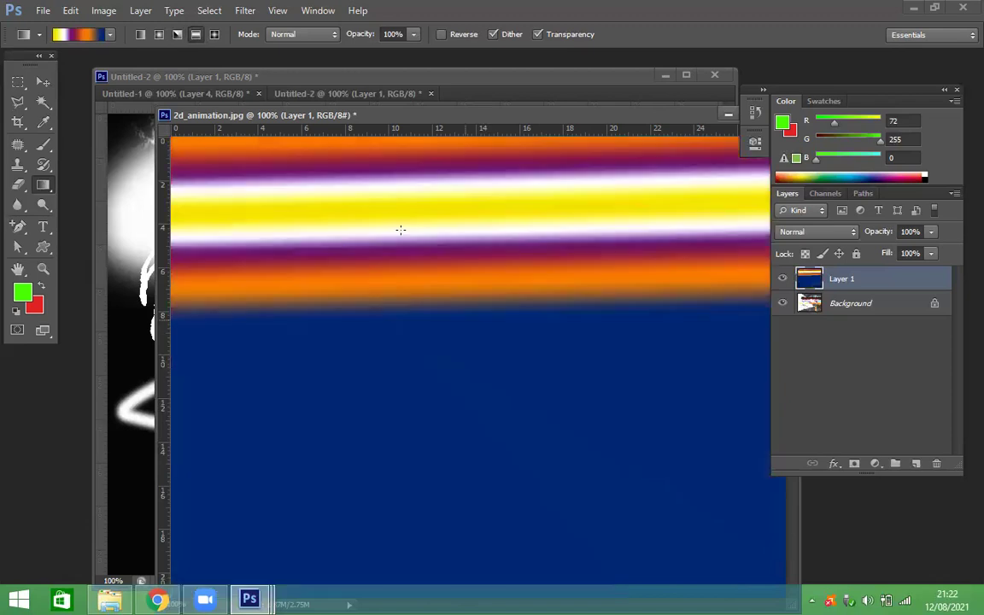
pyautogui.moveTo(379, 140); pyautogui.dragTo(123, 101)
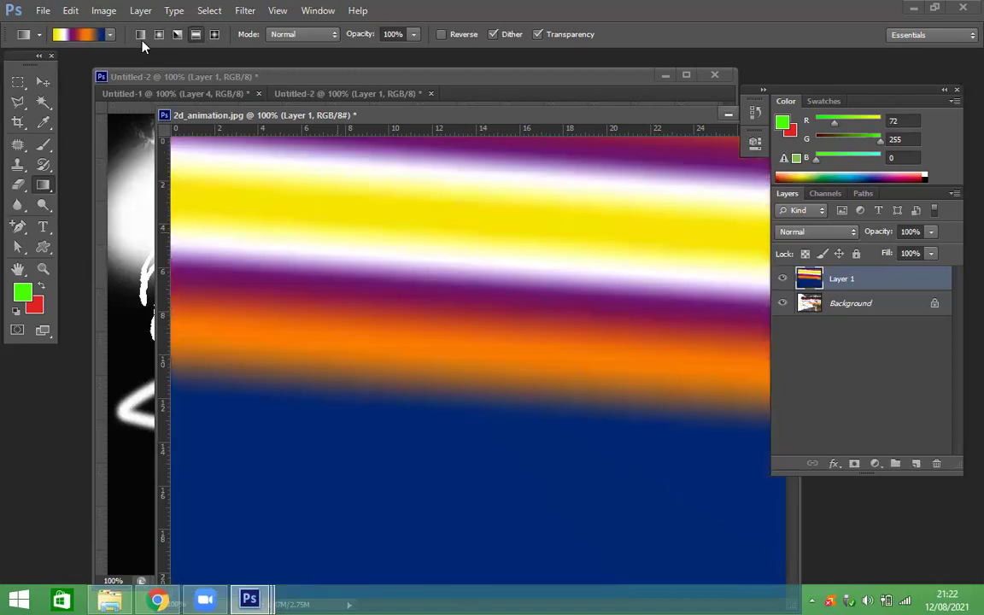
# Try linear and reflected gradients, undoing each, then drag a large centred diamond gradient.
pyautogui.click(143, 38)
pyautogui.moveTo(325, 341); pyautogui.dragTo(522, 376)
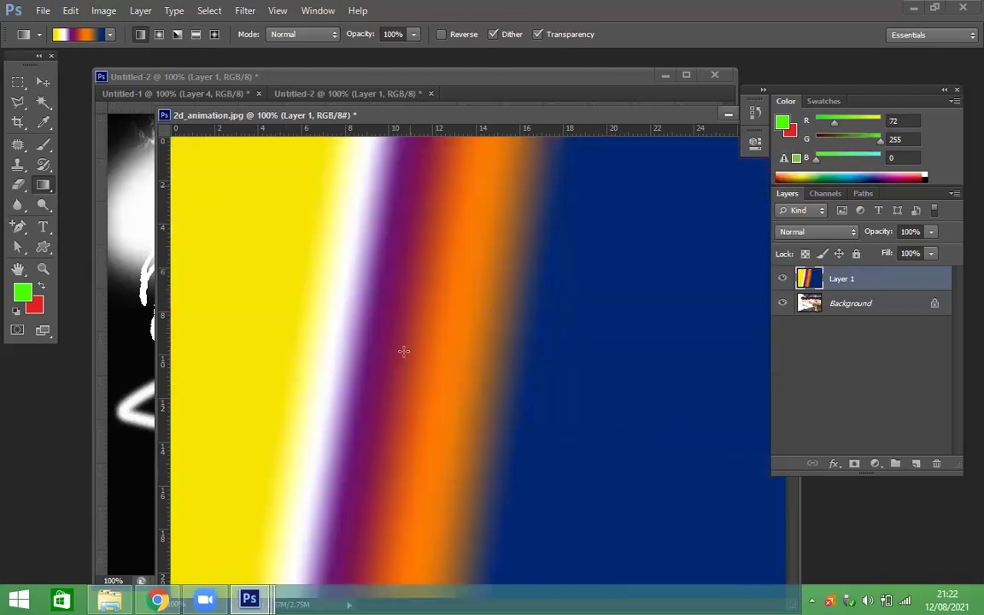
pyautogui.hotkey('ctrl', 'z')
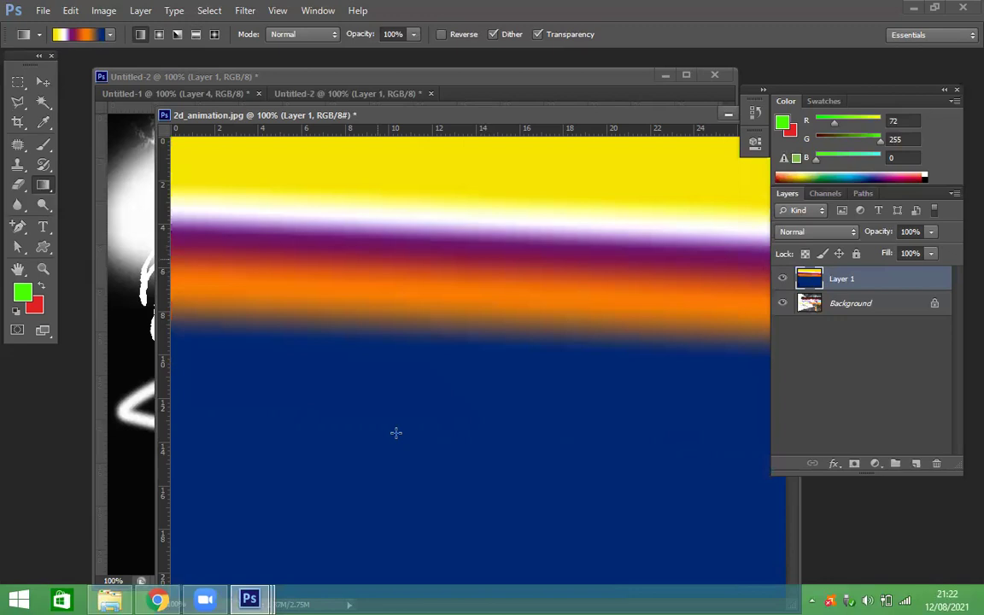
pyautogui.click(196, 34)
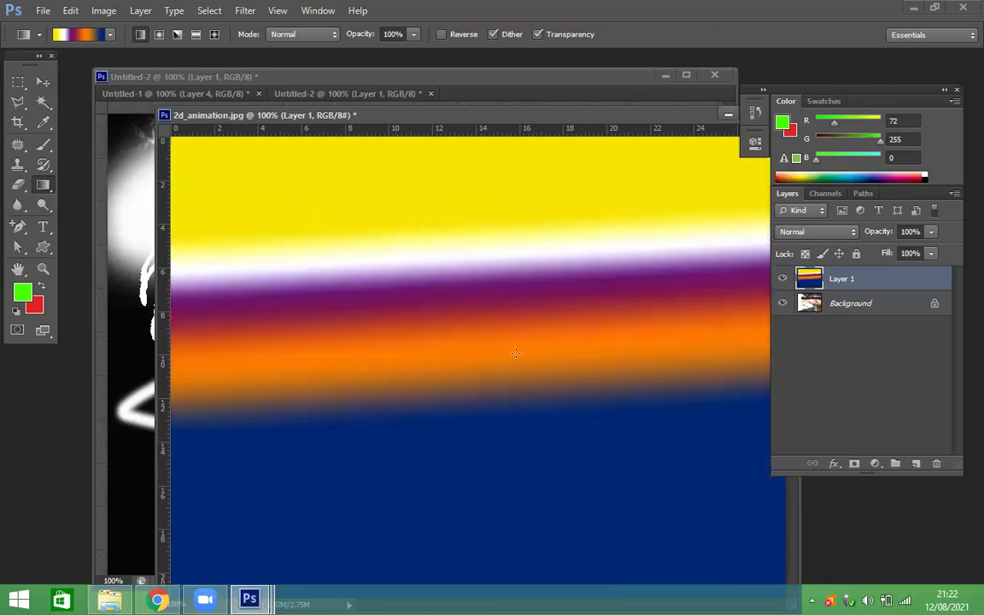
pyautogui.moveTo(473, 278); pyautogui.dragTo(468, 387)
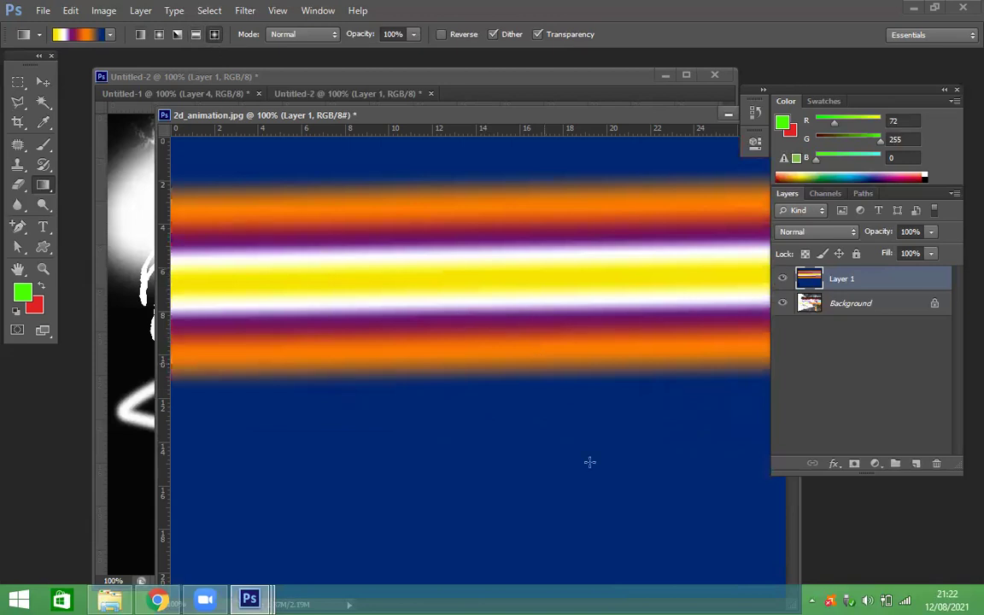
pyautogui.hotkey('ctrl', 'z')
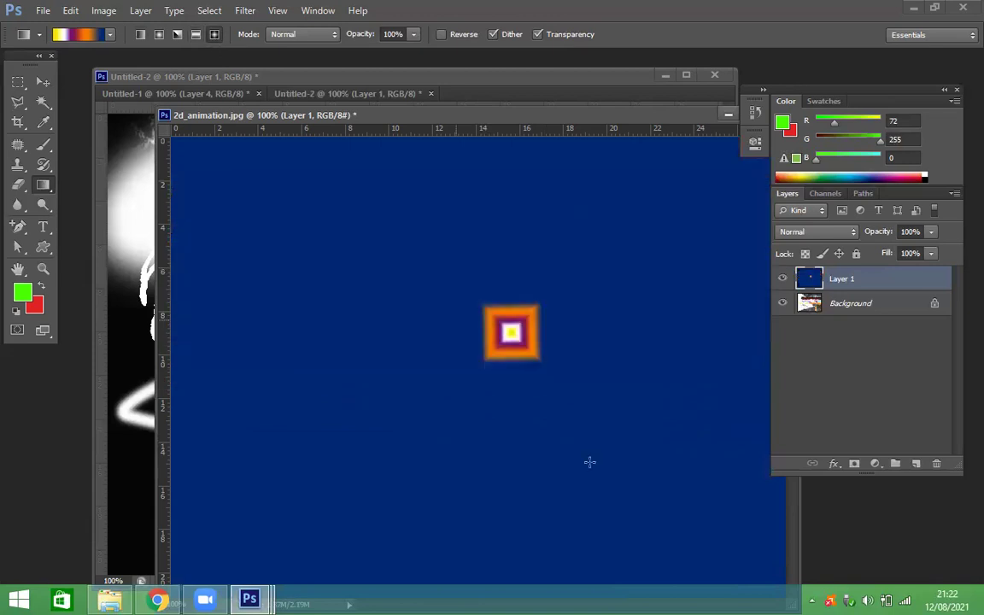
pyautogui.moveTo(461, 323); pyautogui.dragTo(478, 161)
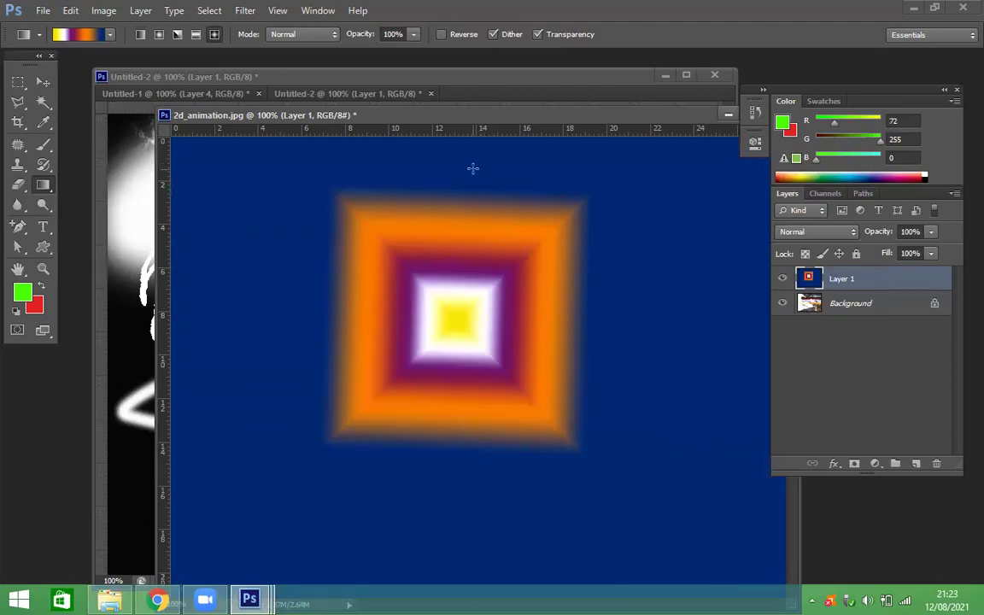
# Lower gradient opacity to 11%, toggle Layer 1's visibility, and add a faint top-left diagonal gradient.
pyautogui.click(413, 34)
pyautogui.moveTo(398, 53); pyautogui.dragTo(367, 51)
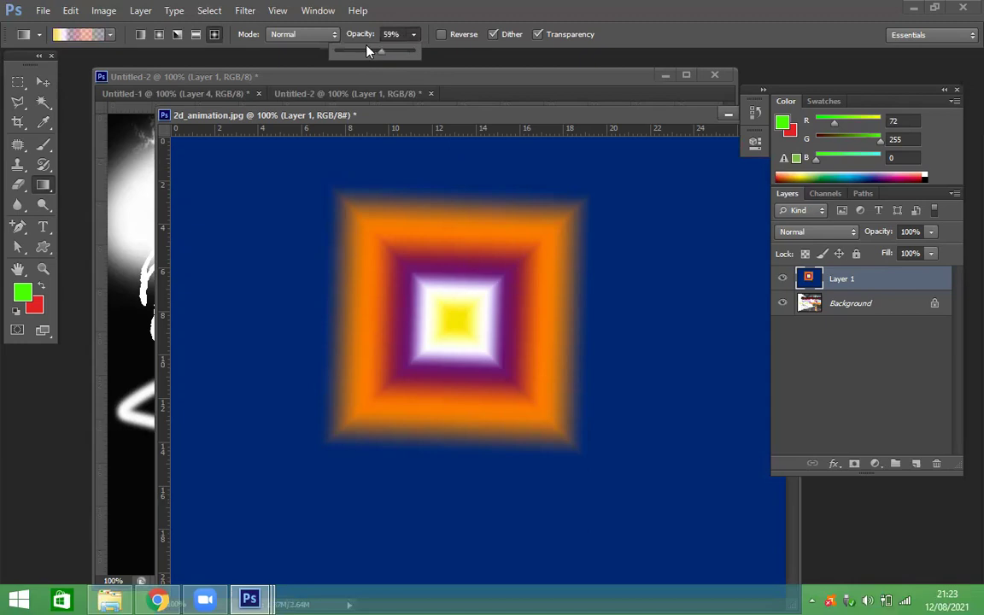
pyautogui.moveTo(366, 53); pyautogui.dragTo(345, 52)
pyautogui.click(782, 278)
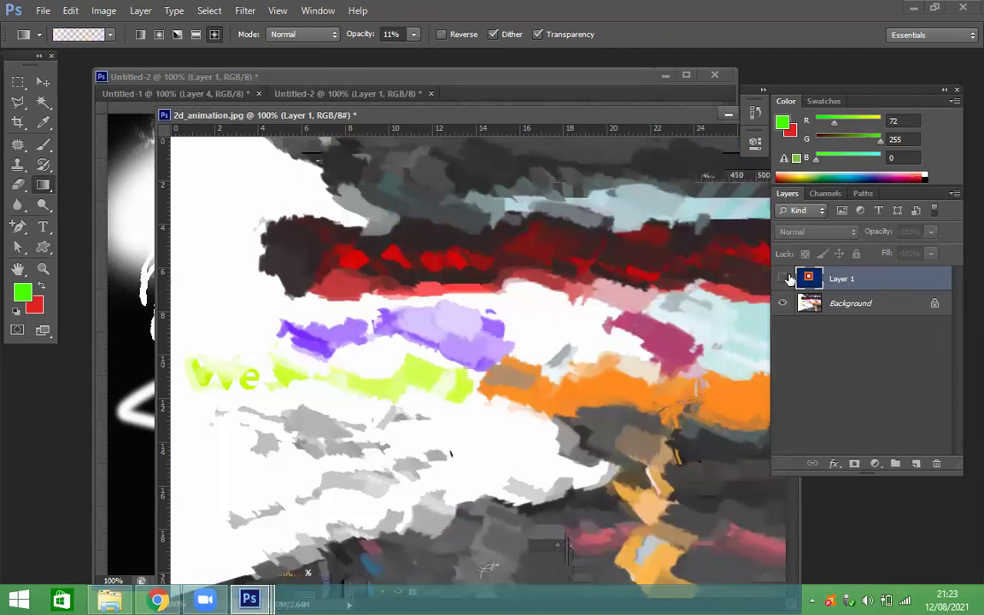
pyautogui.click(783, 278)
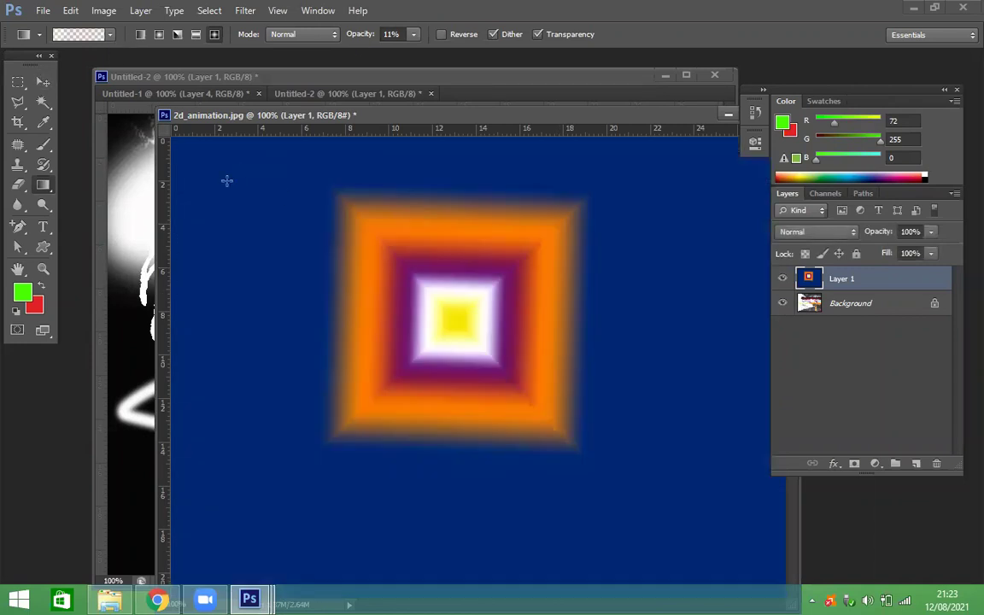
pyautogui.moveTo(223, 163); pyautogui.dragTo(341, 232)
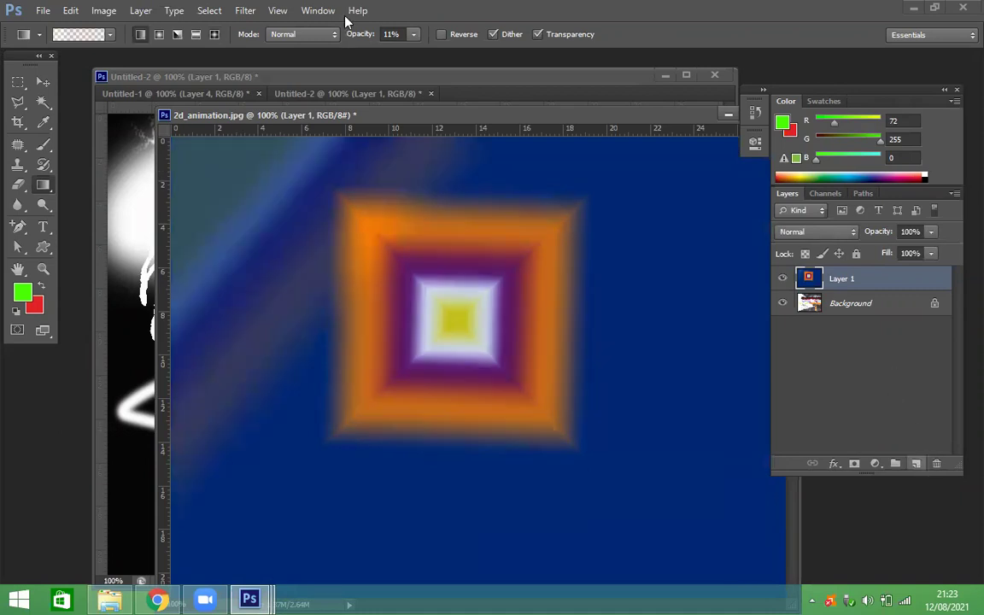
# Restore gradient opacity to 100%, hide Layer 1 and dismiss the hidden-layer error.
pyautogui.click(414, 34)
pyautogui.press('0')
pyautogui.press('.')
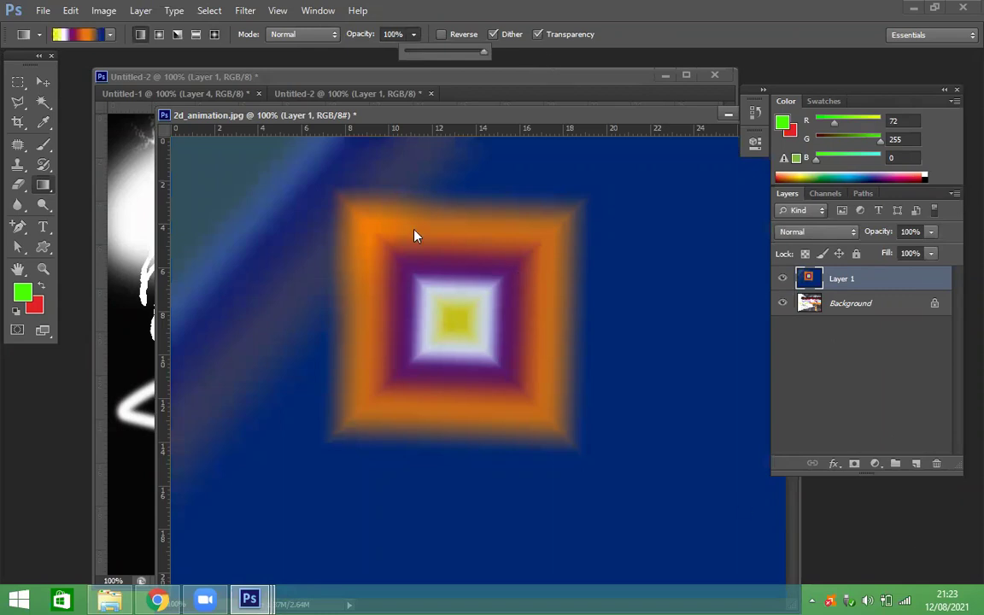
pyautogui.hotkey('ctrl', ',')
pyautogui.click(450, 242)
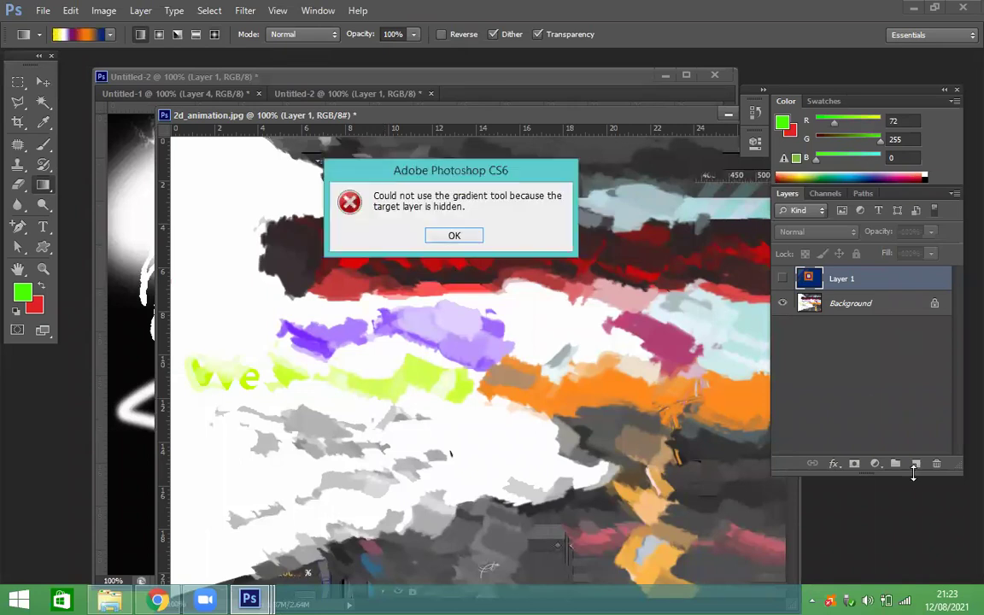
pyautogui.press('Return')
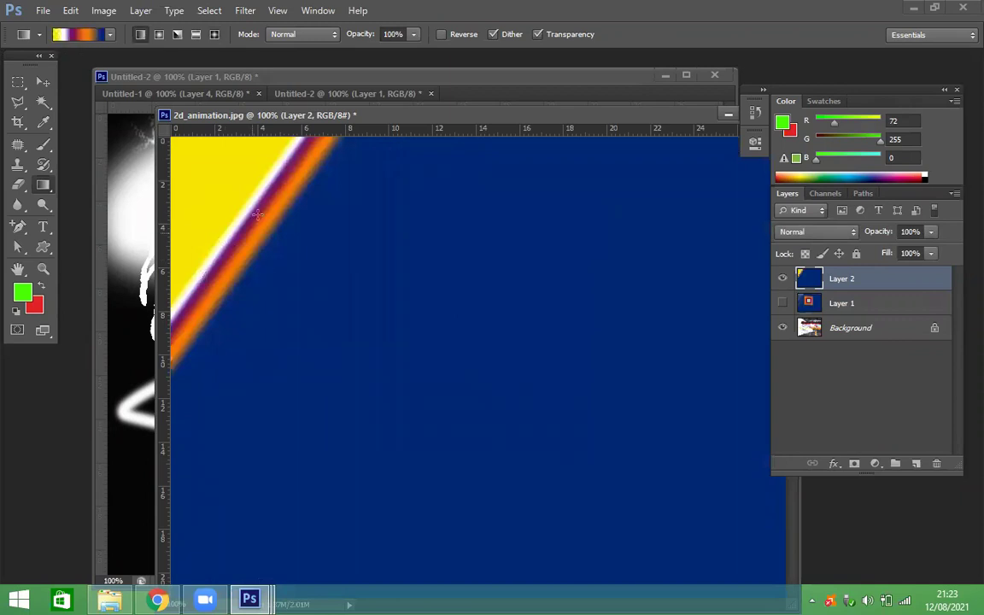
# Redraw wider diagonal gradients, turn off Reverse, and draw a radial gradient near the centre.
pyautogui.moveTo(232, 193); pyautogui.dragTo(535, 421)
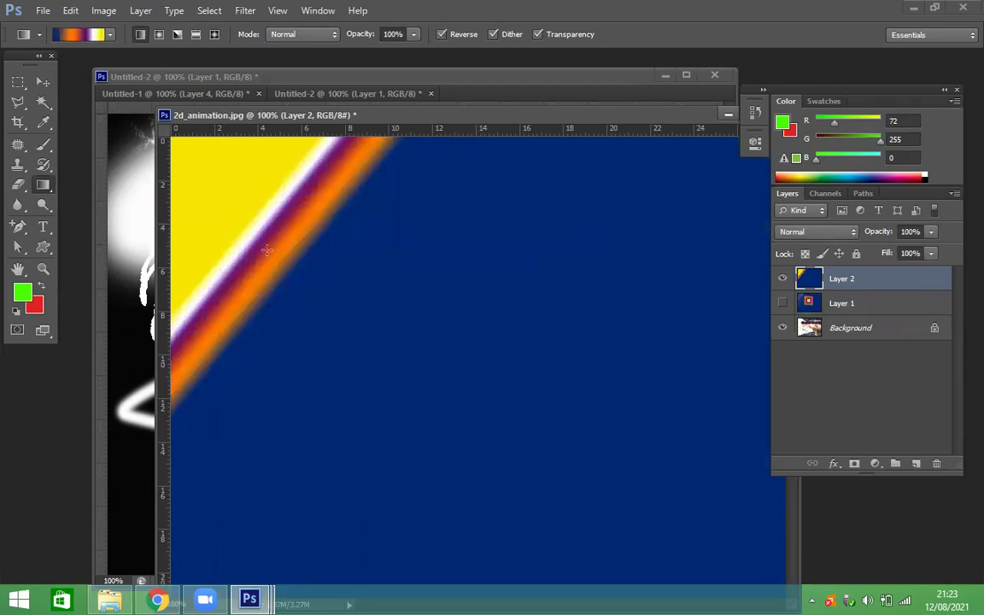
pyautogui.moveTo(267, 249); pyautogui.dragTo(489, 417)
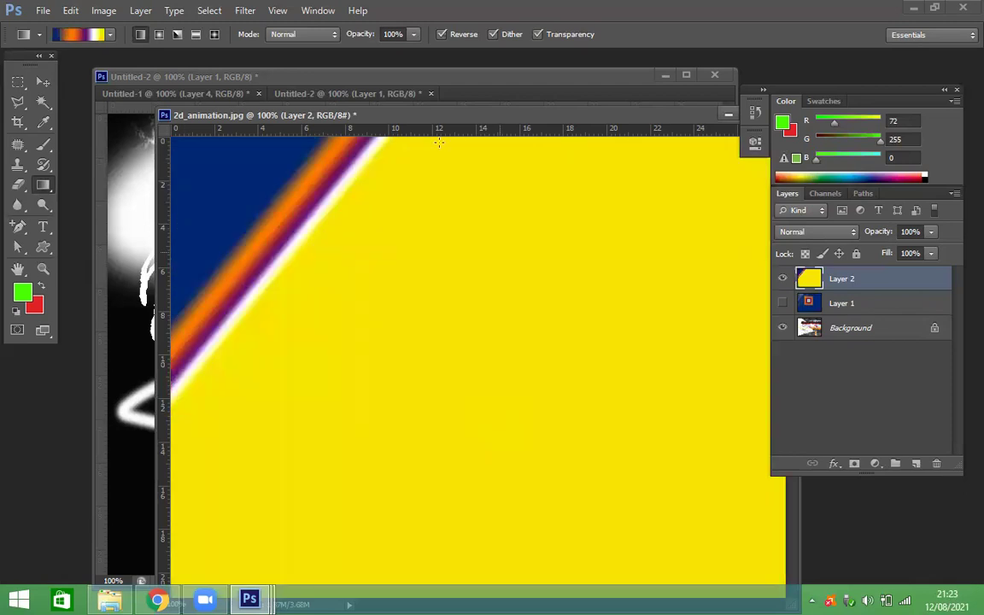
pyautogui.click(442, 34)
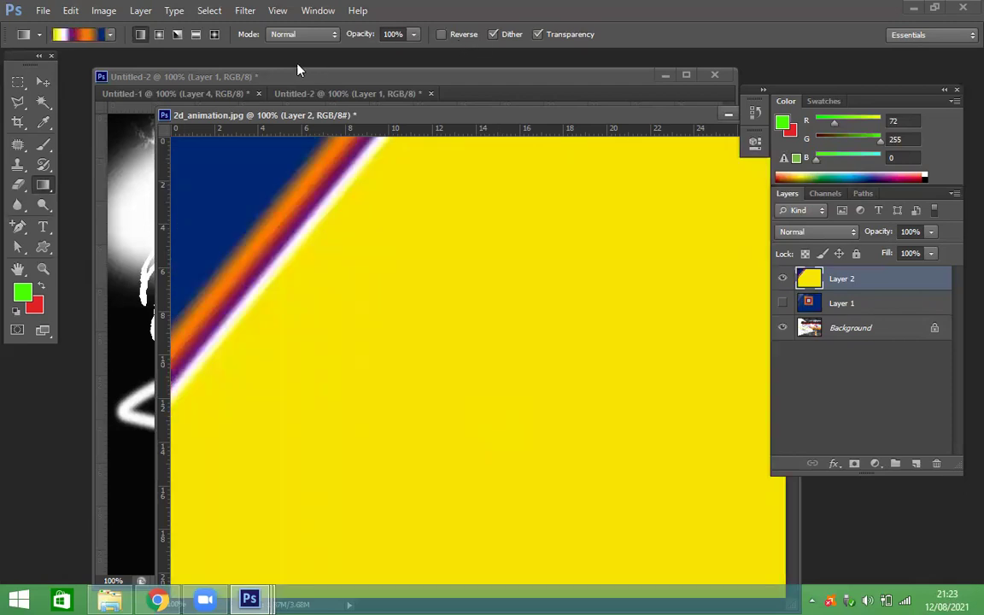
pyautogui.click(163, 37)
pyautogui.moveTo(439, 299); pyautogui.dragTo(476, 307)
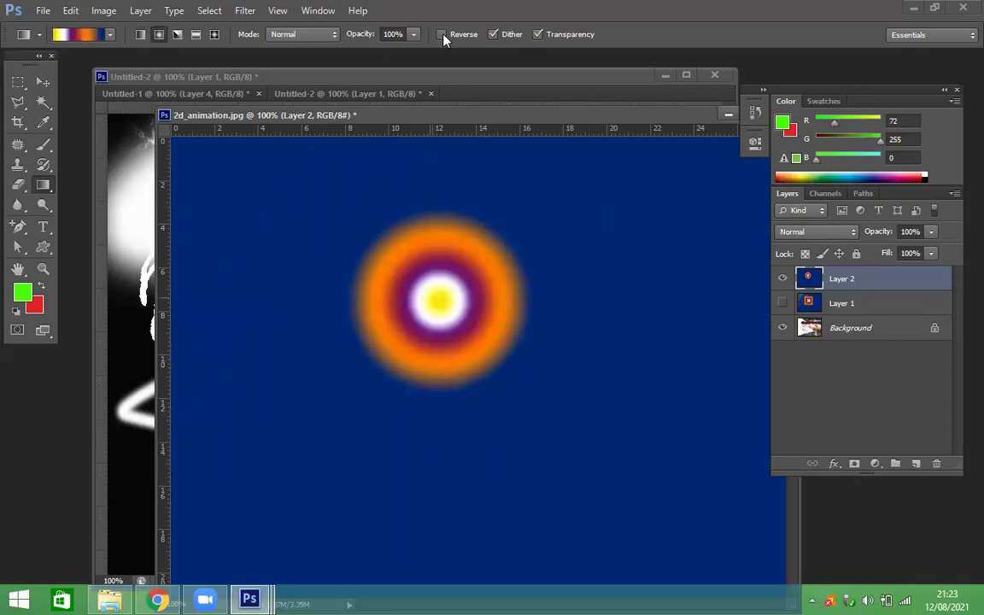
# Try enlarged reversed radial gradients, then draw a non-reversed angle gradient from near the top.
pyautogui.moveTo(367, 247); pyautogui.dragTo(454, 341)
pyautogui.moveTo(358, 243); pyautogui.dragTo(448, 351)
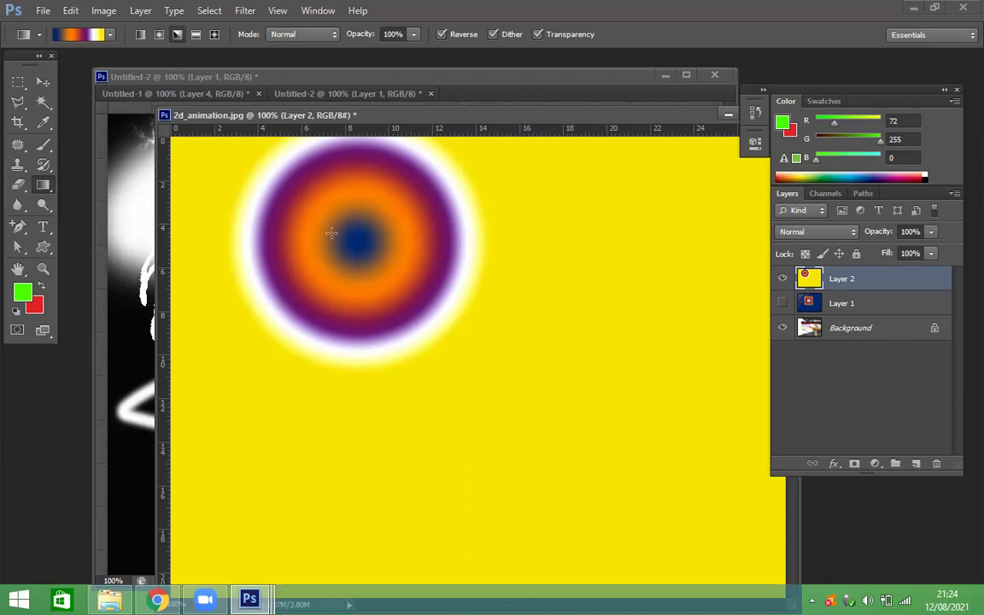
pyautogui.moveTo(327, 201); pyautogui.dragTo(479, 386)
pyautogui.click(442, 34)
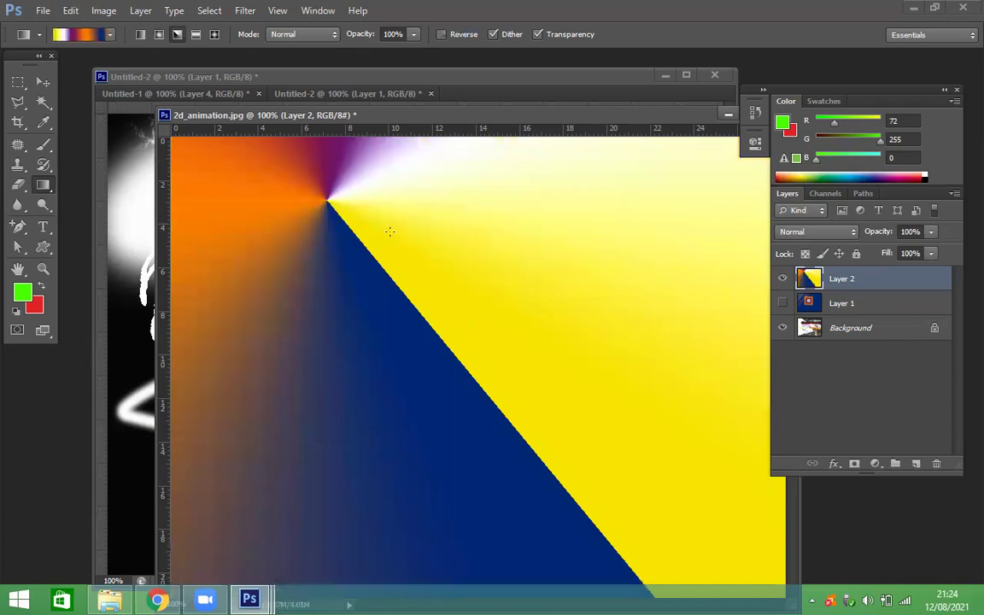
pyautogui.moveTo(384, 232); pyautogui.dragTo(430, 279)
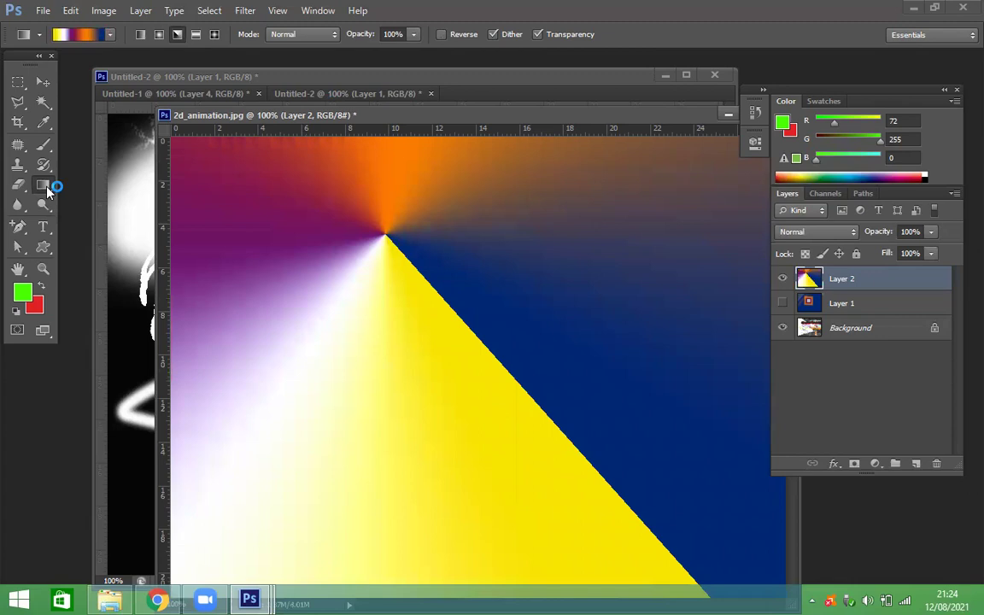
# Pick a new preset with a white middle stop and fill new Layer 3 with an angle gradient.
pyautogui.click(110, 34)
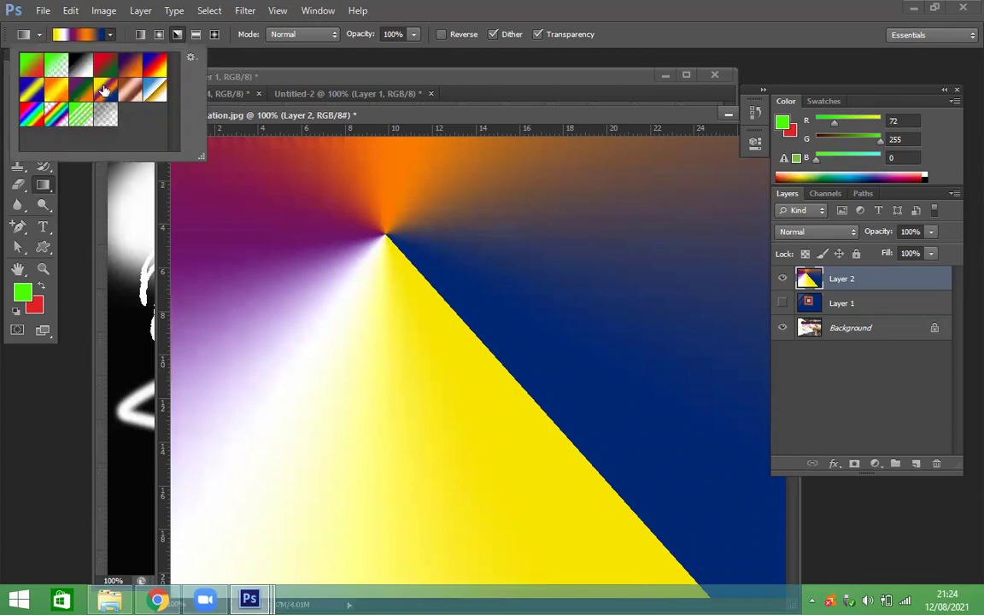
pyautogui.click(108, 94)
pyautogui.click(85, 34)
pyautogui.click(485, 338)
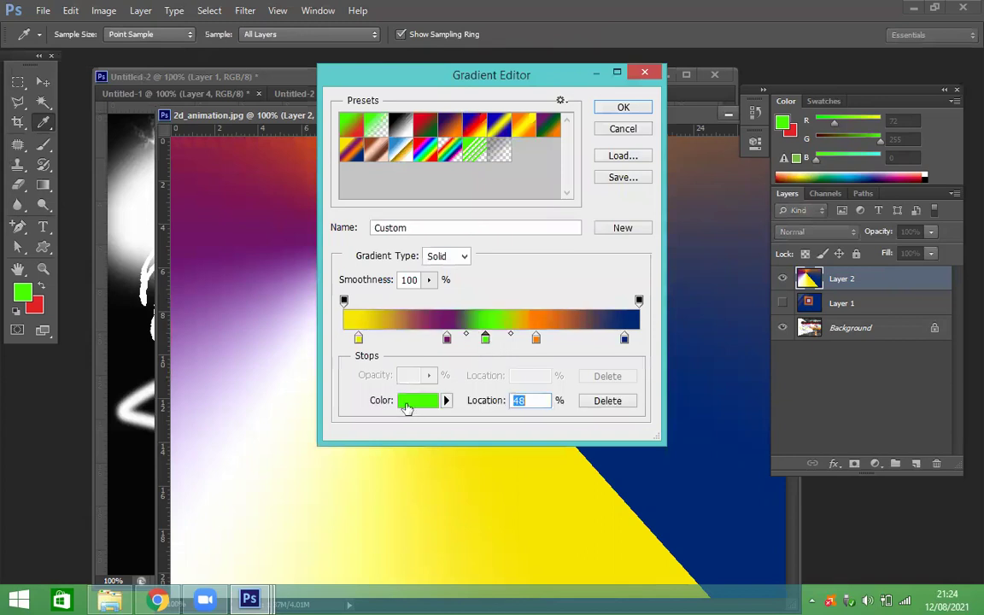
pyautogui.click(523, 321)
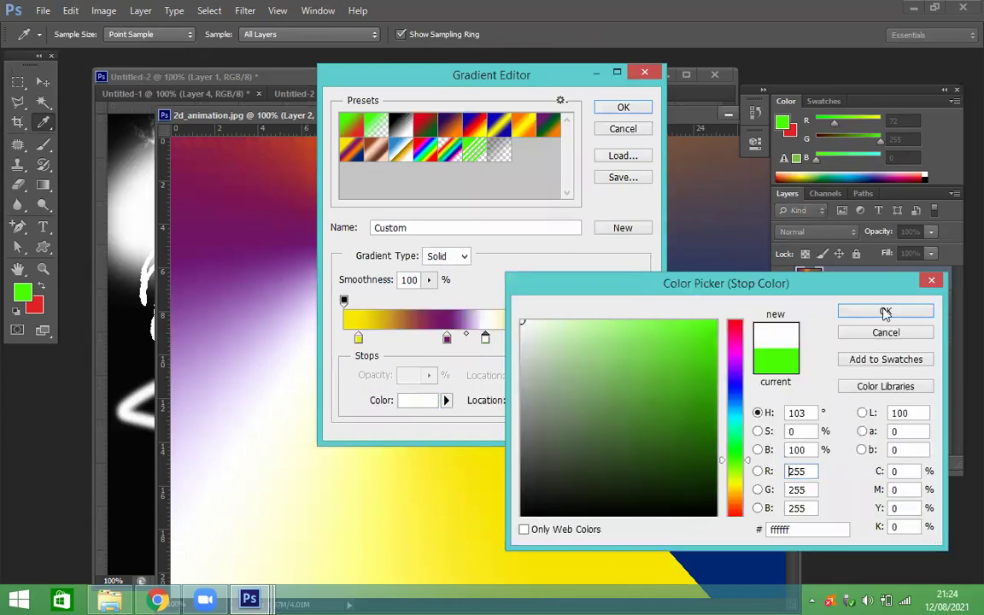
pyautogui.press('Return')
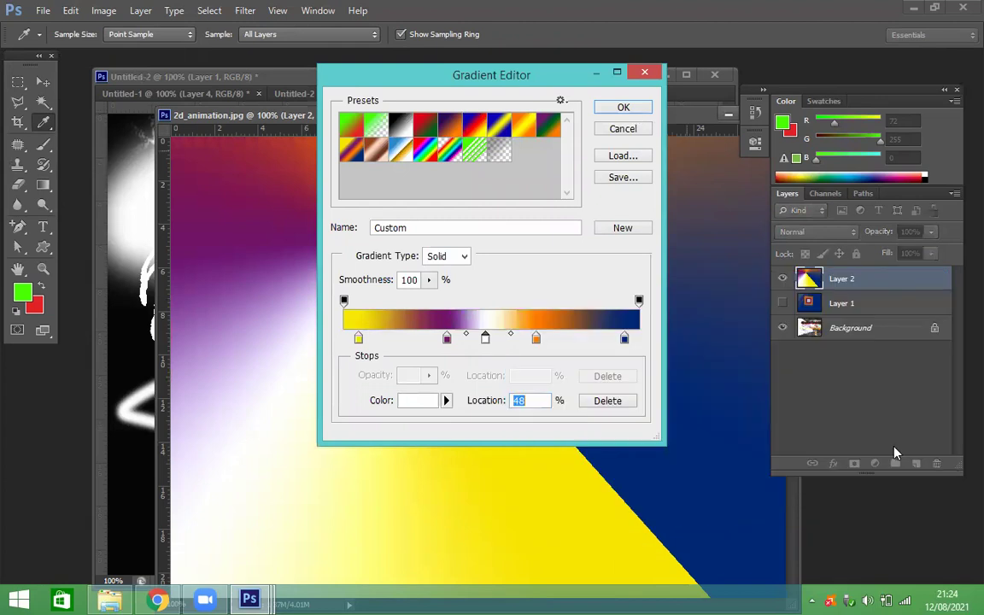
pyautogui.press('Return')
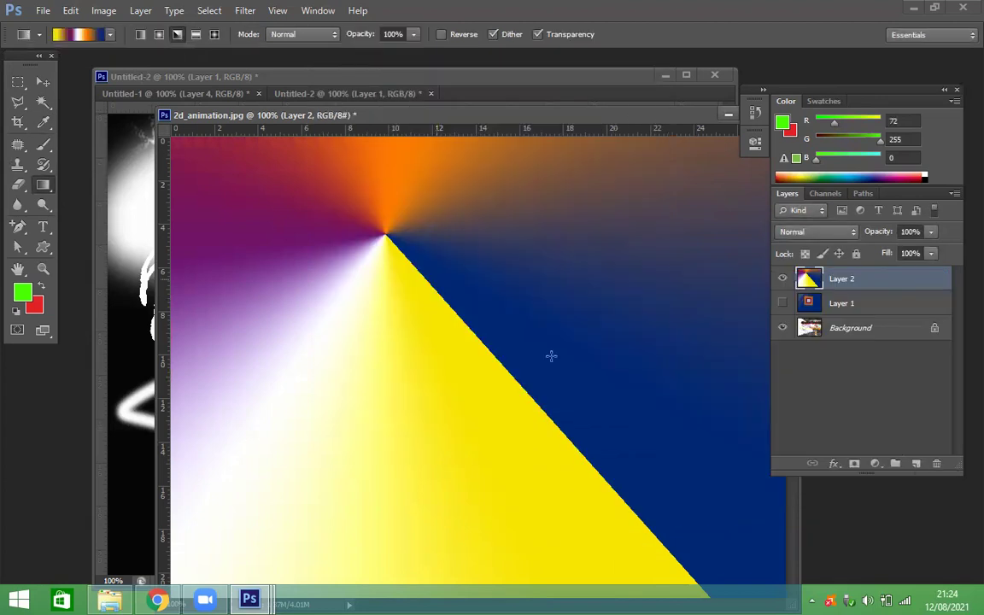
pyautogui.hotkey('ctrl', 'shift', 'alt', 'n')
pyautogui.moveTo(513, 282); pyautogui.dragTo(551, 357)
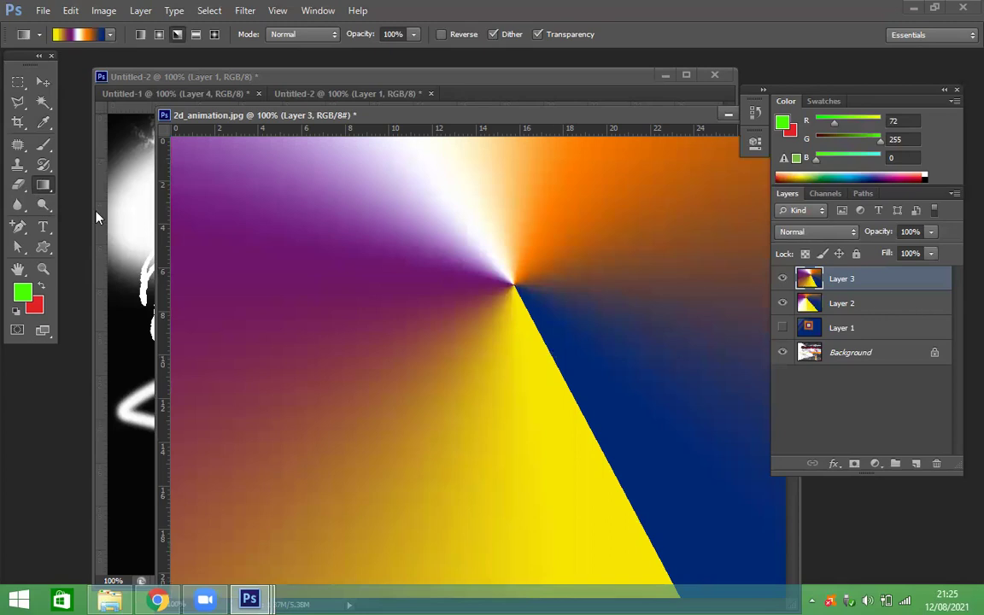
# Hide Layers 2 and 3 and edit the gradient into blue-to-white with a blue starting stop.
pyautogui.rightClick(47, 187)
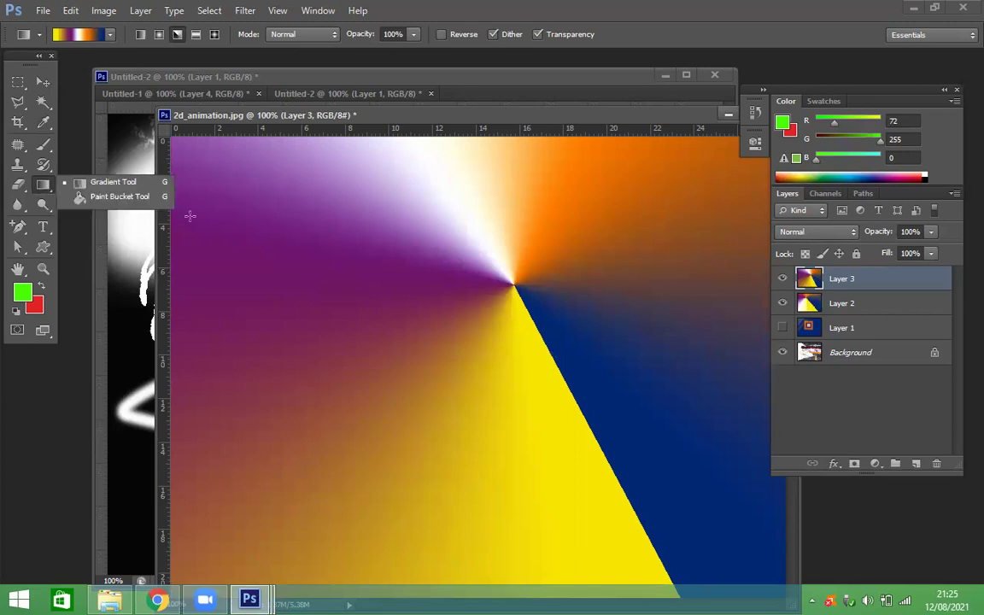
pyautogui.keyDown('alt'); pyautogui.click(783, 352); pyautogui.keyUp('alt')
pyautogui.click(413, 35)
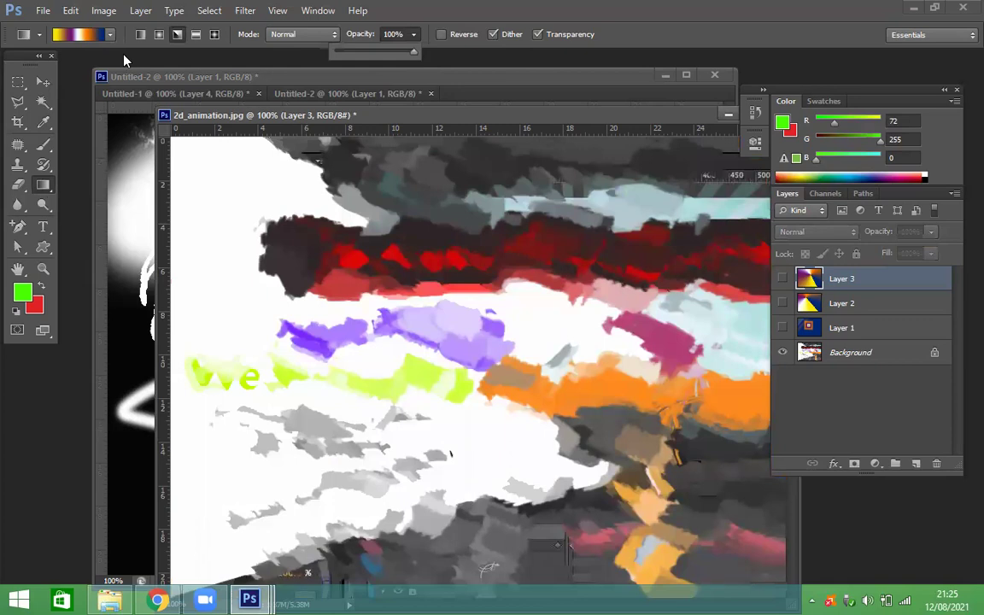
pyautogui.click(79, 34)
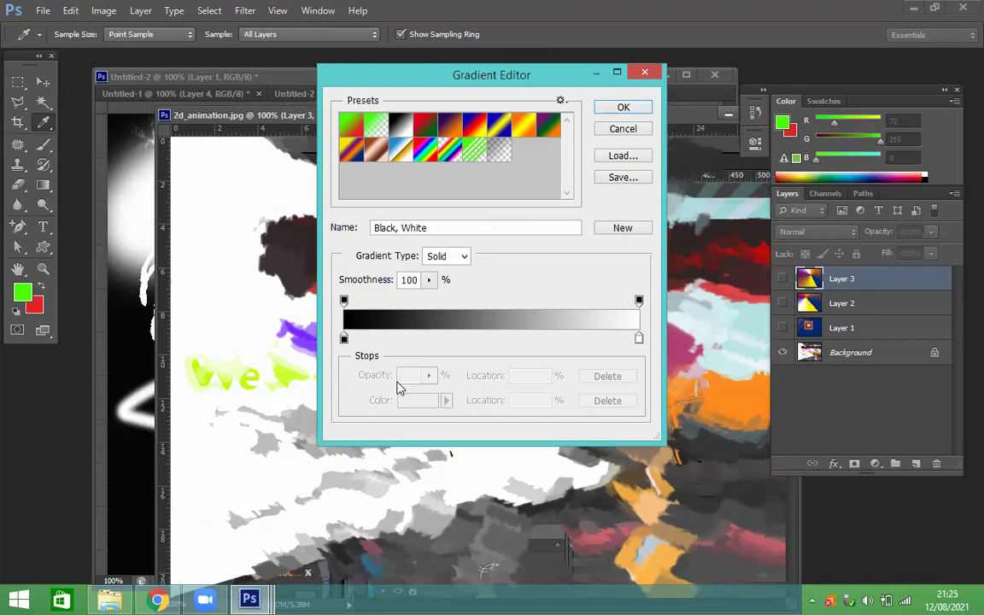
pyautogui.click(344, 339)
pyautogui.click(417, 400)
pyautogui.click(634, 361)
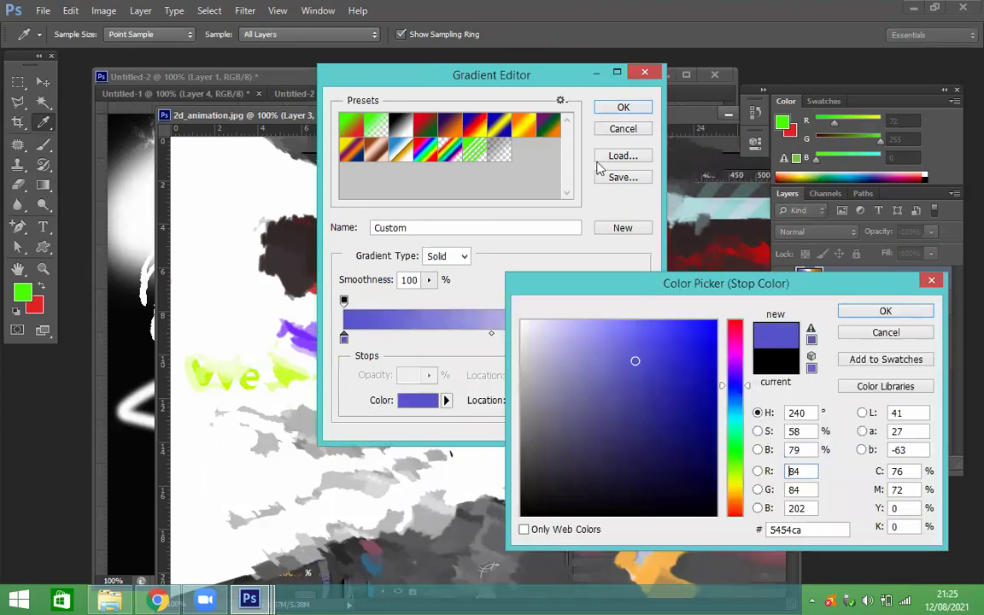
pyautogui.press('Return')
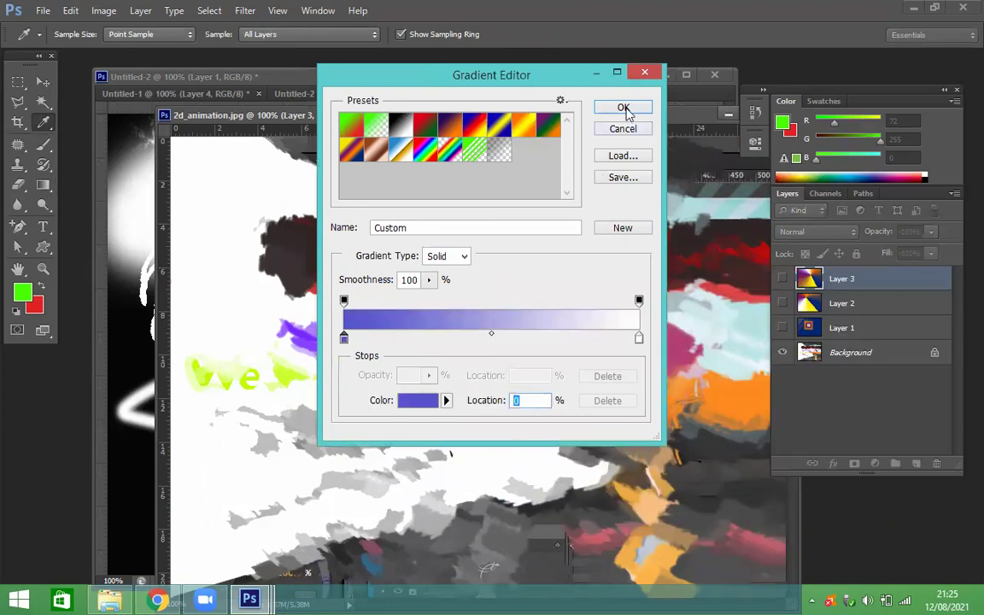
pyautogui.press('Return')
pyautogui.click(481, 316)
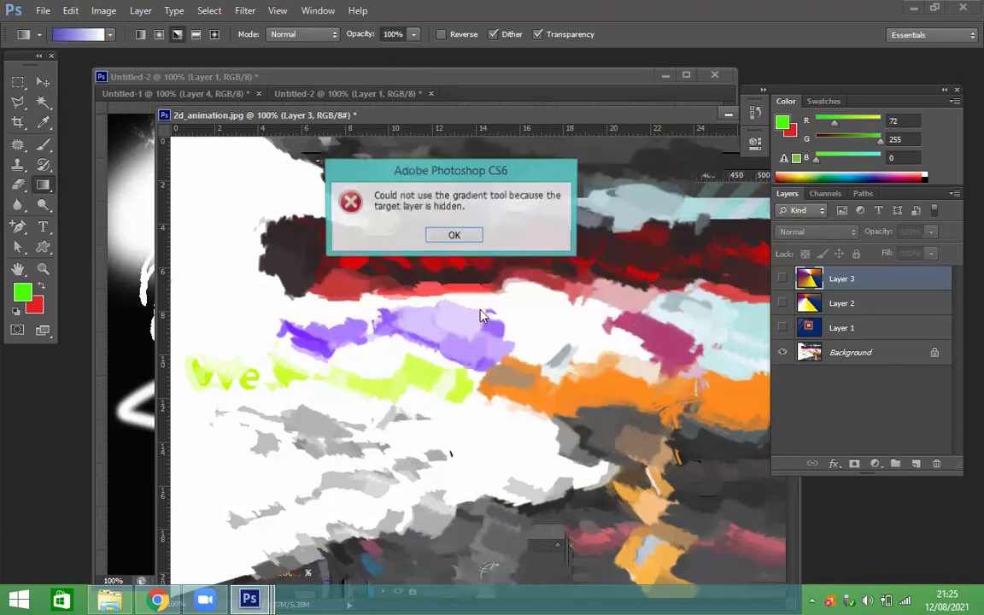
pyautogui.press('Return')
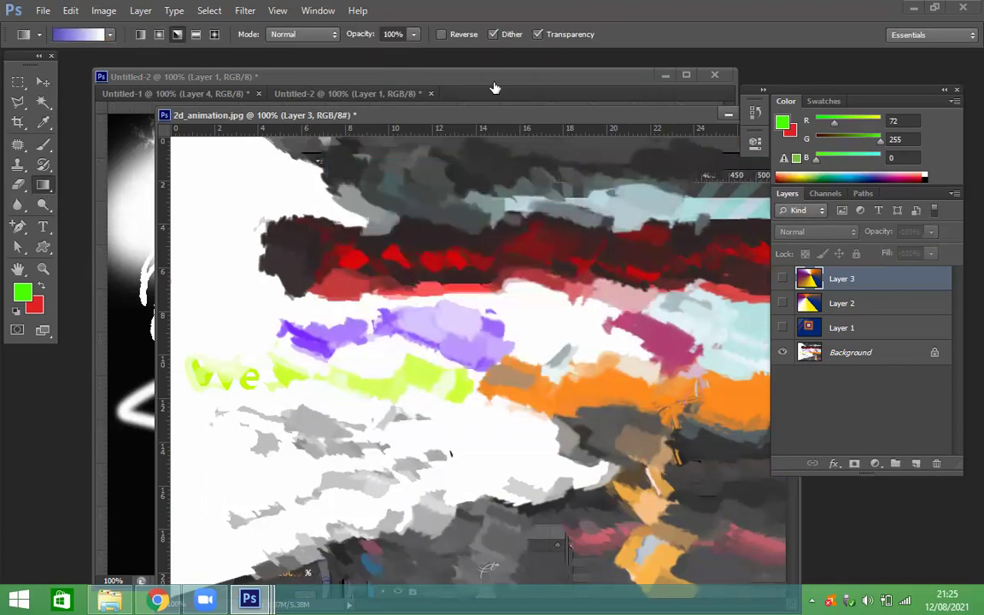
# Add Layer 4, set gradient opacity to 39% and lay translucent lavender gradients over the lower area.
pyautogui.hotkey('ctrl', 'shift', 'alt', 'n')
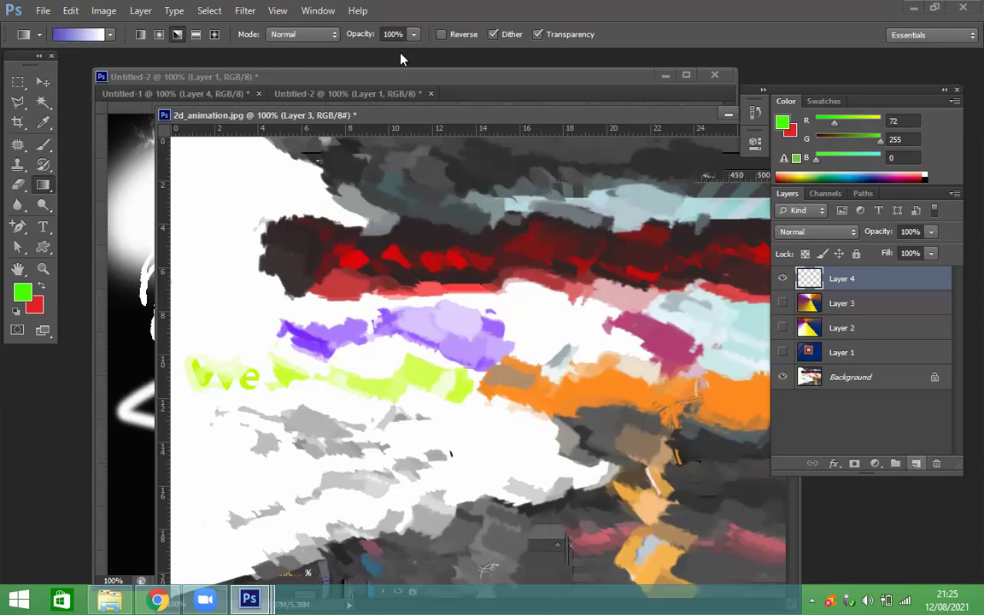
pyautogui.click(413, 34)
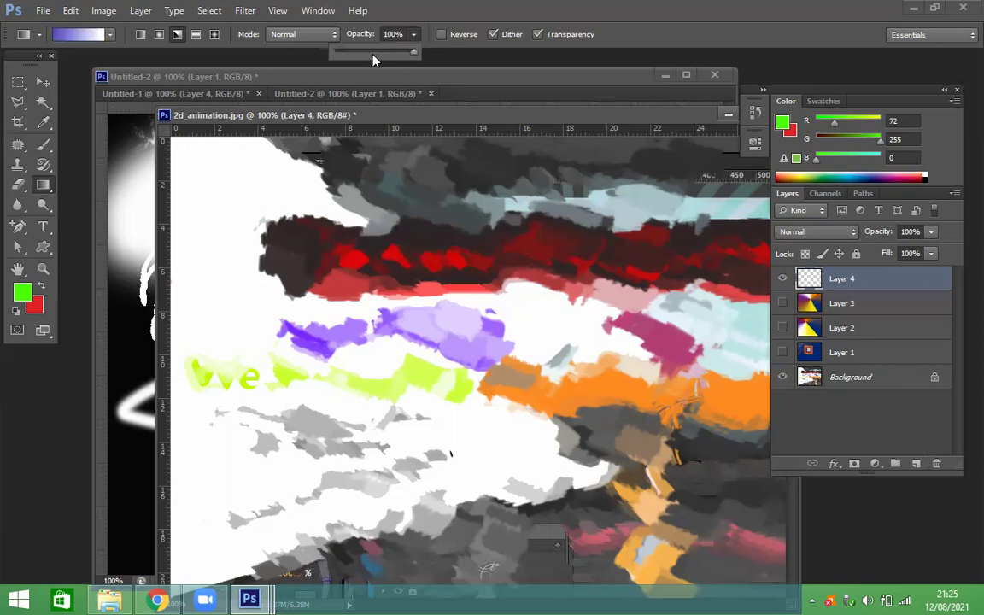
pyautogui.moveTo(372, 55); pyautogui.dragTo(366, 52)
pyautogui.moveTo(399, 346); pyautogui.dragTo(461, 267)
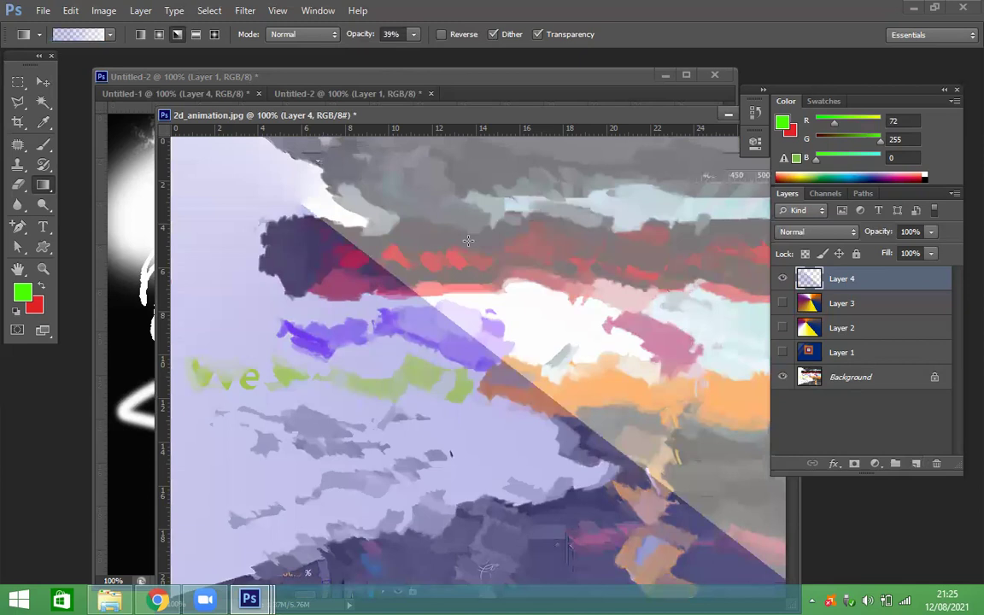
pyautogui.moveTo(335, 342)
pyautogui.mouseDown()
pyautogui.moveTo(410, 474)
pyautogui.moveTo(316, 418)
pyautogui.mouseUp()
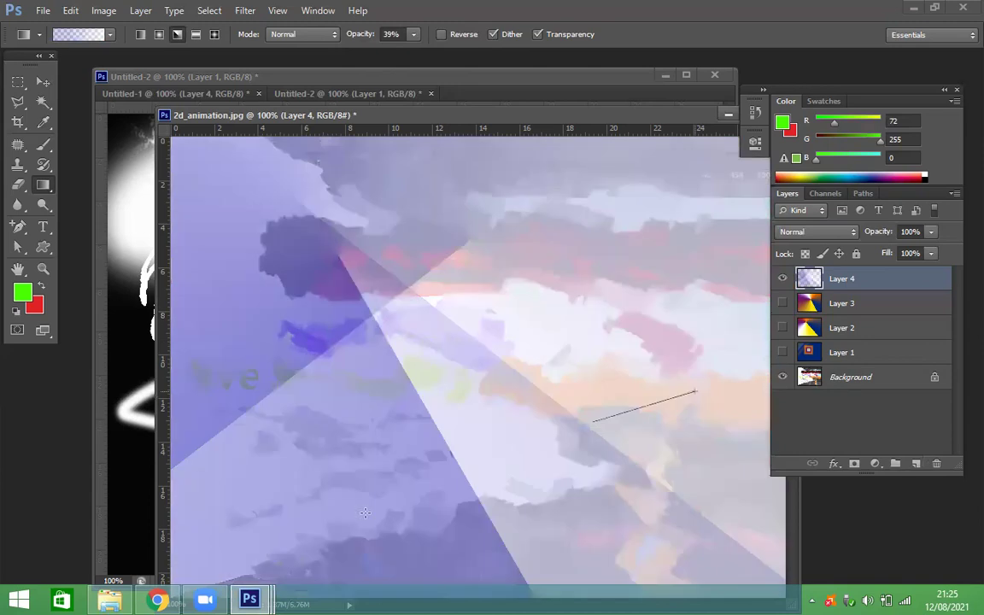
pyautogui.moveTo(592, 420); pyautogui.dragTo(695, 391)
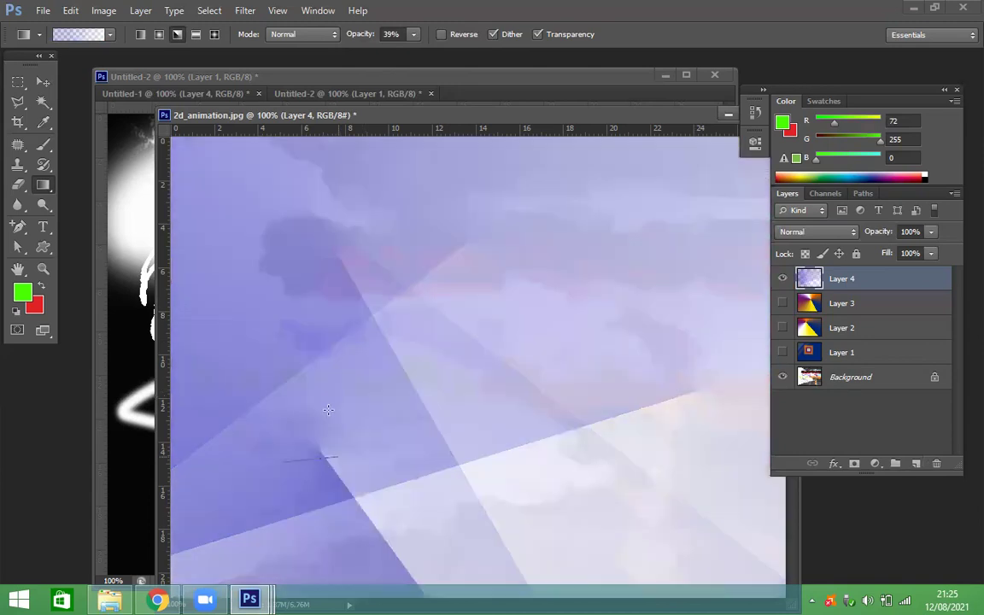
pyautogui.moveTo(301, 411); pyautogui.dragTo(295, 369)
# Add more overlapping lavender gradients lower down, with steep edges, and near the top.
pyautogui.moveTo(342, 327); pyautogui.dragTo(378, 365)
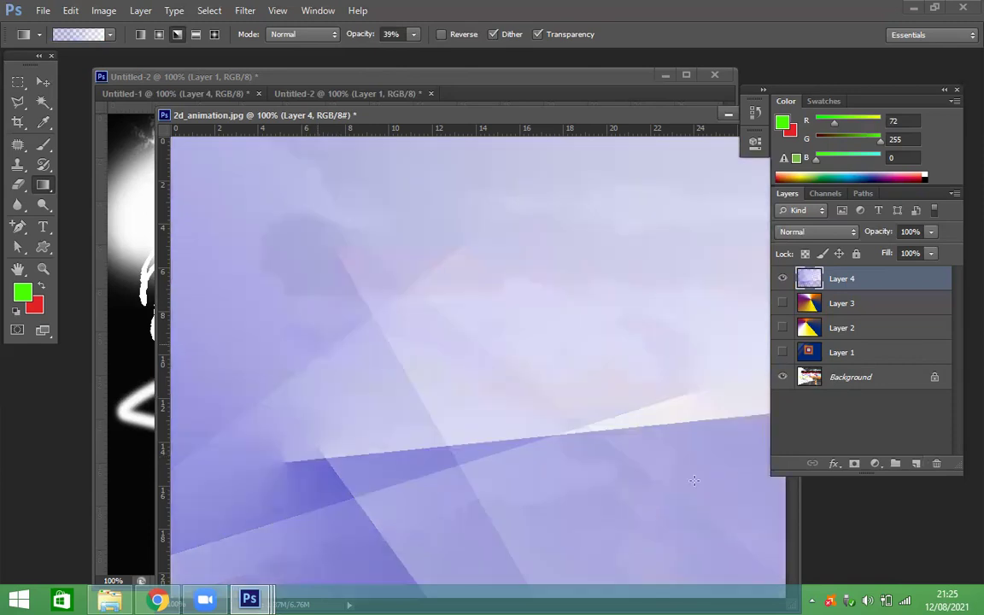
pyautogui.moveTo(422, 508); pyautogui.dragTo(601, 457)
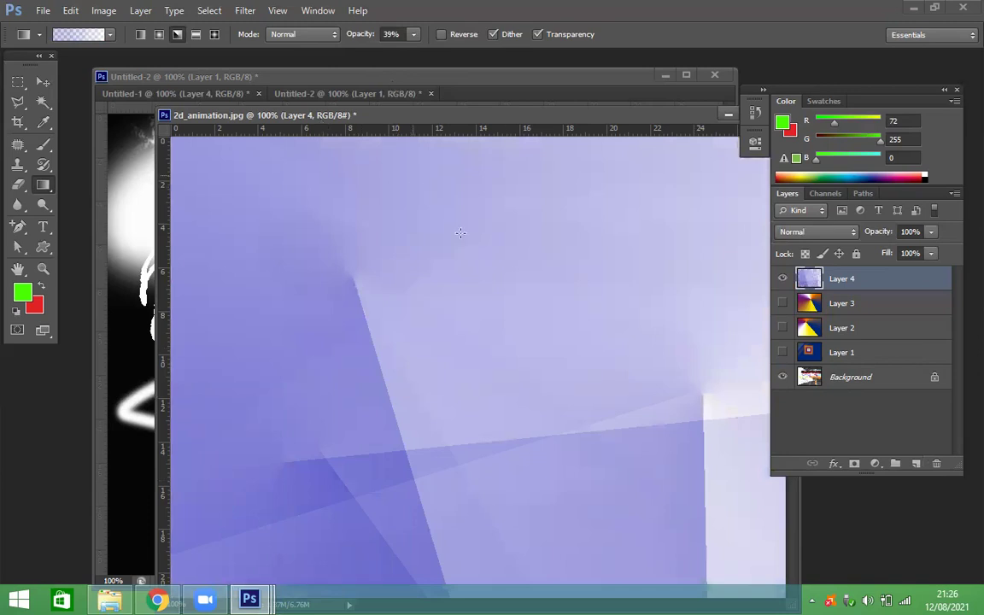
pyautogui.moveTo(427, 195); pyautogui.dragTo(290, 260)
pyautogui.moveTo(435, 210); pyautogui.dragTo(488, 188)
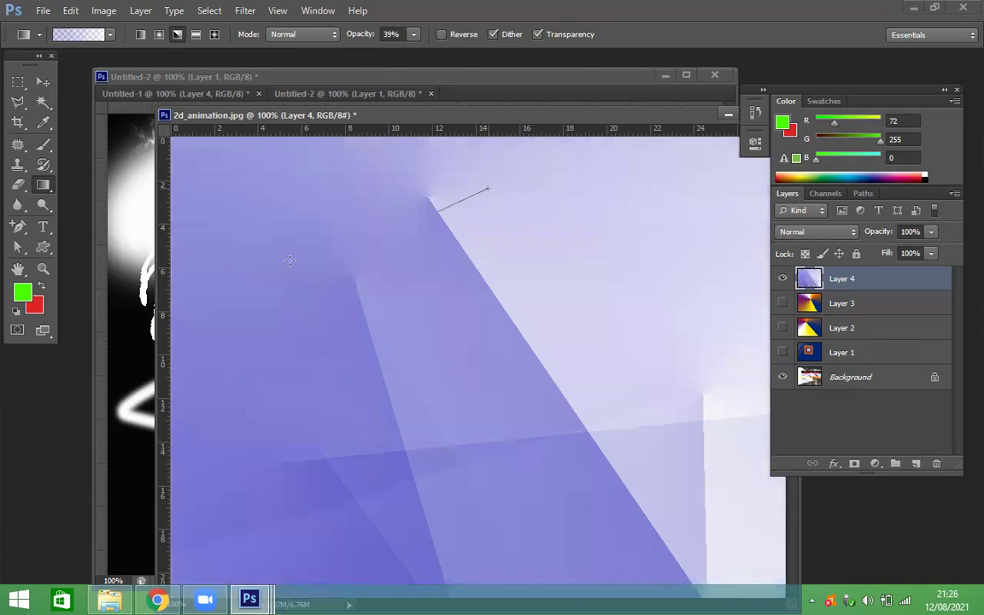
pyautogui.moveTo(435, 211); pyautogui.dragTo(488, 188)
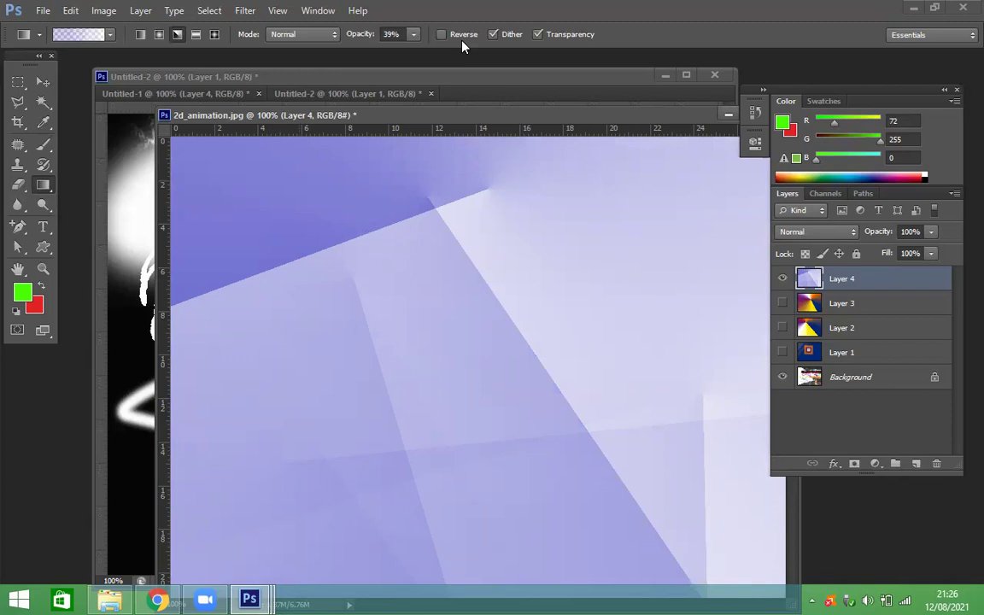
# Fill Layer 4 with a solid 100% blue-white angle gradient, then browse the Brush and History Brush tools.
pyautogui.moveTo(413, 34); pyautogui.dragTo(465, 51)
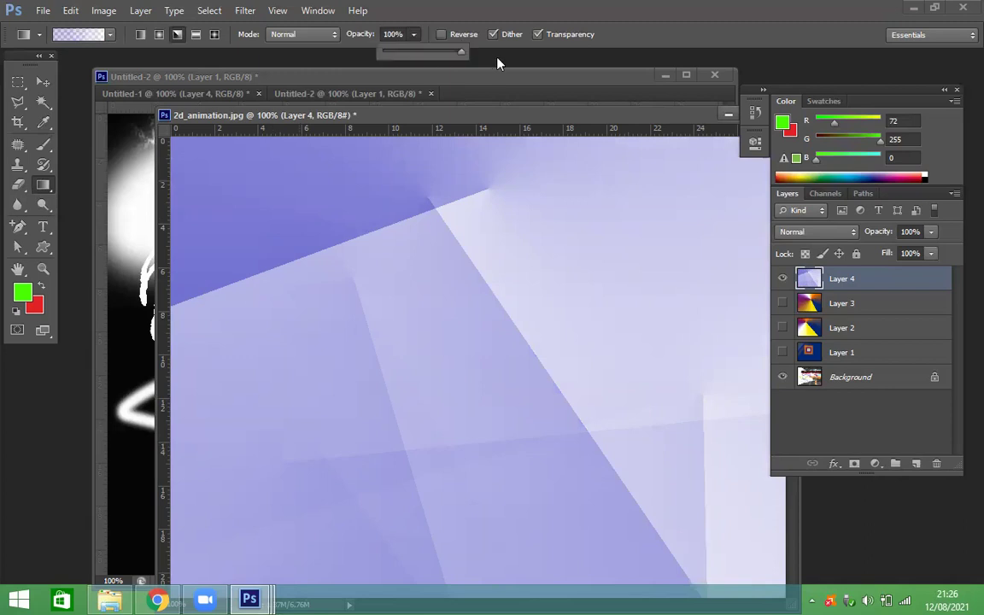
pyautogui.moveTo(350, 219); pyautogui.dragTo(314, 220)
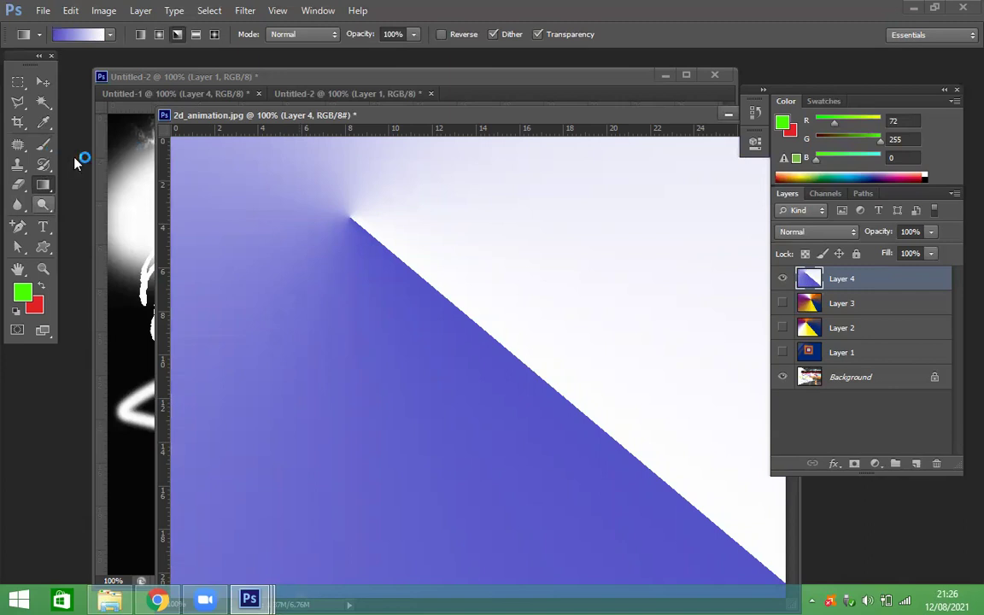
pyautogui.click(43, 145)
pyautogui.click(44, 165)
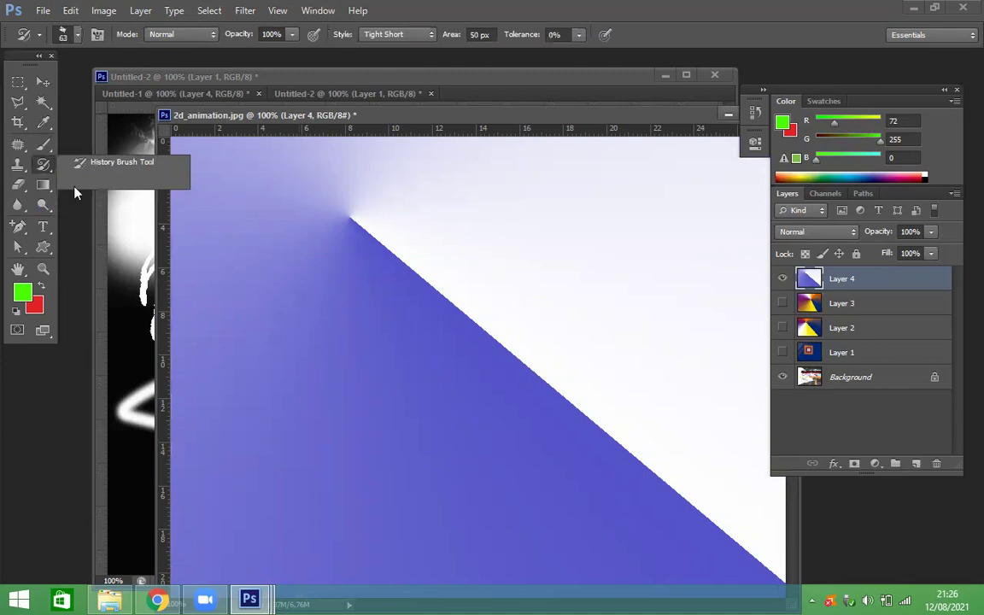
pyautogui.click(42, 185)
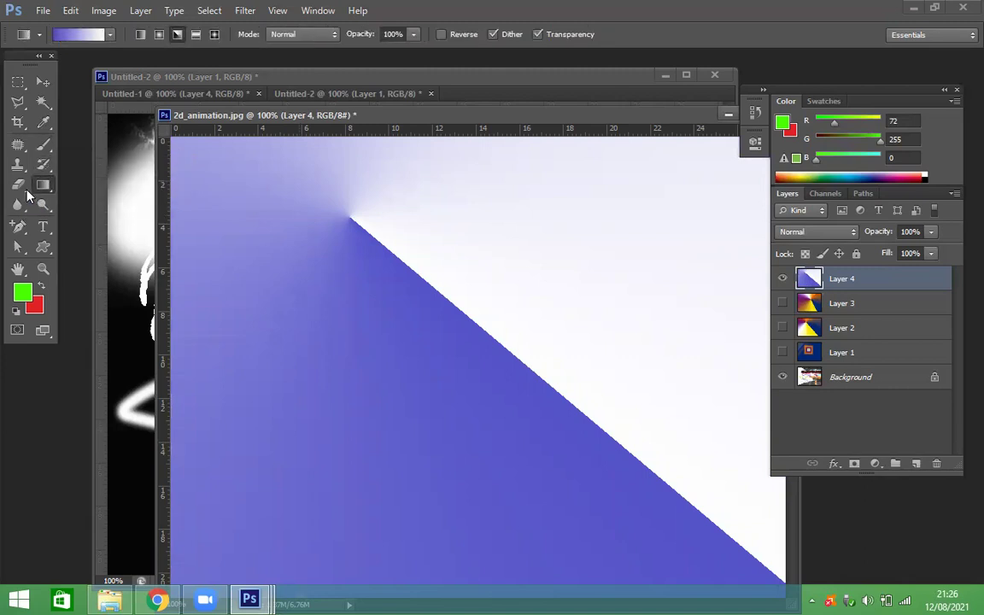
# Erase a large soft patch of Layer 4's gradient over the upper left and centre.
pyautogui.click(18, 184)
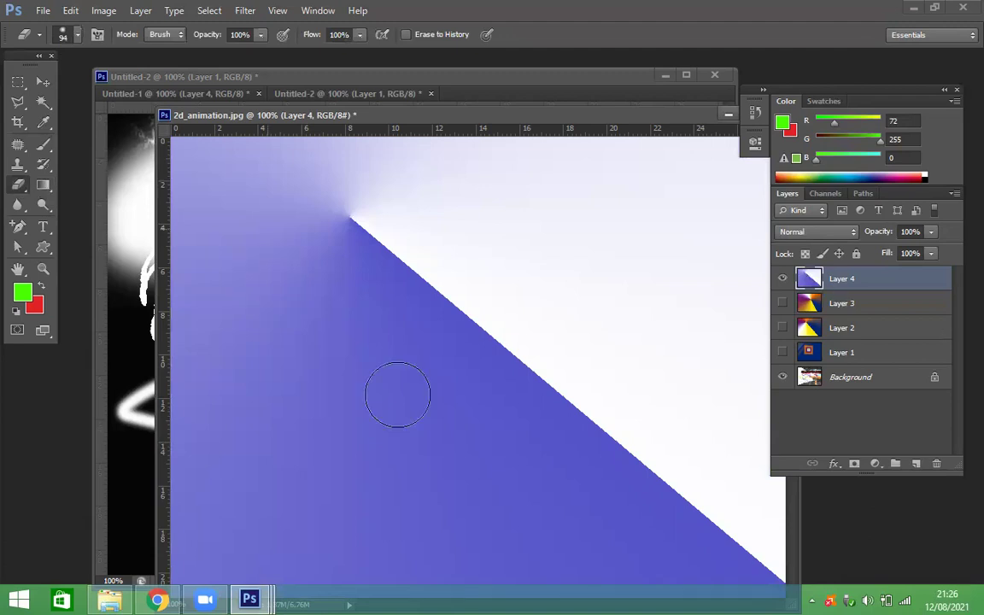
pyautogui.moveTo(256, 230); pyautogui.dragTo(316, 264)
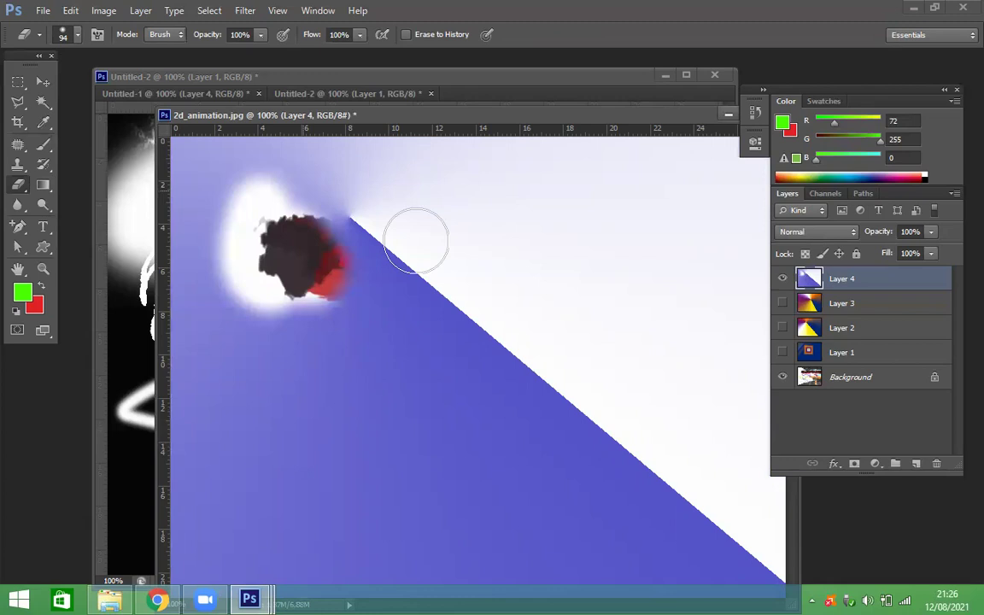
pyautogui.hotkey('ctrl', 'z')
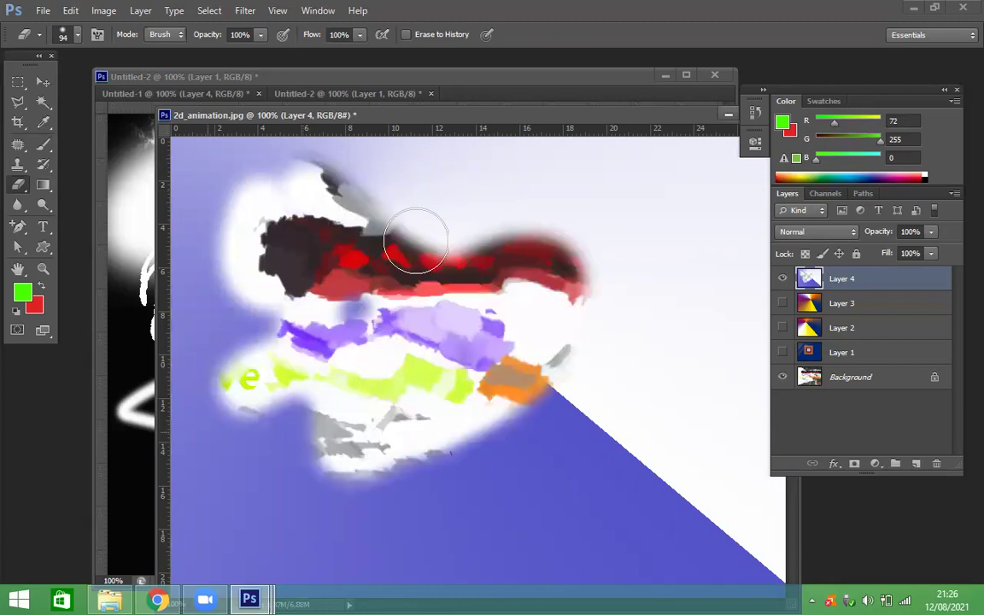
pyautogui.hotkey('ctrl', 'alt', 'z')
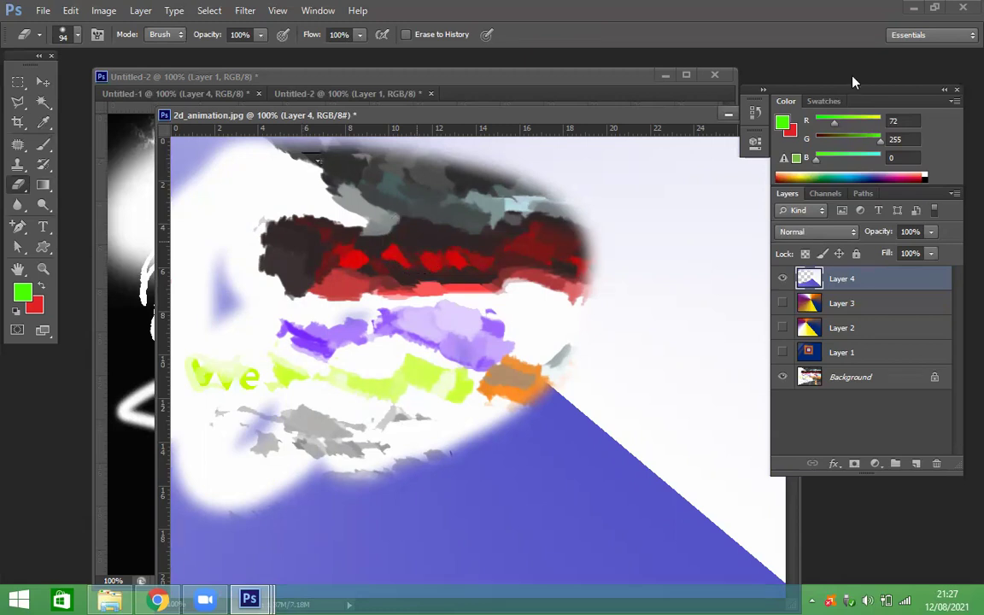
pyautogui.click(76, 36)
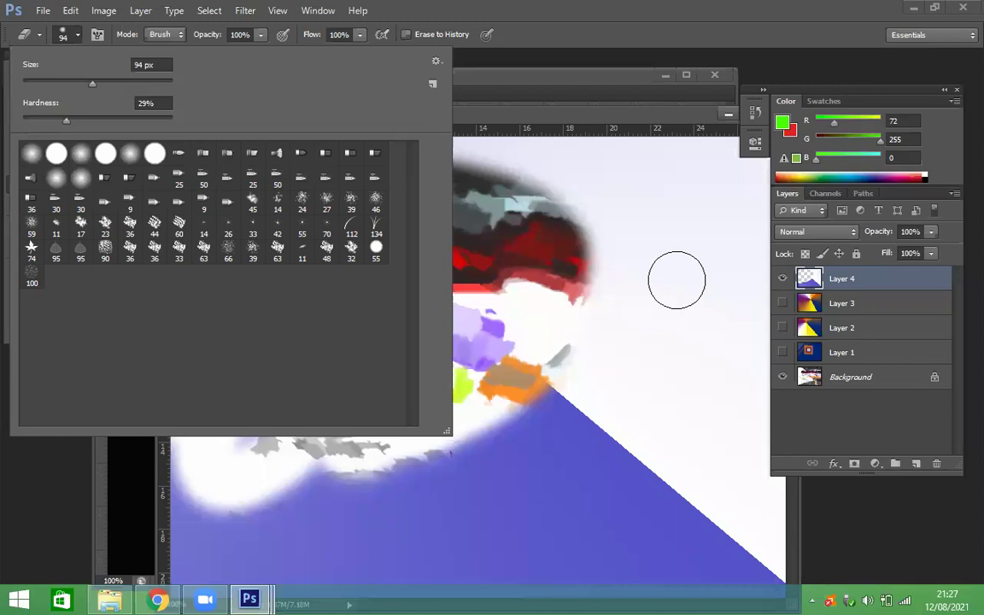
# Erase a hook-shaped stroke near the lower right and set eraser Hardness to 0%.
pyautogui.click(677, 281)
pyautogui.moveTo(483, 504); pyautogui.dragTo(613, 458)
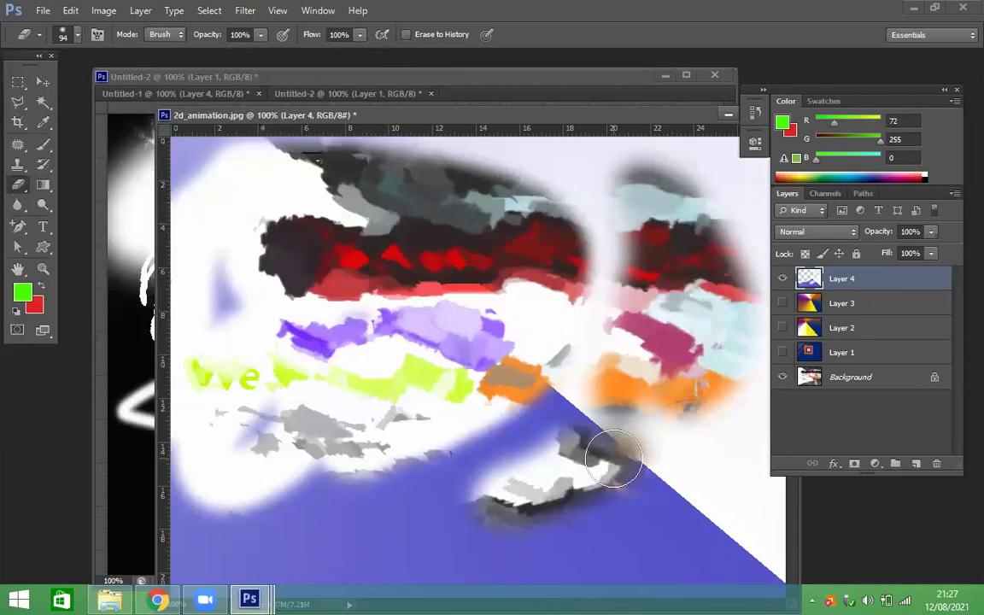
pyautogui.moveTo(613, 459); pyautogui.dragTo(551, 410)
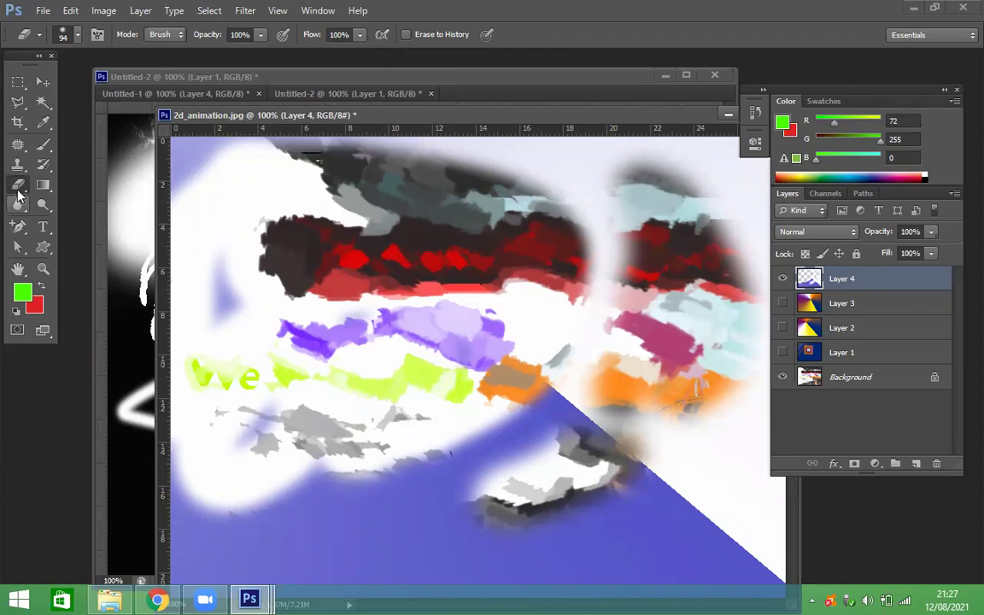
pyautogui.click(78, 34)
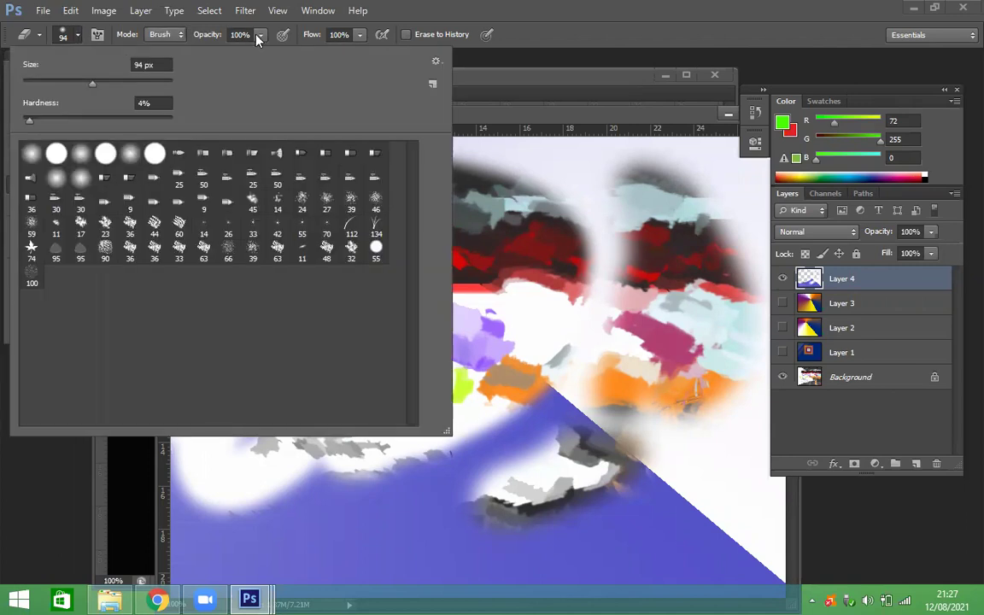
pyautogui.click(76, 179)
pyautogui.click(790, 398)
# Duplicate the Background into a Background copy layer and hide Layer 4 and the original Background.
pyautogui.click(820, 386)
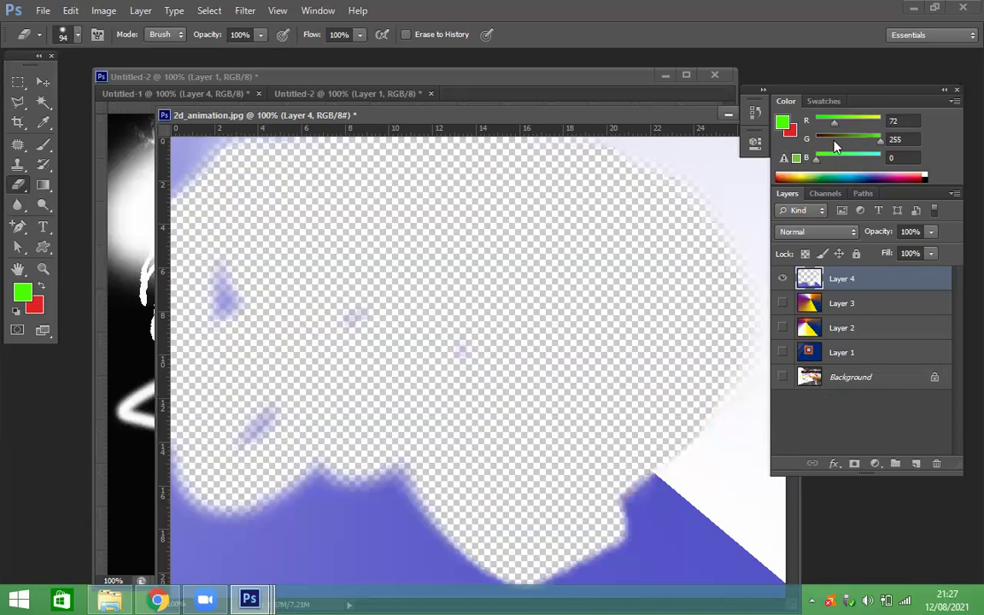
pyautogui.rightClick(820, 386)
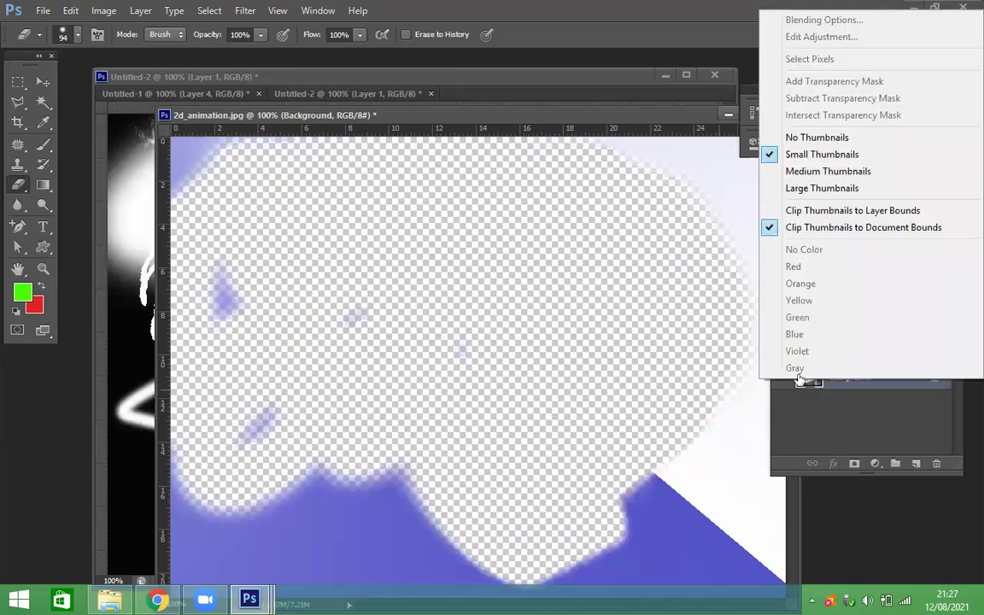
pyautogui.click(860, 401)
pyautogui.rightClick(848, 380)
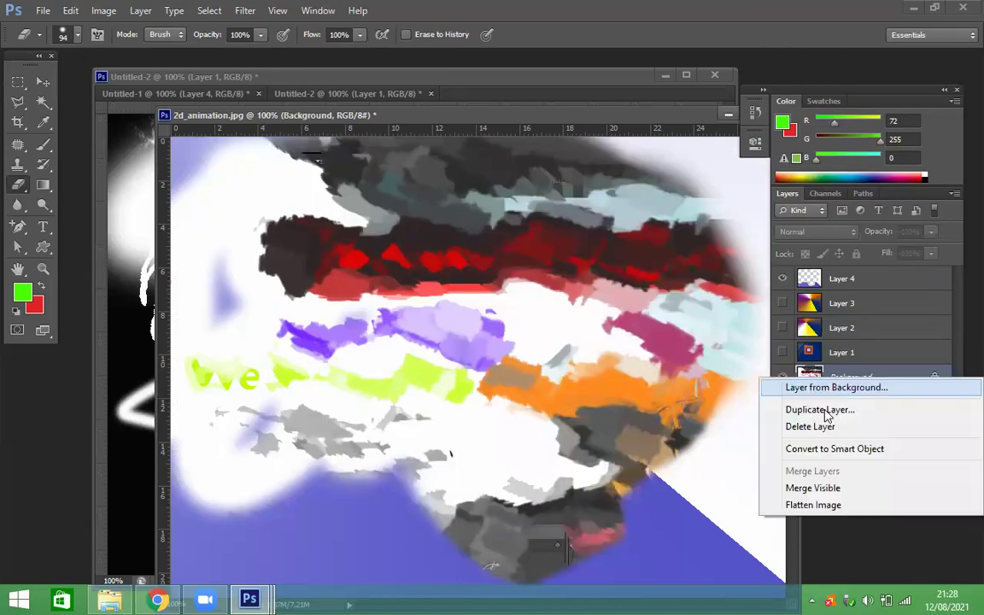
pyautogui.click(825, 411)
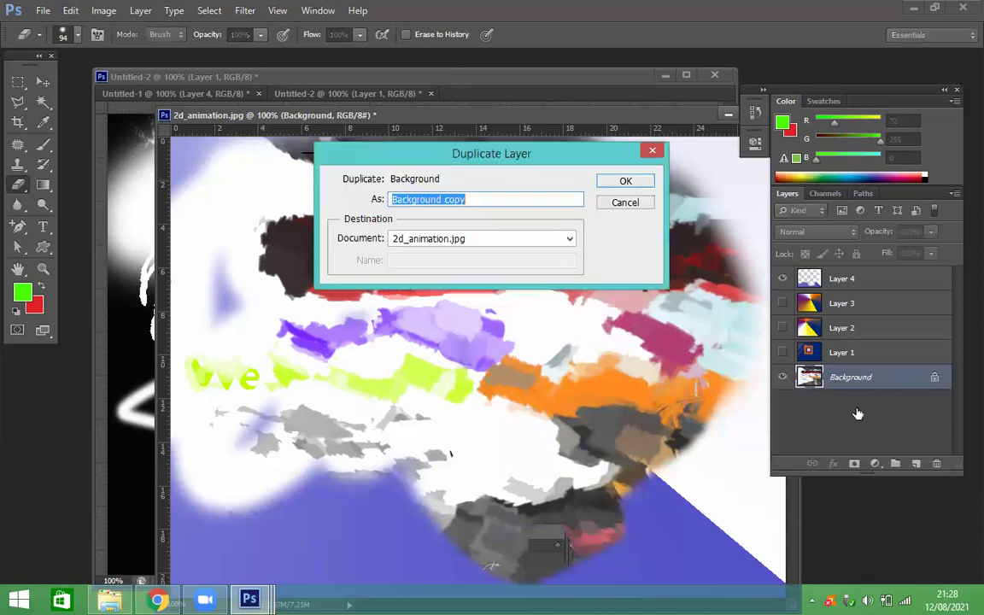
pyautogui.press('Return')
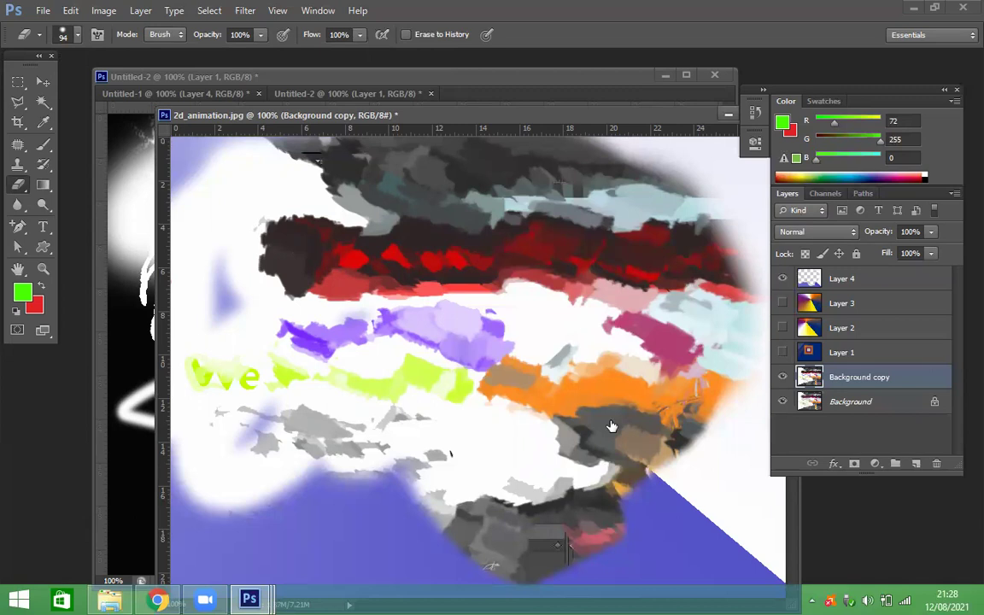
pyautogui.click(782, 279)
# Check the eraser brush settings and switch to the Background Eraser Tool.
pyautogui.click(74, 39)
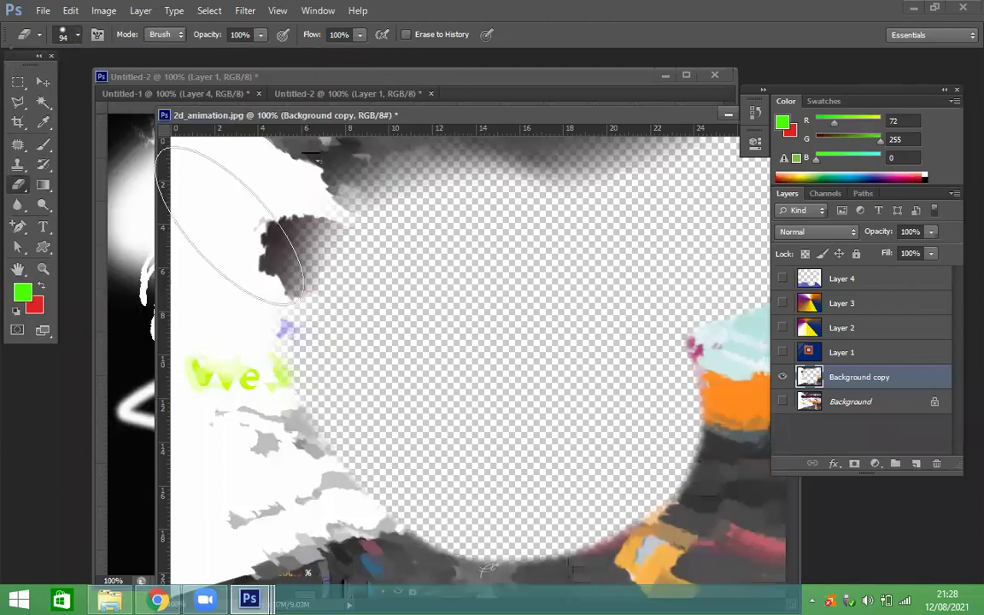
pyautogui.rightClick(19, 185)
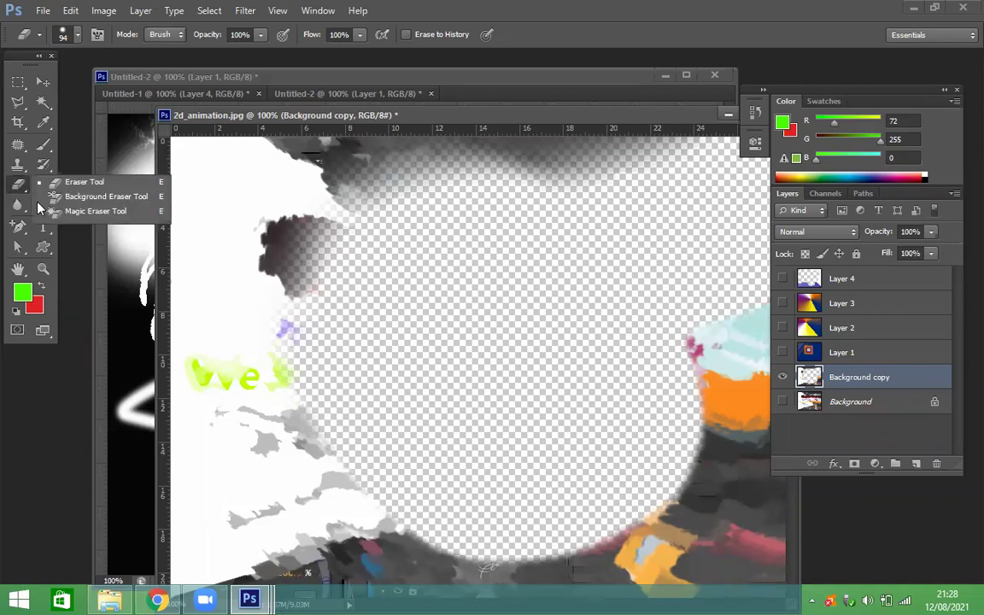
pyautogui.click(90, 198)
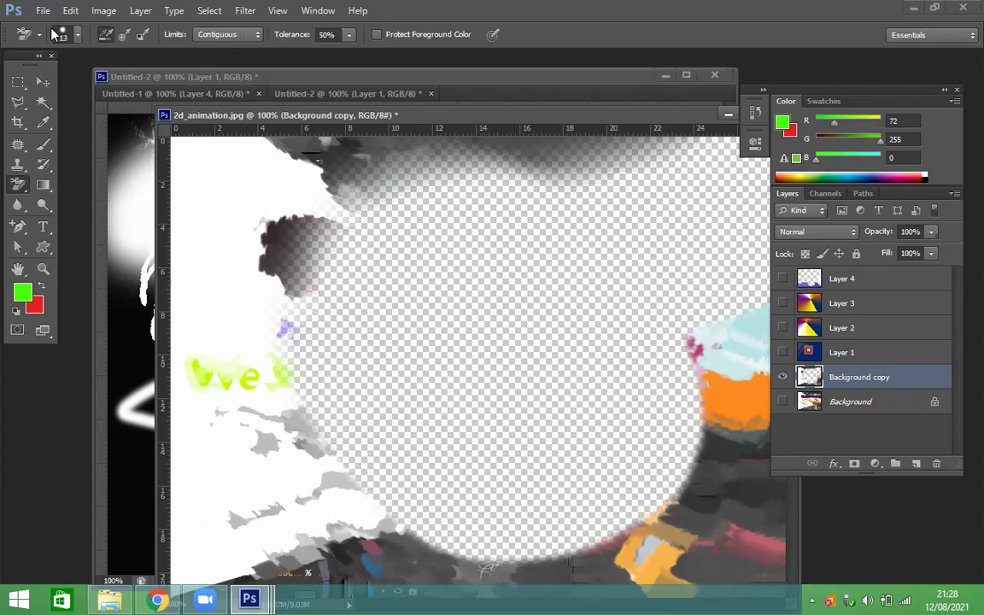
# Create a new 800 × 600 document, Untitled-3, with White background contents.
pyautogui.hotkey('alt', 'f')
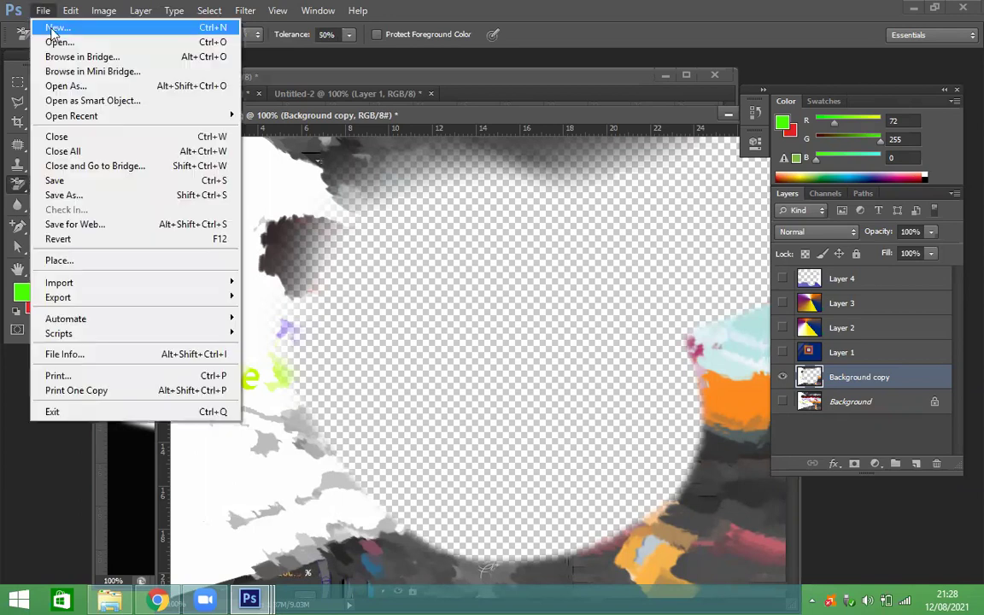
pyautogui.press('Return')
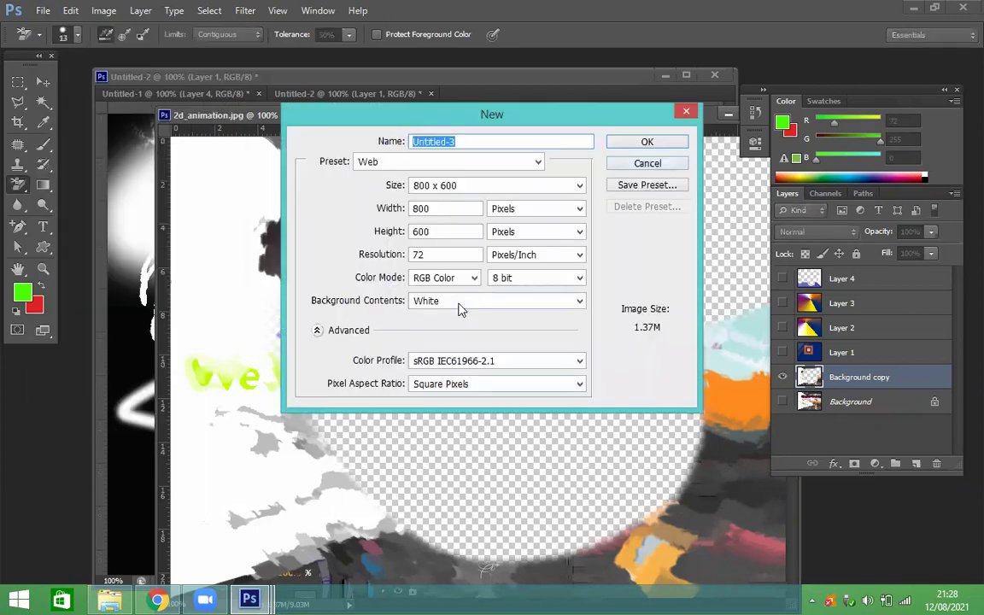
pyautogui.click(459, 304)
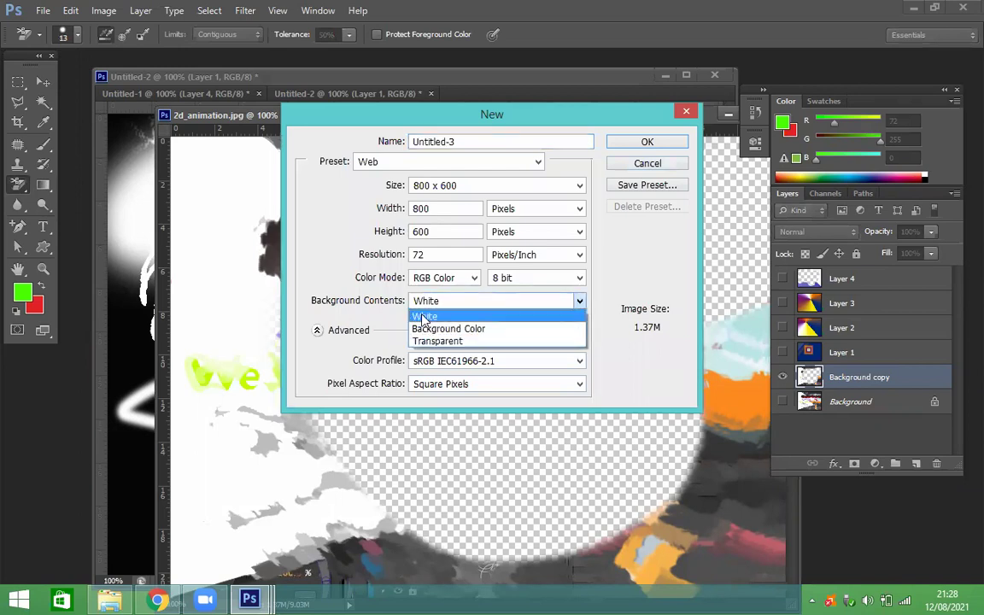
pyautogui.click(634, 159)
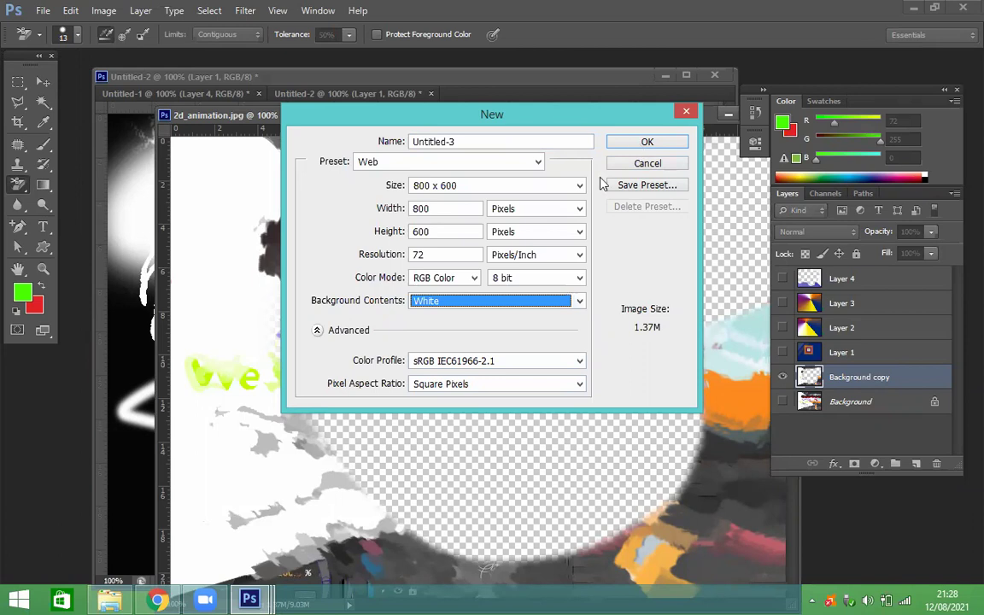
pyautogui.press('Return')
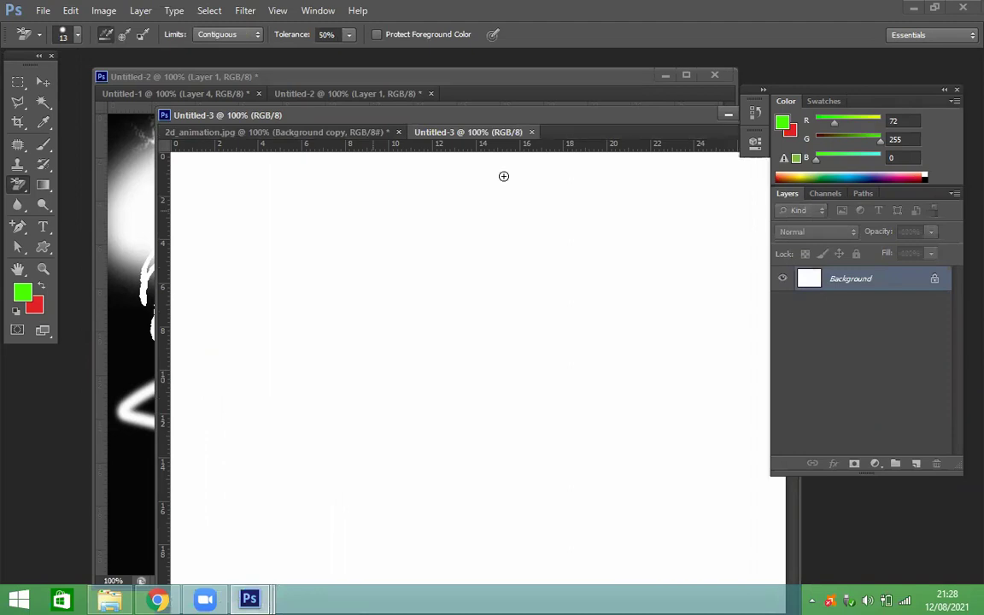
# Erase a long stroke across Untitled-3 and enlarge the Background Eraser brush to 90 px.
pyautogui.moveTo(503, 176); pyautogui.dragTo(517, 294)
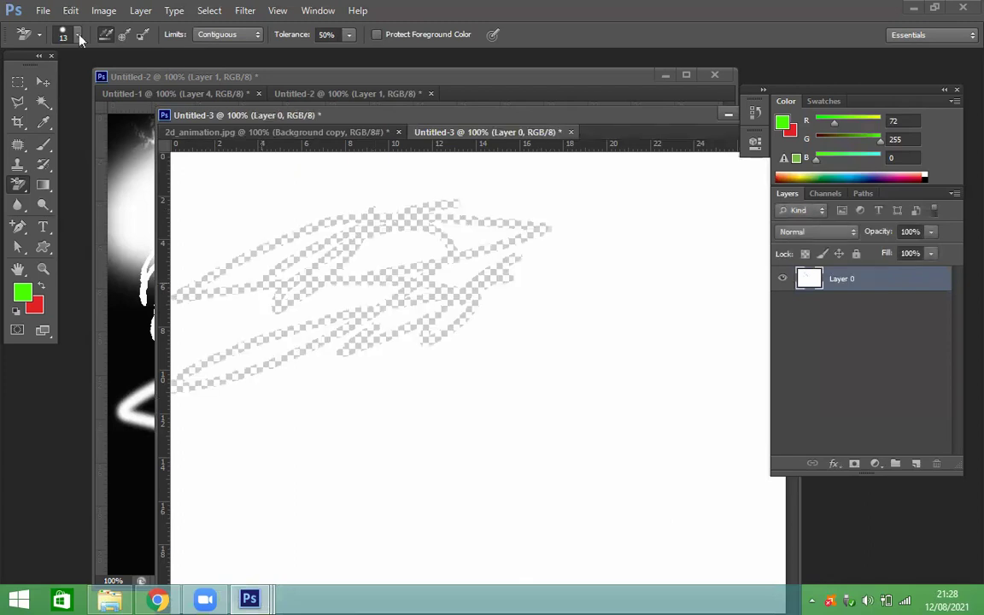
pyautogui.click(75, 35)
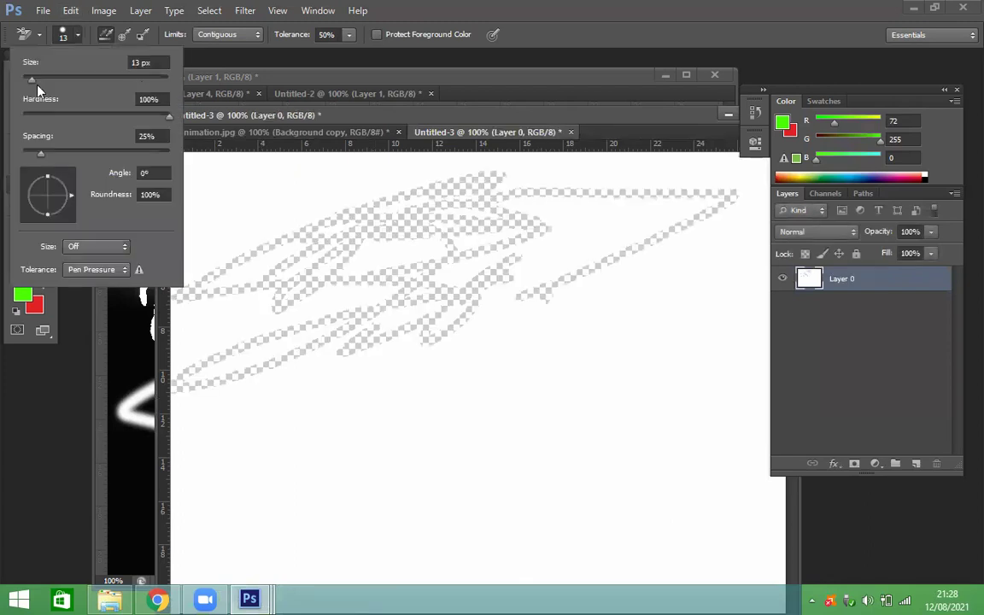
pyautogui.click(74, 78)
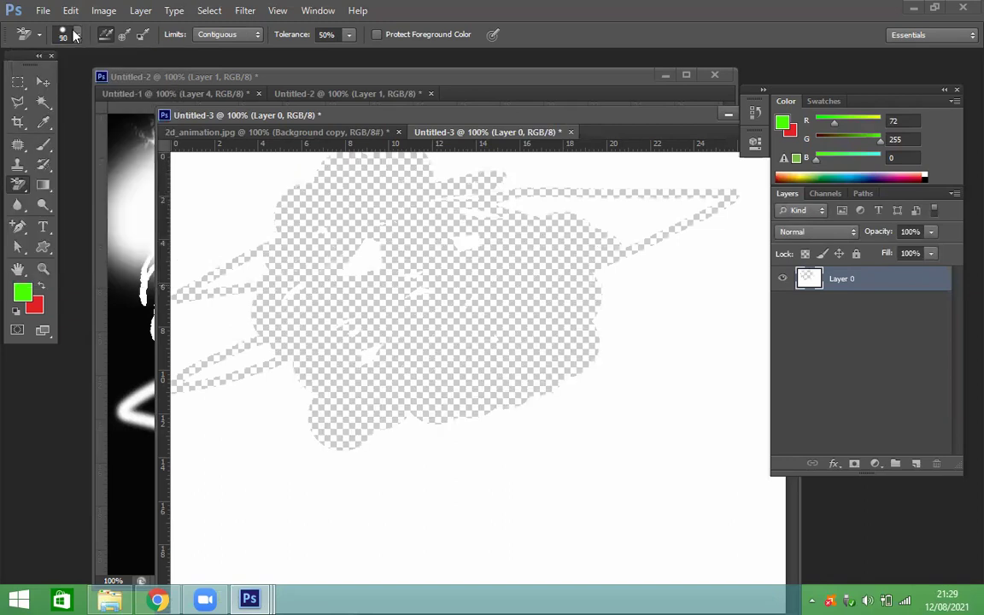
pyautogui.click(77, 34)
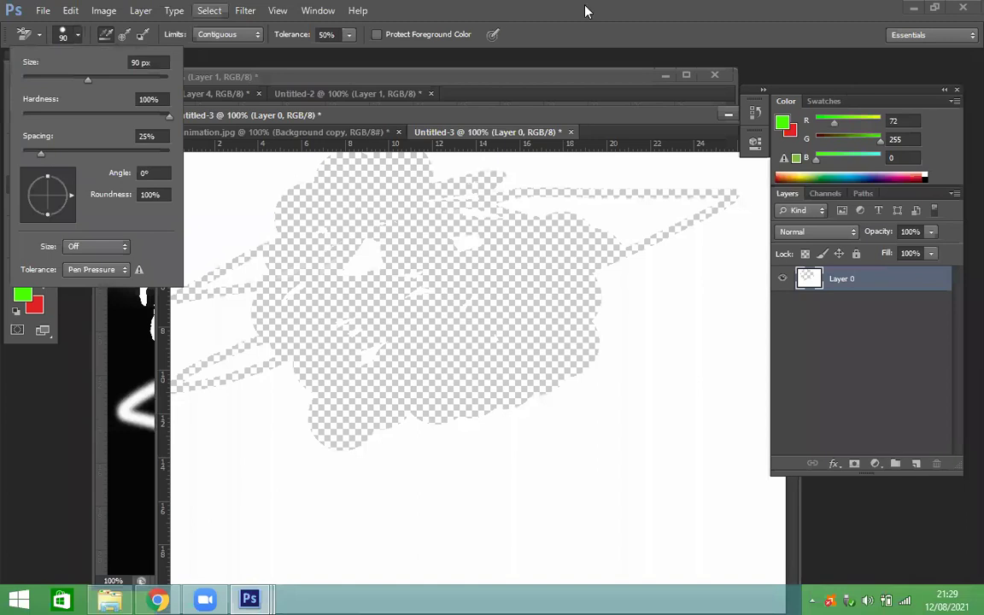
pyautogui.click(12, 263)
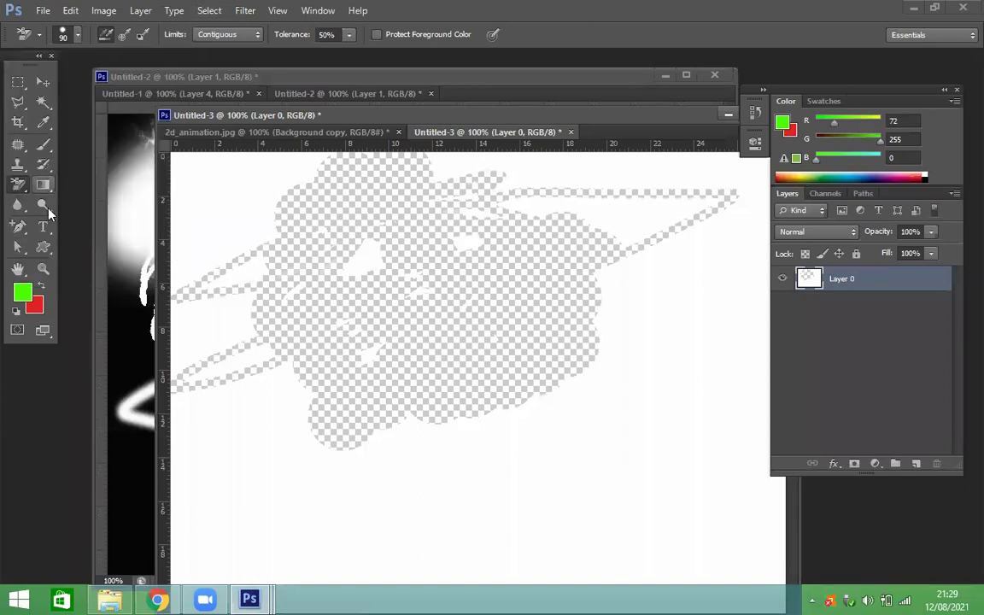
# Switch to the Magic Eraser and browse Local Disk (E:) in the Open dialog.
pyautogui.hotkey('shift', 'e')
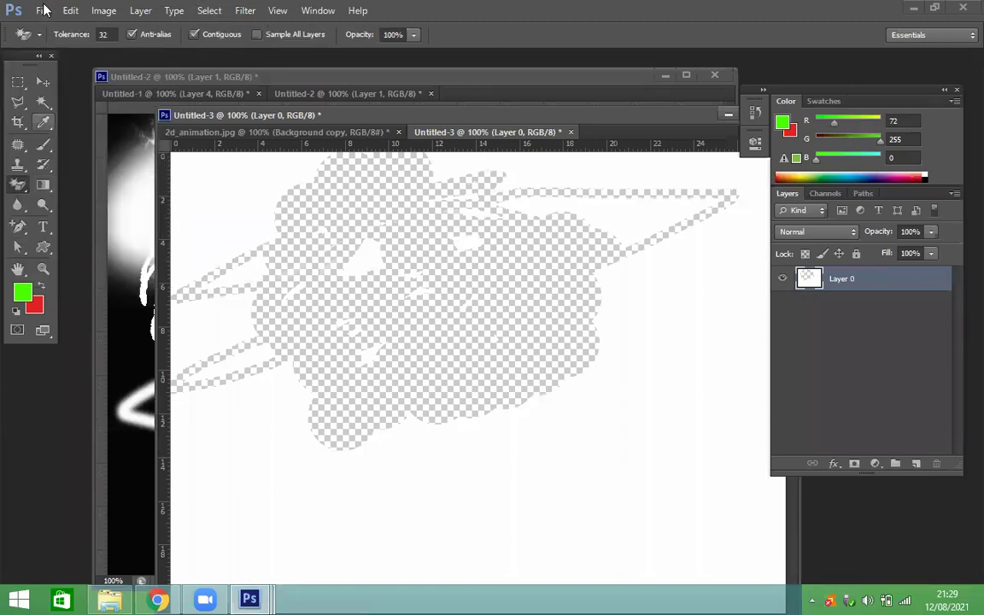
pyautogui.hotkey('alt', 'f')
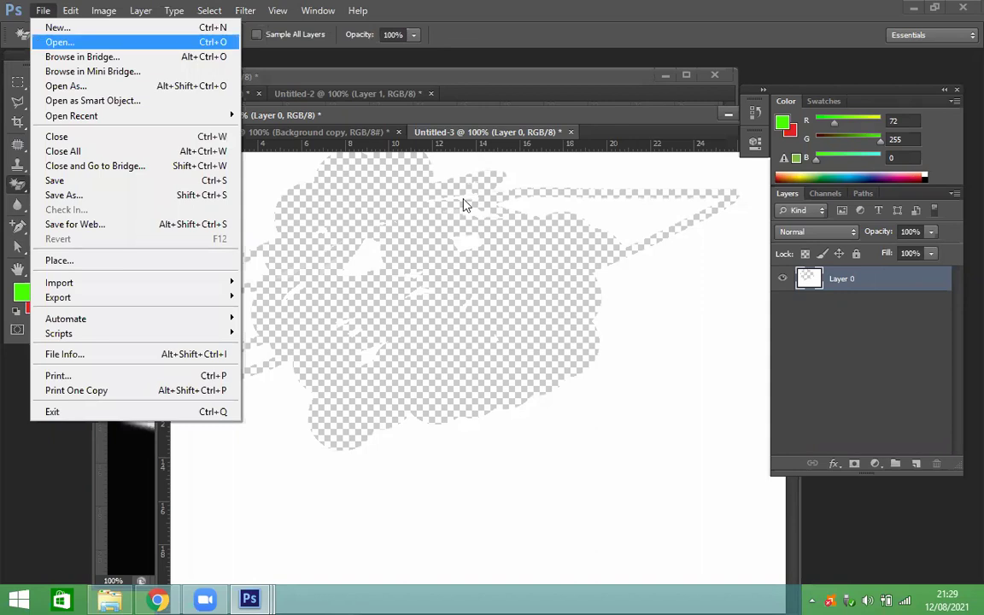
pyautogui.press('Return')
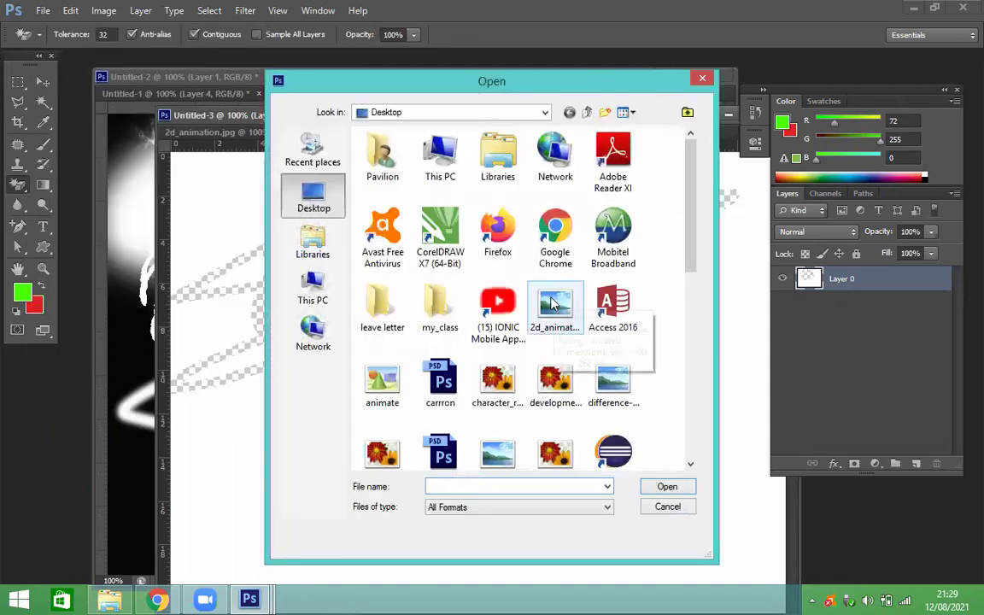
pyautogui.doubleClick(436, 158)
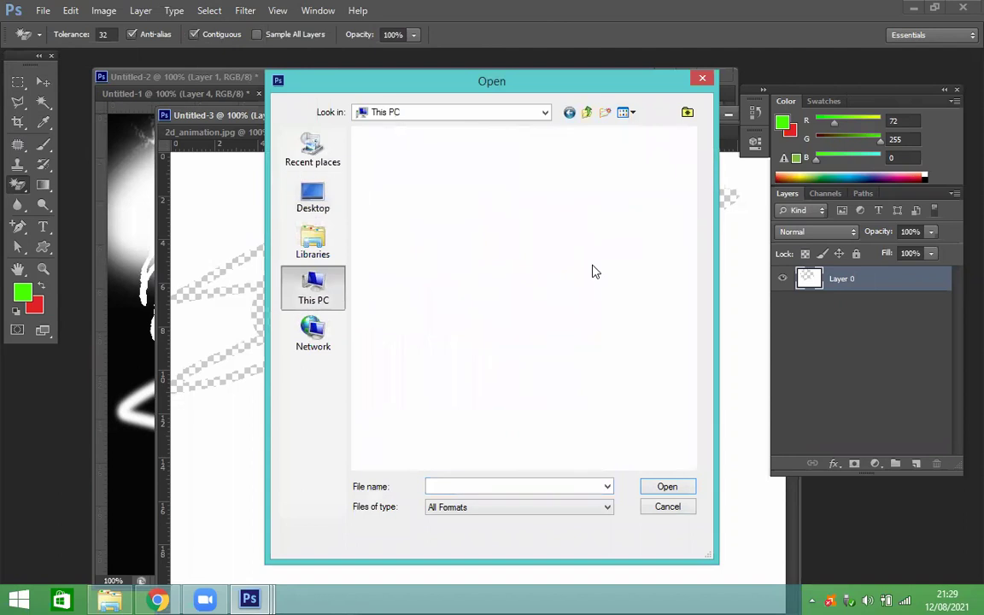
pyautogui.scroll(-3, 618, 175)
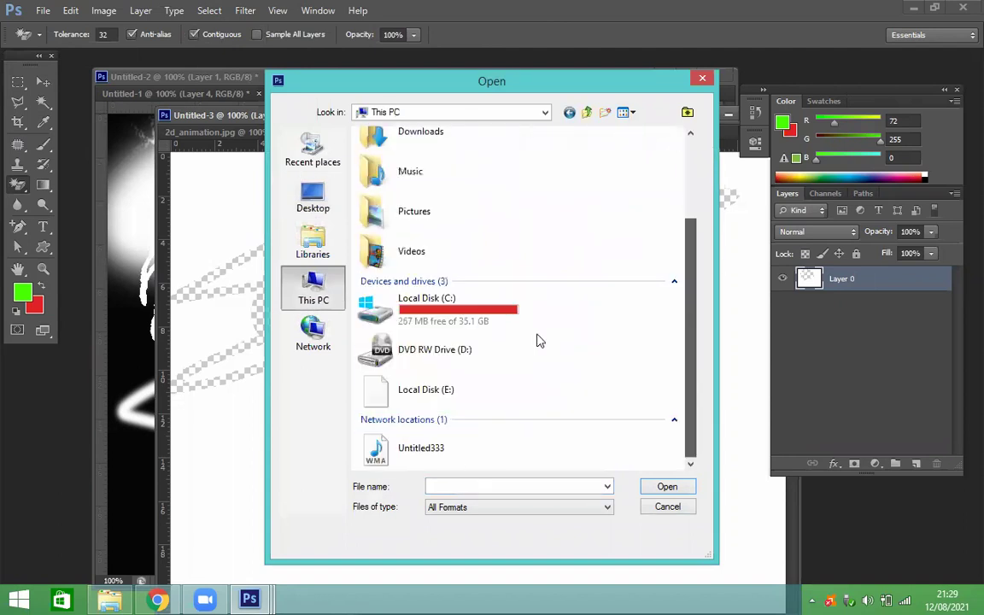
pyautogui.doubleClick(466, 391)
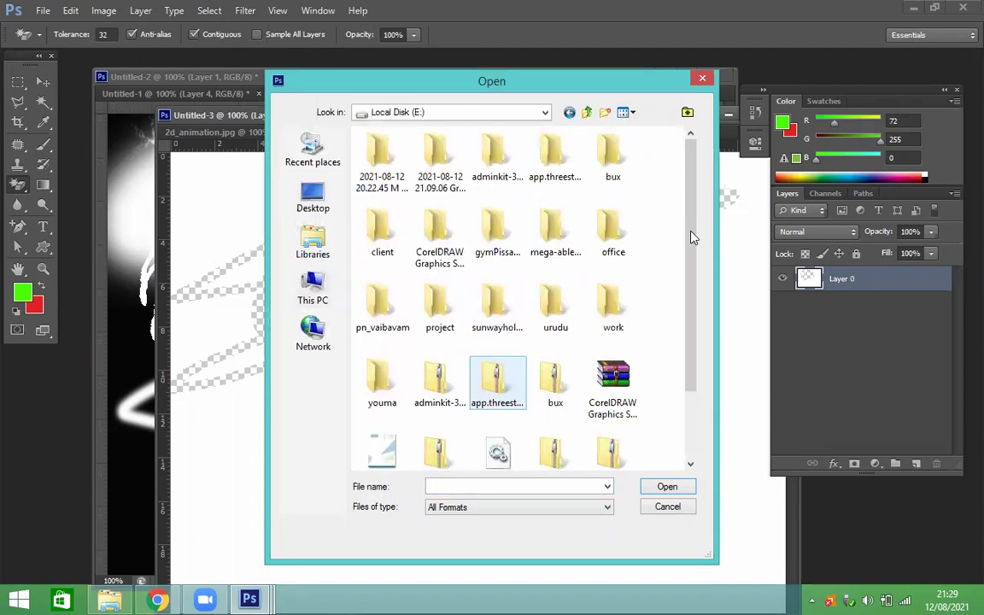
pyautogui.scroll(-3, 615, 246)
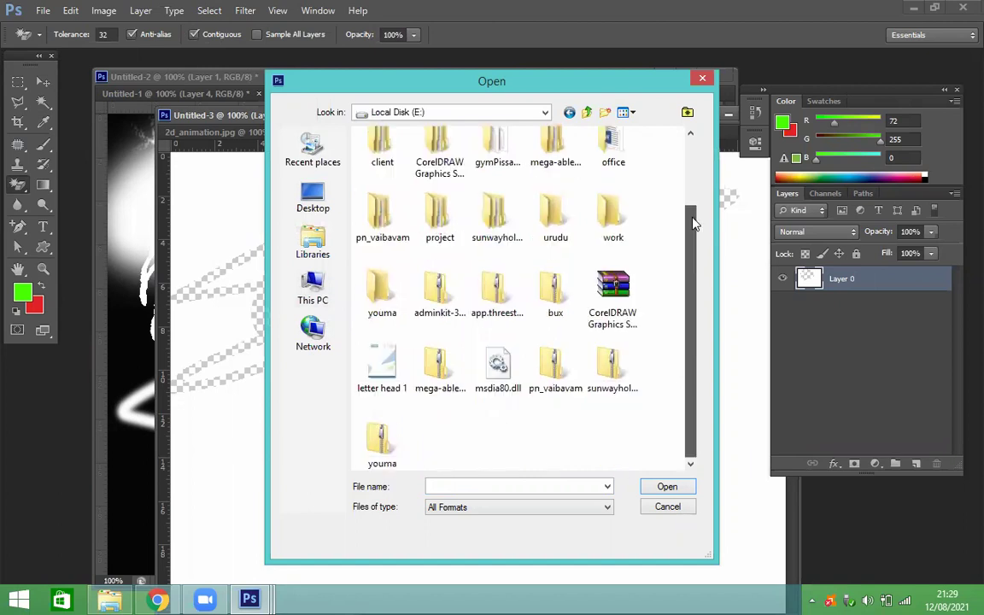
pyautogui.scroll(1, 615, 246)
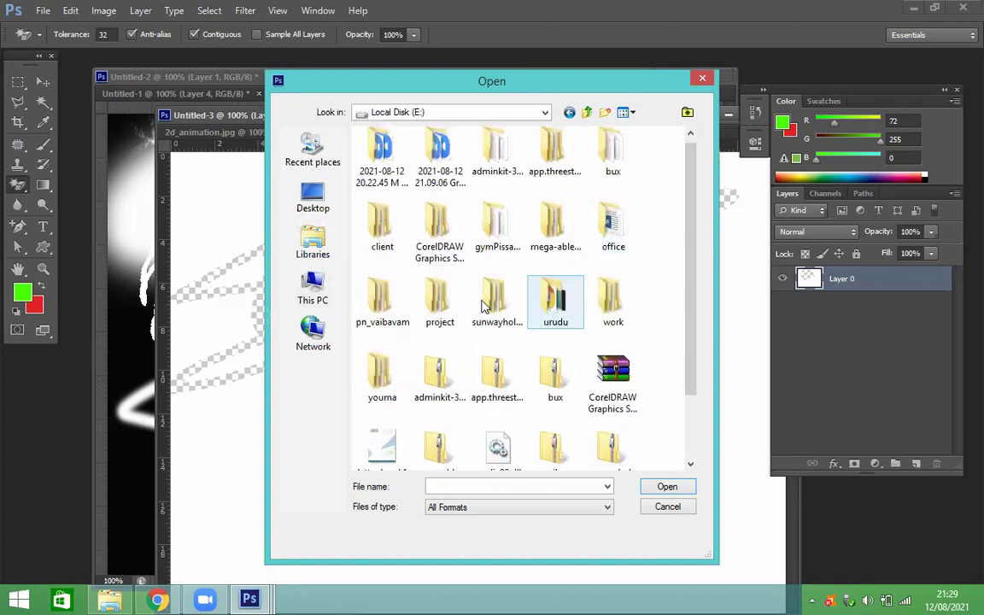
pyautogui.click(613, 375)
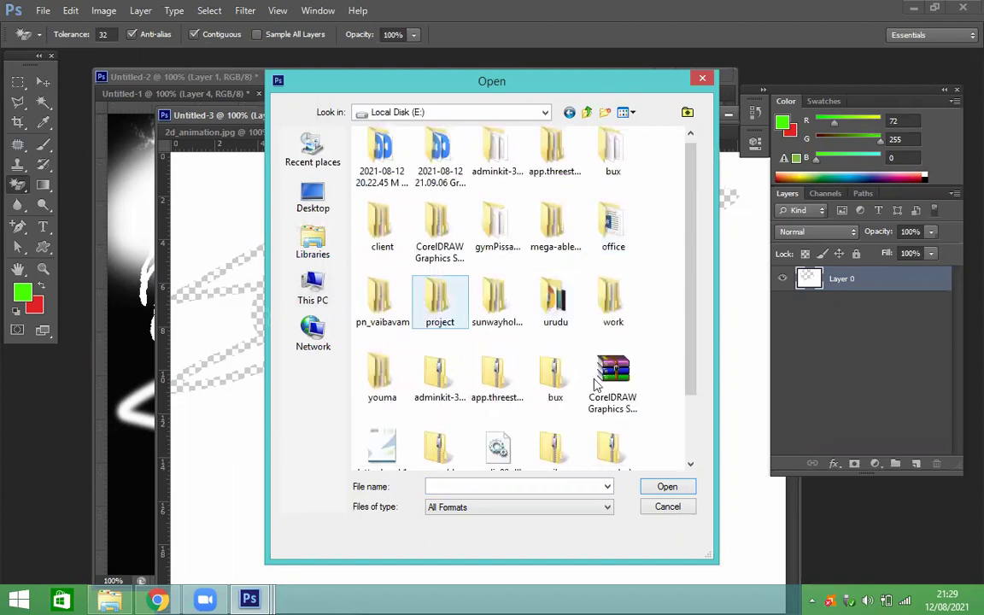
pyautogui.click(545, 308)
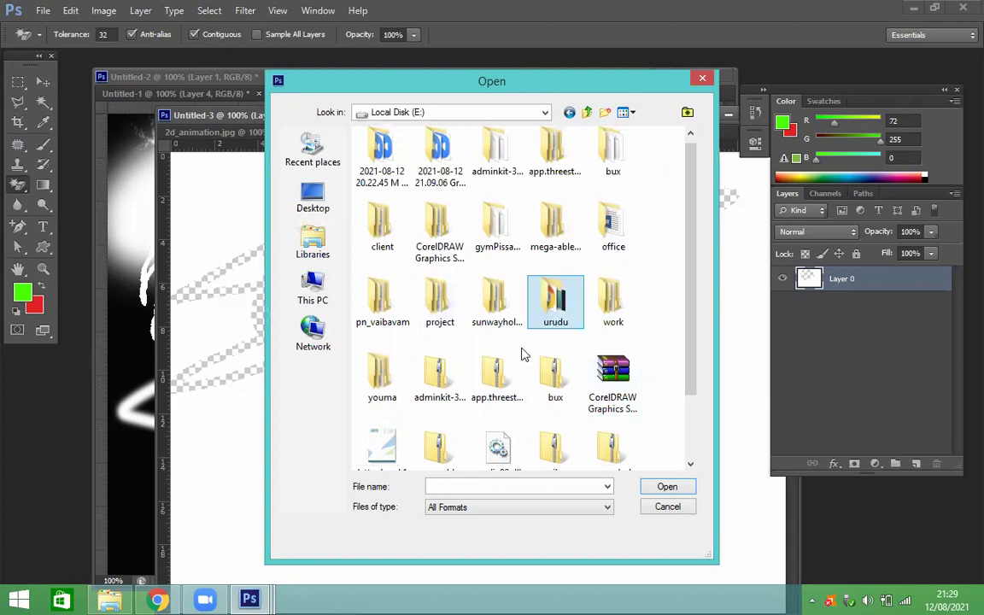
pyautogui.scroll(-1, 495, 363)
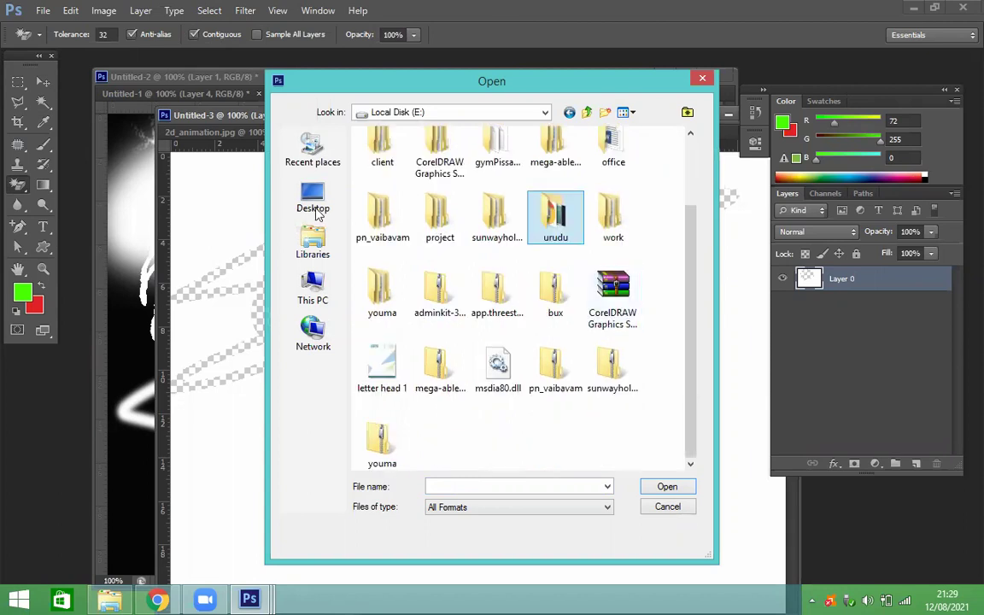
# Return to the Desktop folder and scroll its file list to the bottom.
pyautogui.click(312, 199)
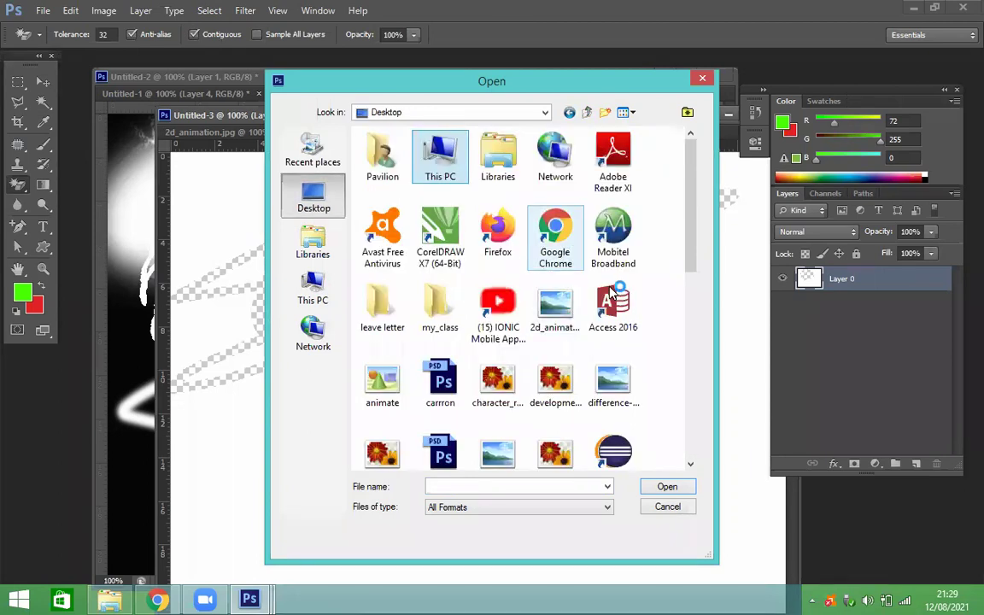
pyautogui.scroll(-1, 555, 320)
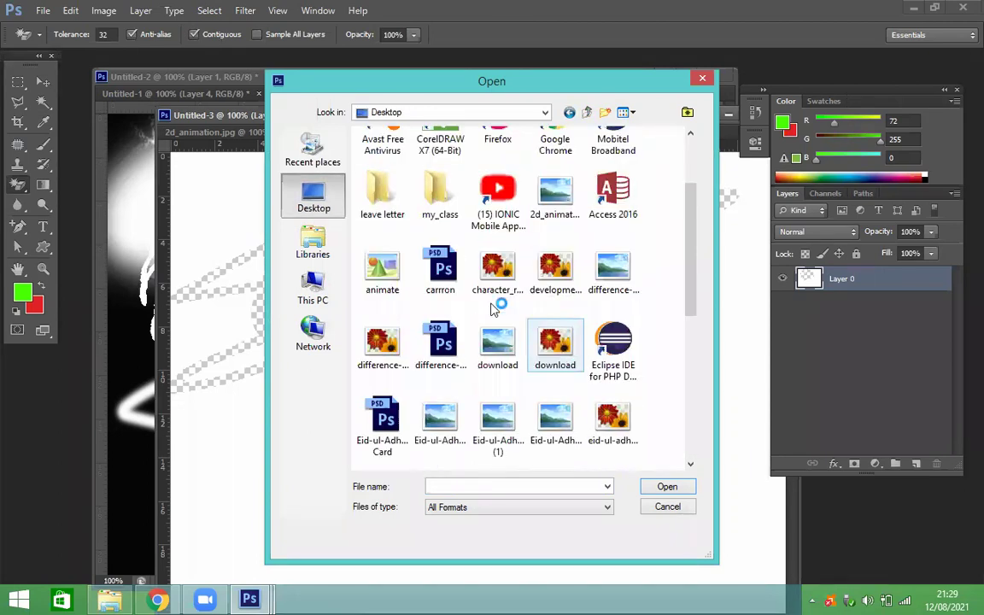
pyautogui.scroll(1, 519, 293)
pyautogui.scroll(-5, 486, 324)
pyautogui.scroll(4, 460, 292)
pyautogui.scroll(-3, 469, 274)
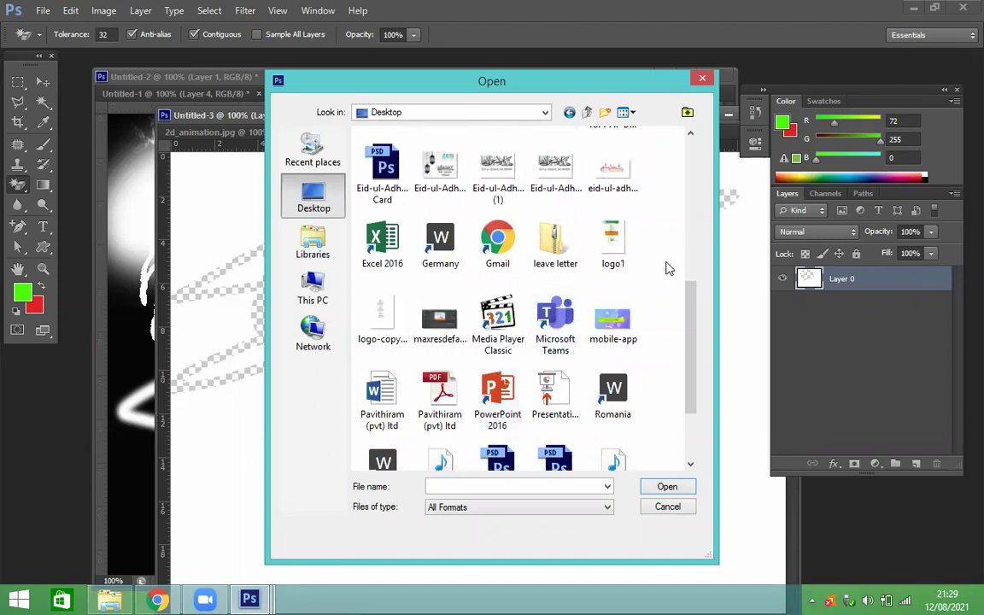
pyautogui.scroll(2, 669, 268)
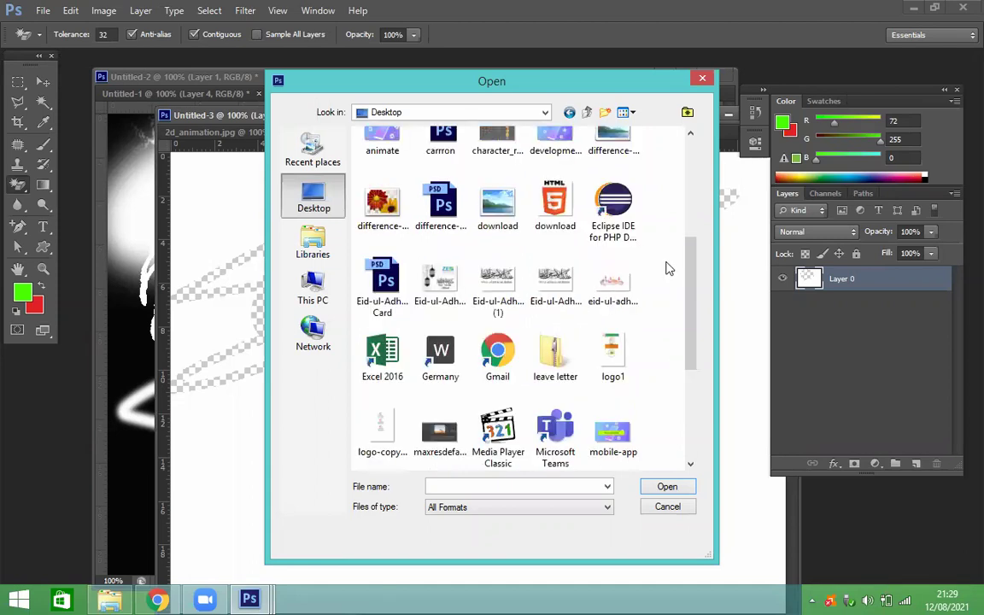
pyautogui.scroll(2, 666, 266)
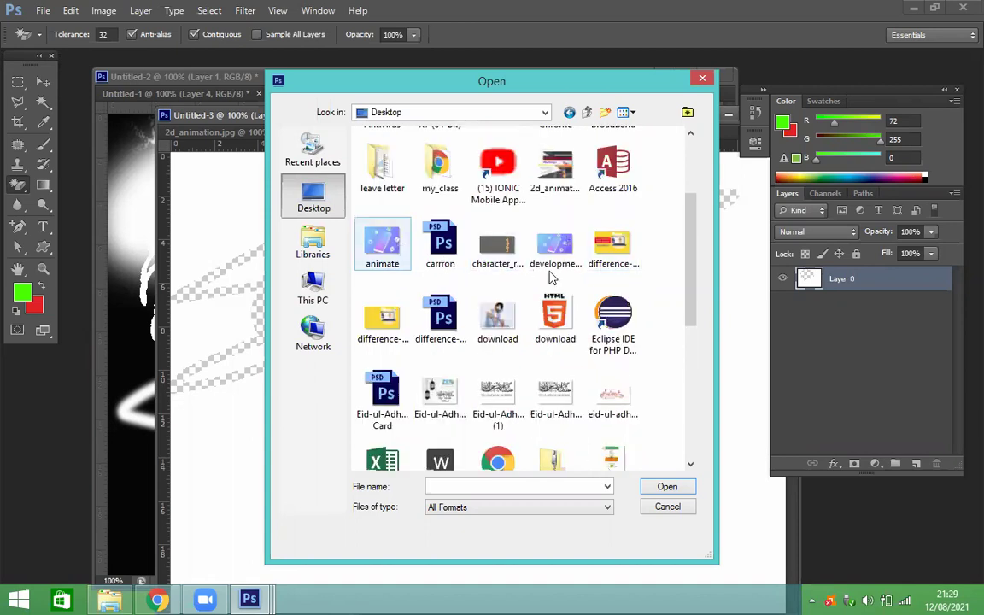
pyautogui.scroll(-3, 628, 327)
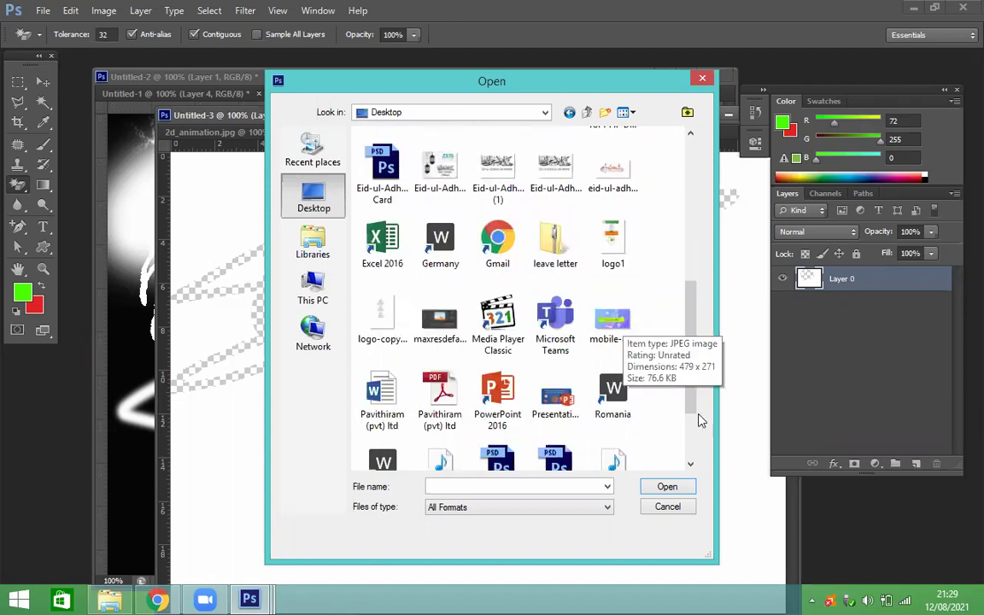
pyautogui.scroll(-2, 680, 363)
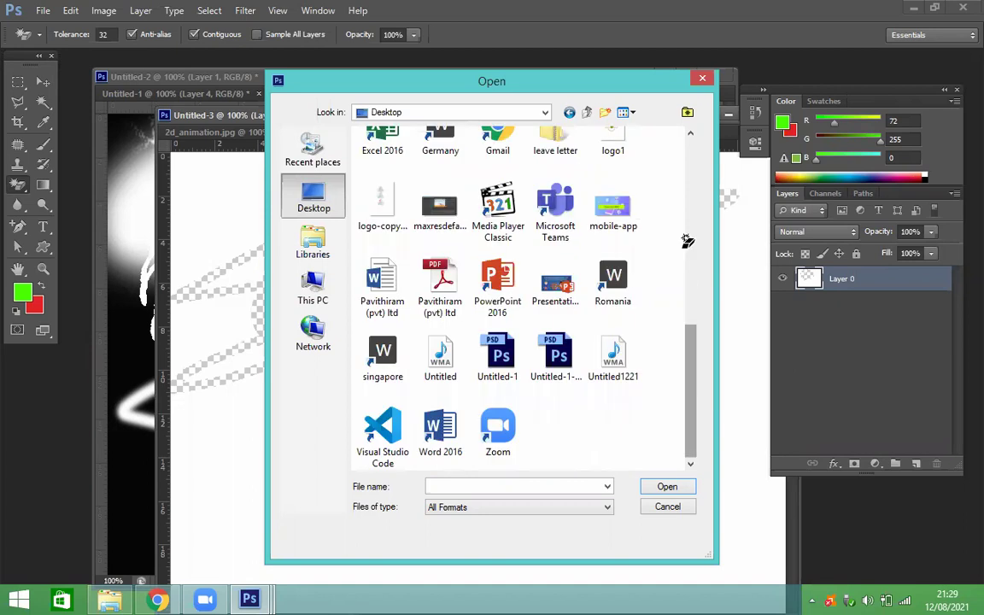
# Test a Magic Eraser click on the banner's light blue, revert with F12, then pick the Eyedropper.
pyautogui.press('Escape')
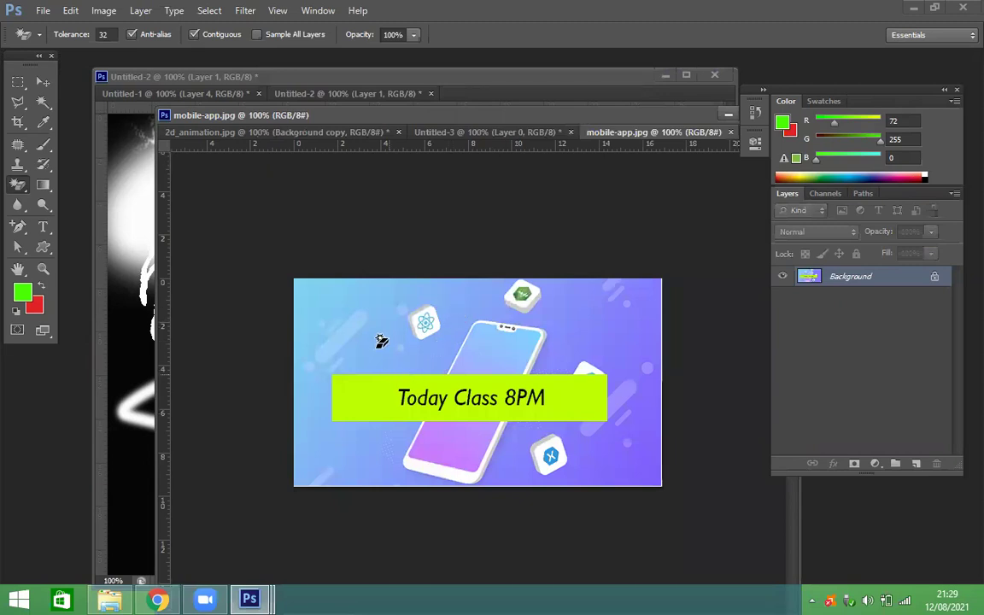
pyautogui.click(493, 350)
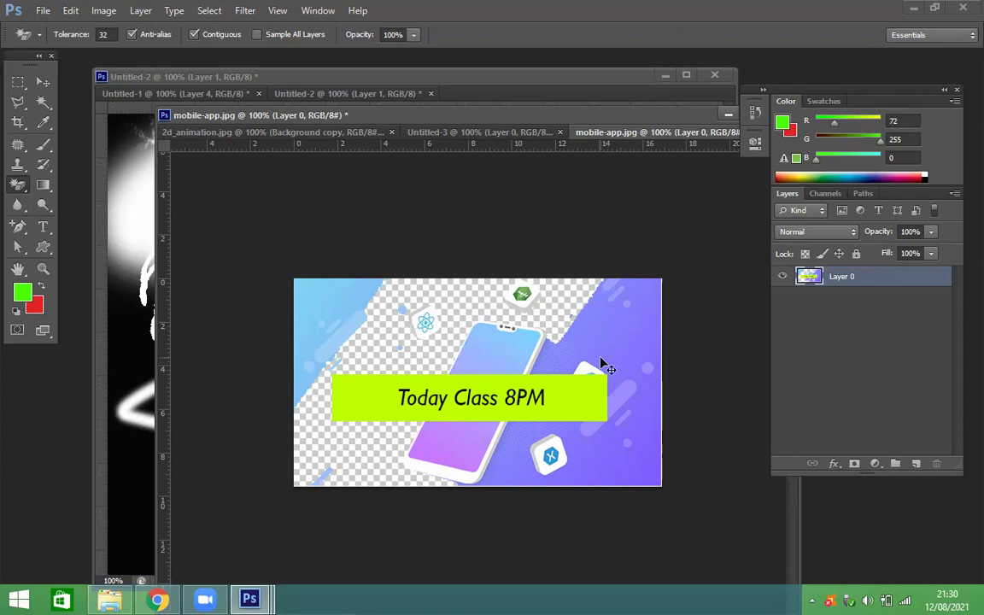
pyautogui.press('F12')
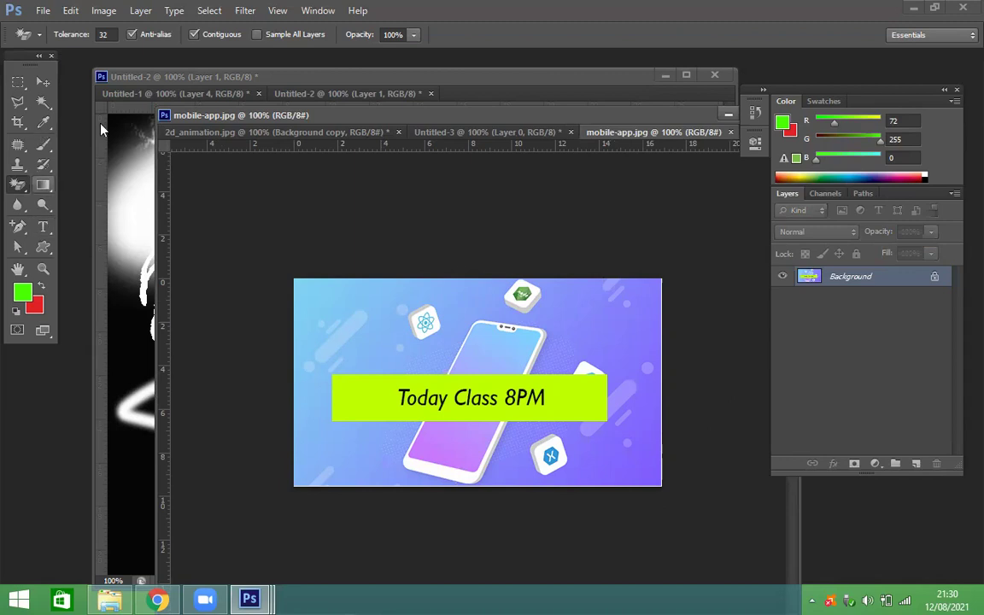
pyautogui.click(43, 123)
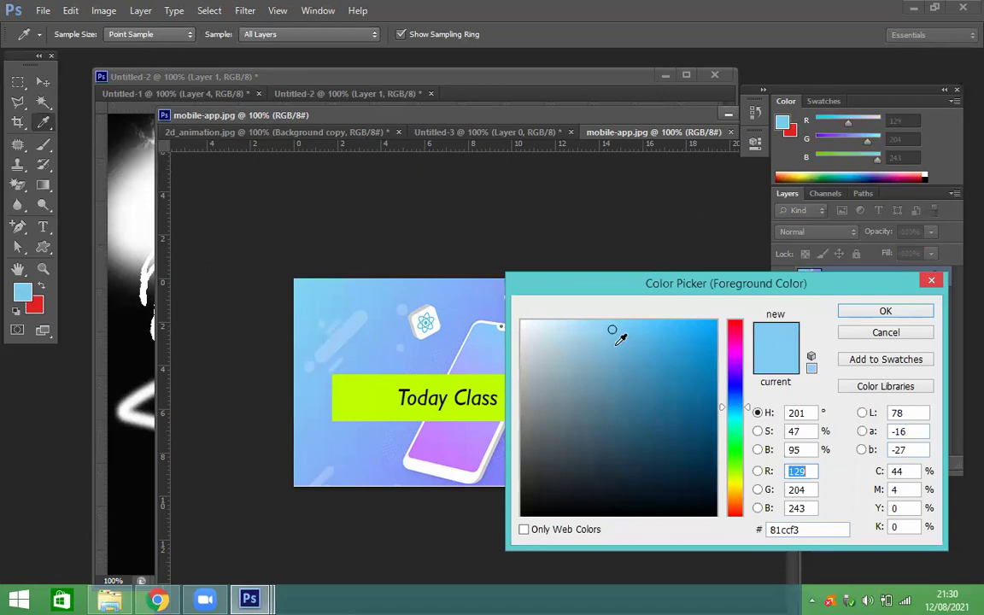
# Sample the banner's violet #827bff as foreground, try two blue samples, then cancel the Color Picker.
pyautogui.press('Return')
pyautogui.click(640, 436)
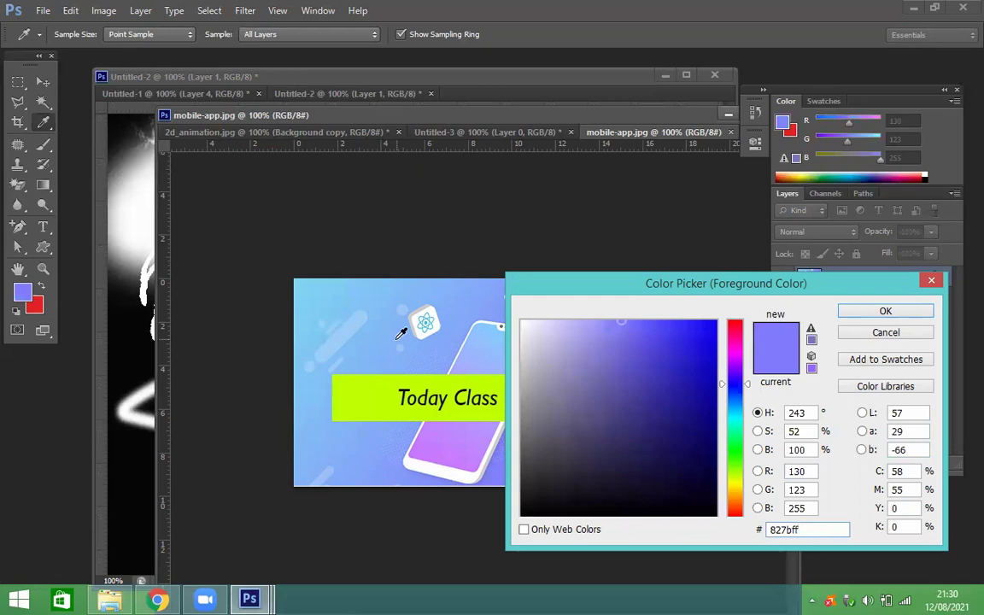
pyautogui.click(330, 306)
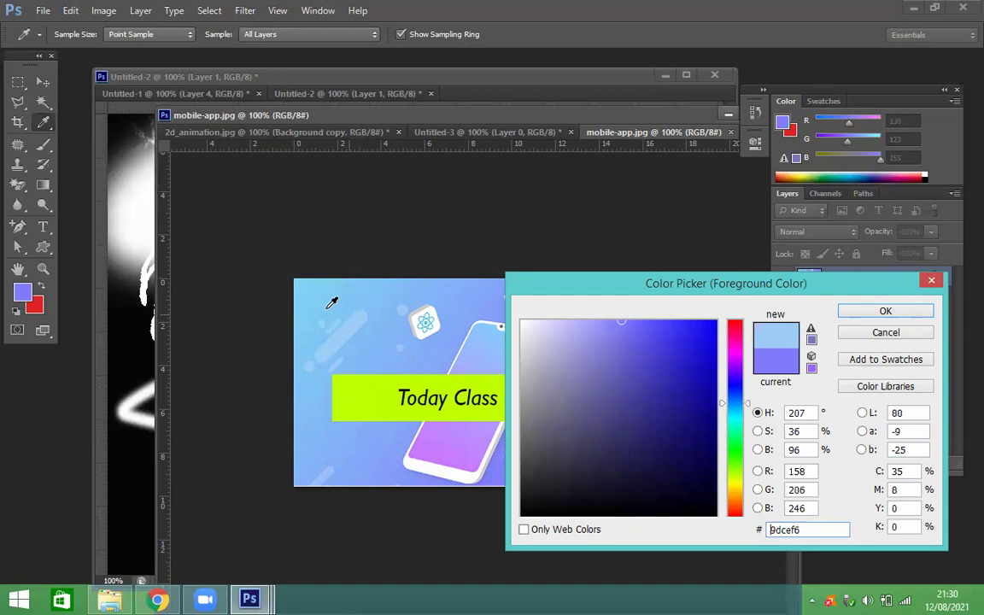
pyautogui.click(760, 318)
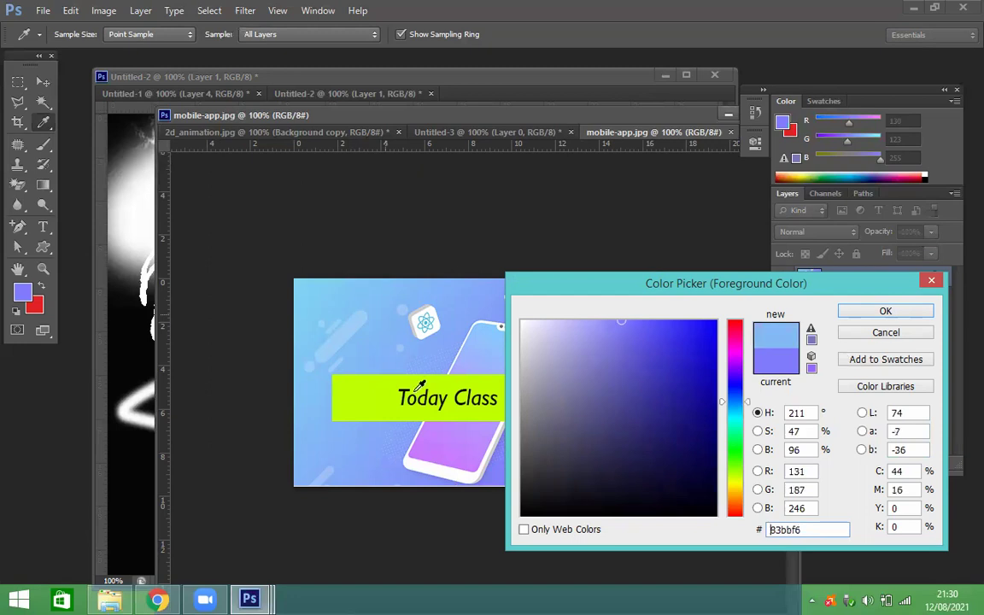
pyautogui.press('Escape')
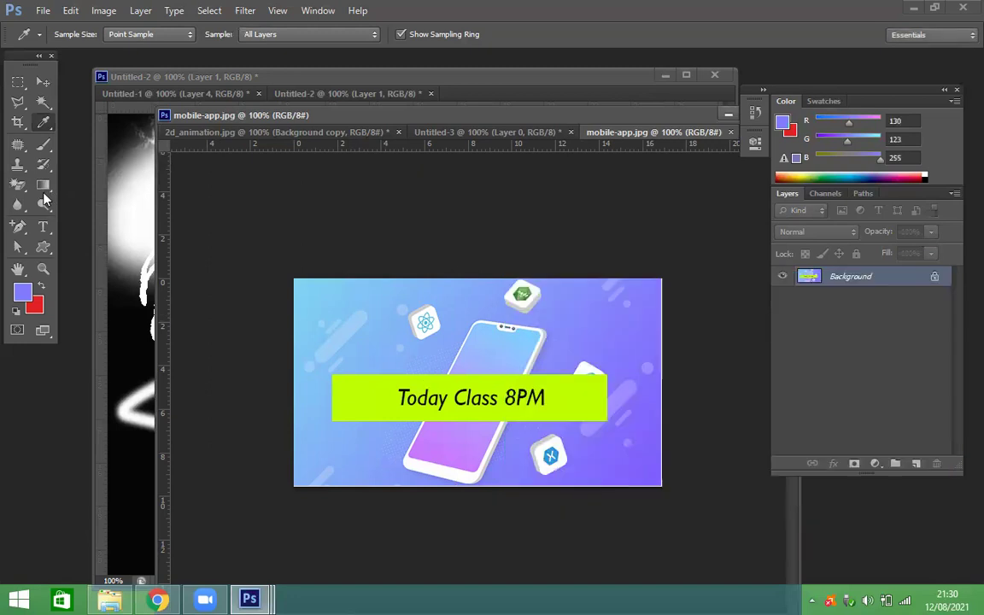
# Select the Magic Eraser, undo an erase above the phone, and erase around the top green icon.
pyautogui.moveTo(19, 183); pyautogui.dragTo(64, 213)
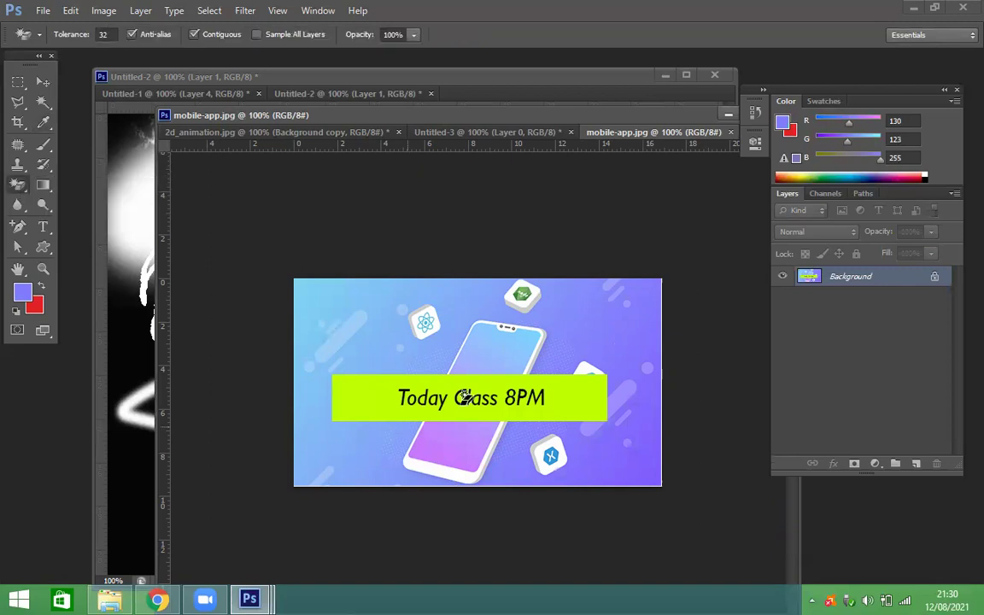
pyautogui.click(513, 300)
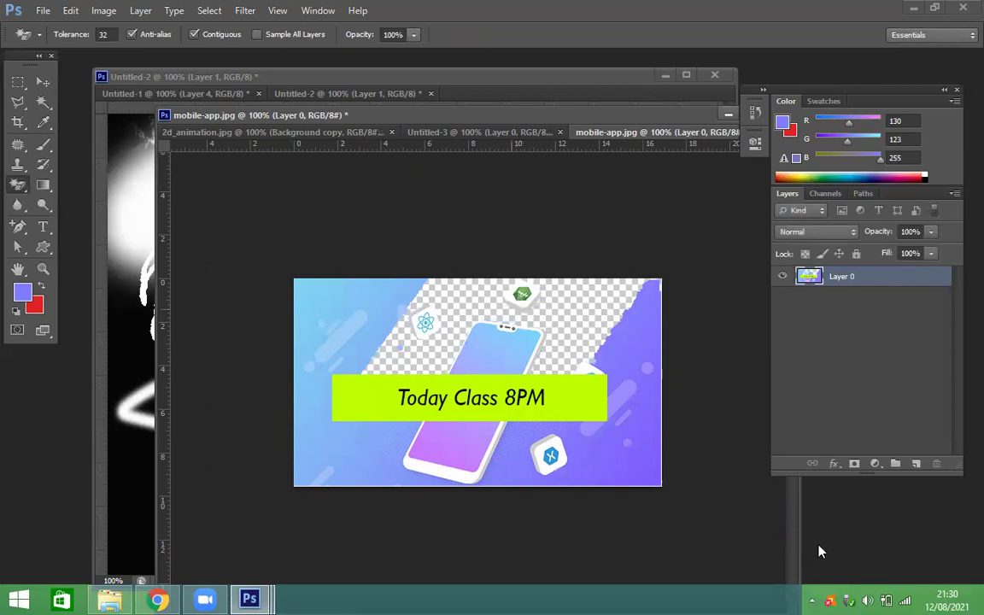
pyautogui.hotkey('ctrl', 'z')
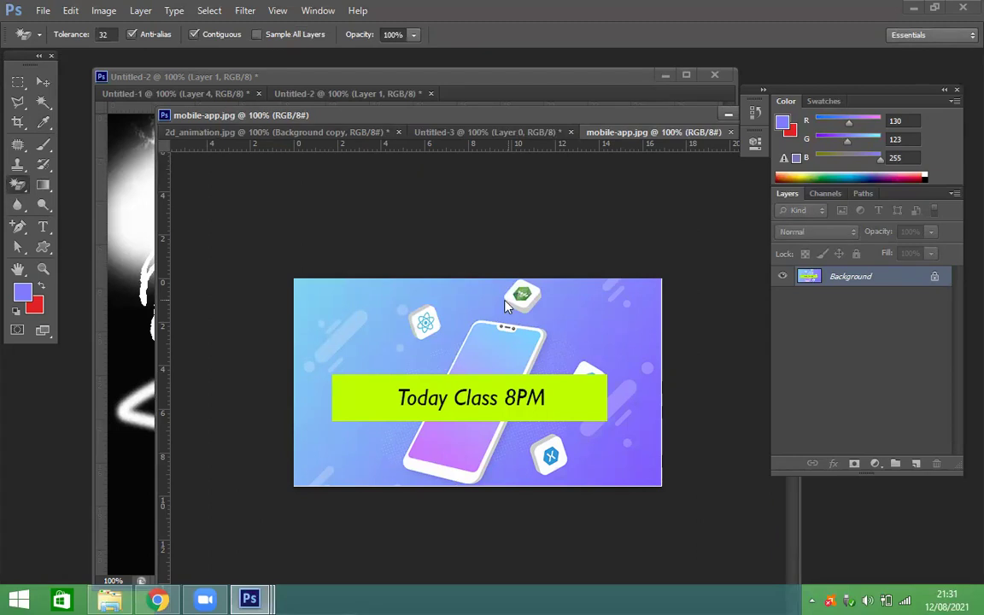
pyautogui.click(594, 318)
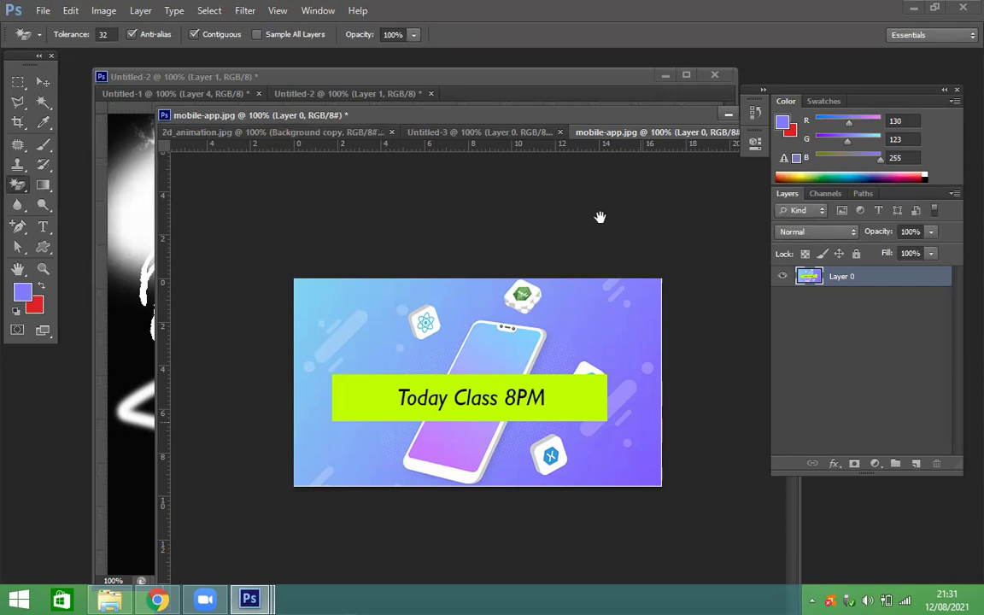
# Zoom to 400% on the phone top and erase the phone screen to transparency.
pyautogui.hotkey('ctrl', '+')
pyautogui.hotkey('ctrl', '+')
pyautogui.hotkey('ctrl', '+')
pyautogui.moveTo(551, 276); pyautogui.dragTo(520, 300)
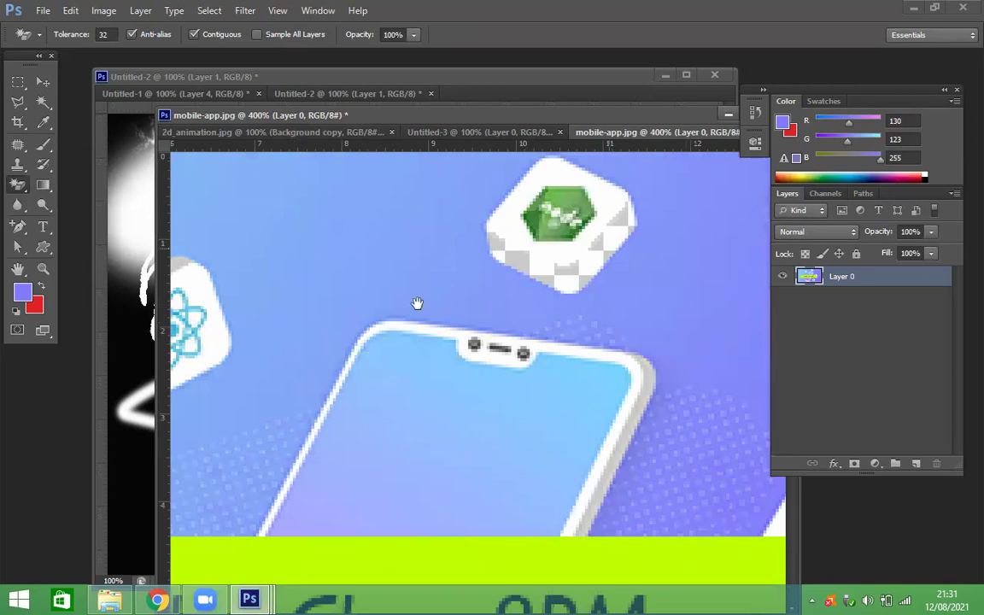
pyautogui.hscroll(-2, 361, 296)
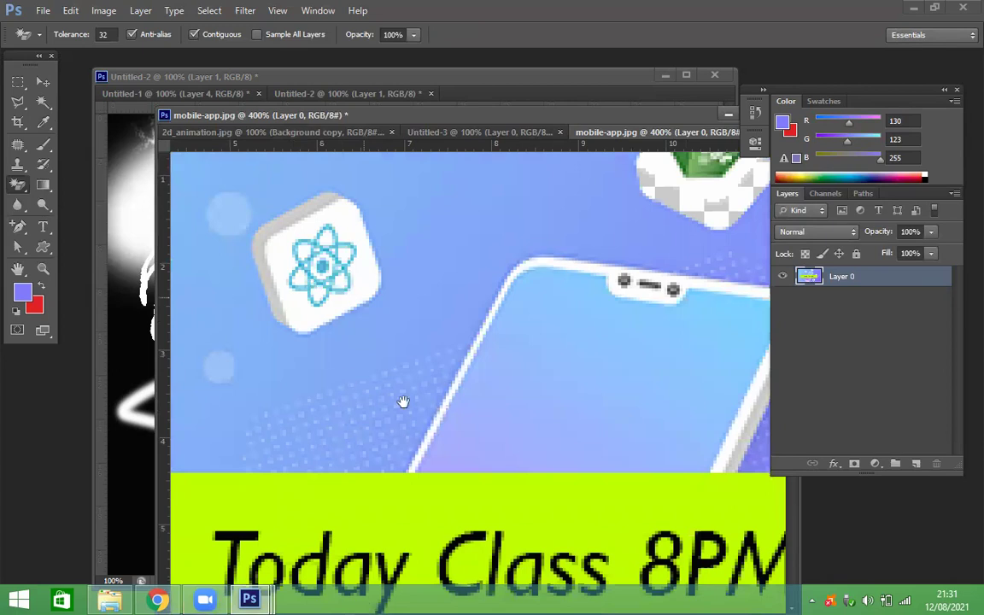
pyautogui.scroll(-3, 462, 281)
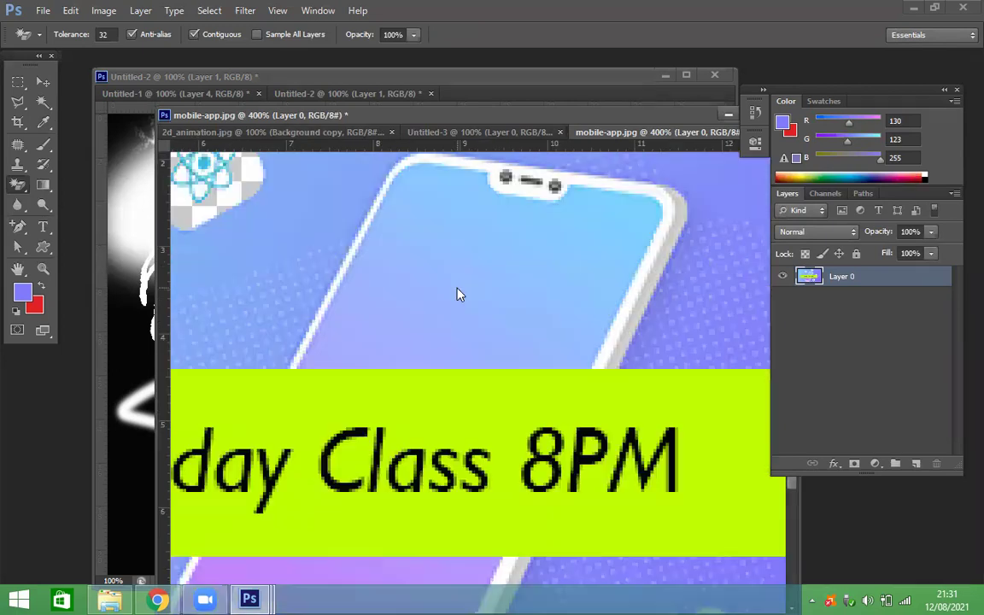
pyautogui.click(457, 295)
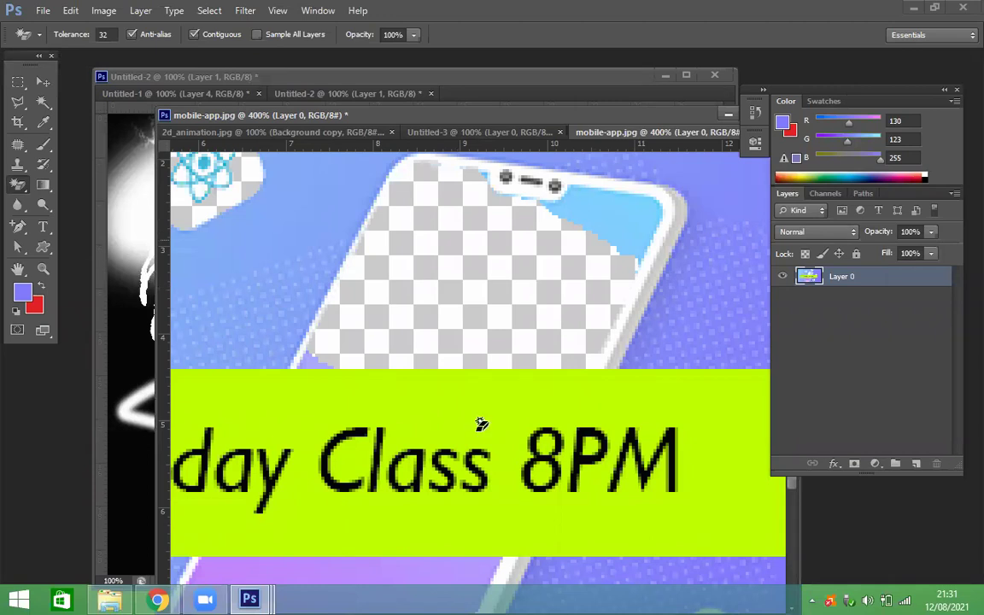
pyautogui.scroll(-5, 481, 424)
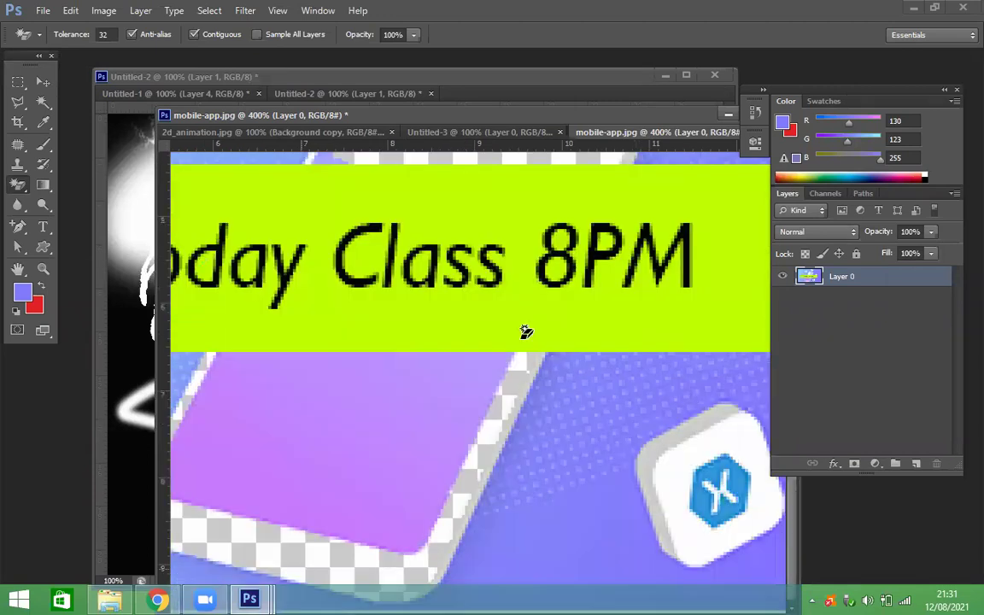
pyautogui.scroll(5, 526, 332)
pyautogui.hscroll(5, 576, 394)
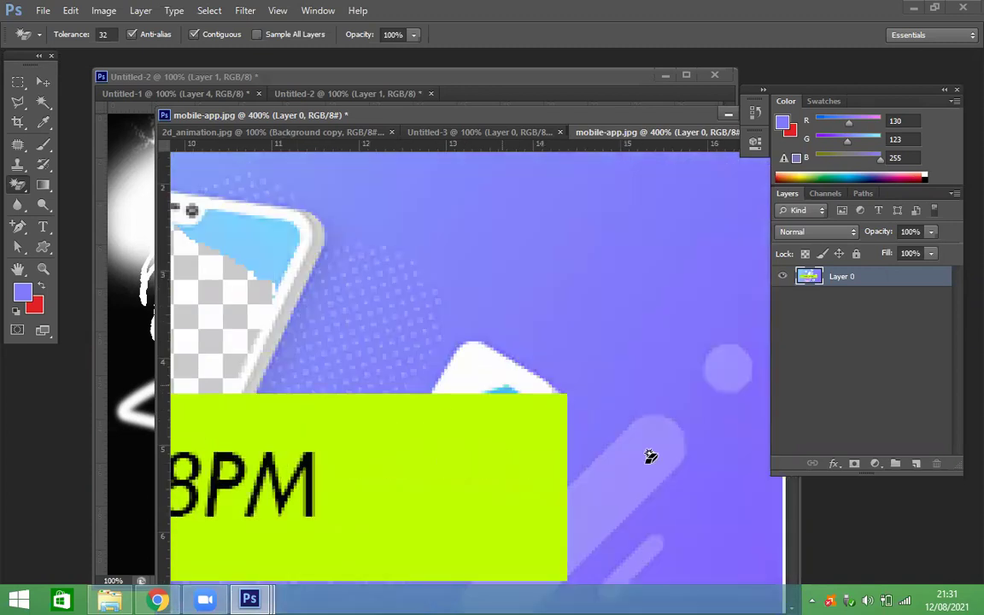
# Try erasing the purple background twice, undoing each erase.
pyautogui.click(726, 384)
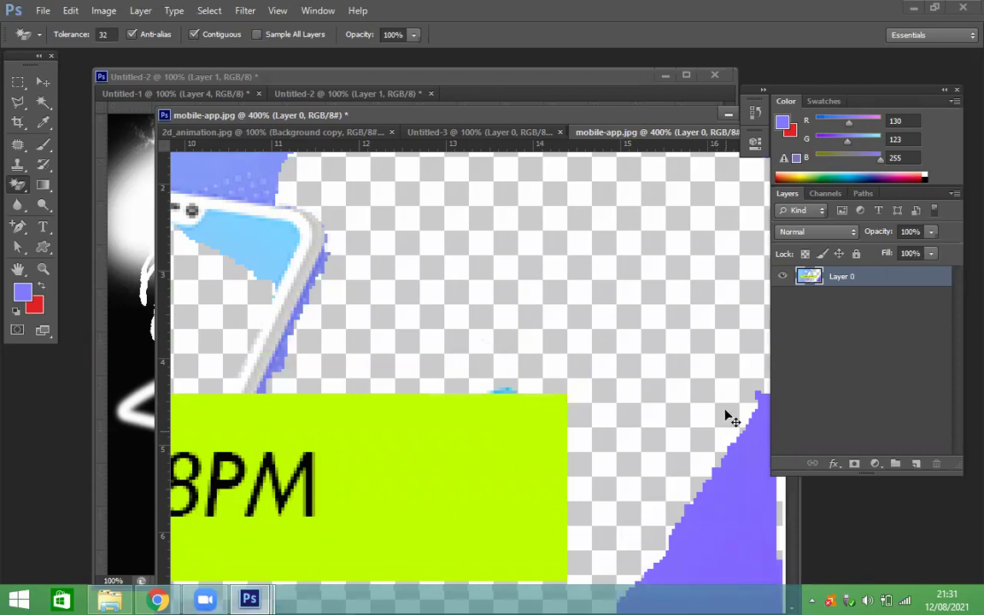
pyautogui.hotkey('ctrl', 'z')
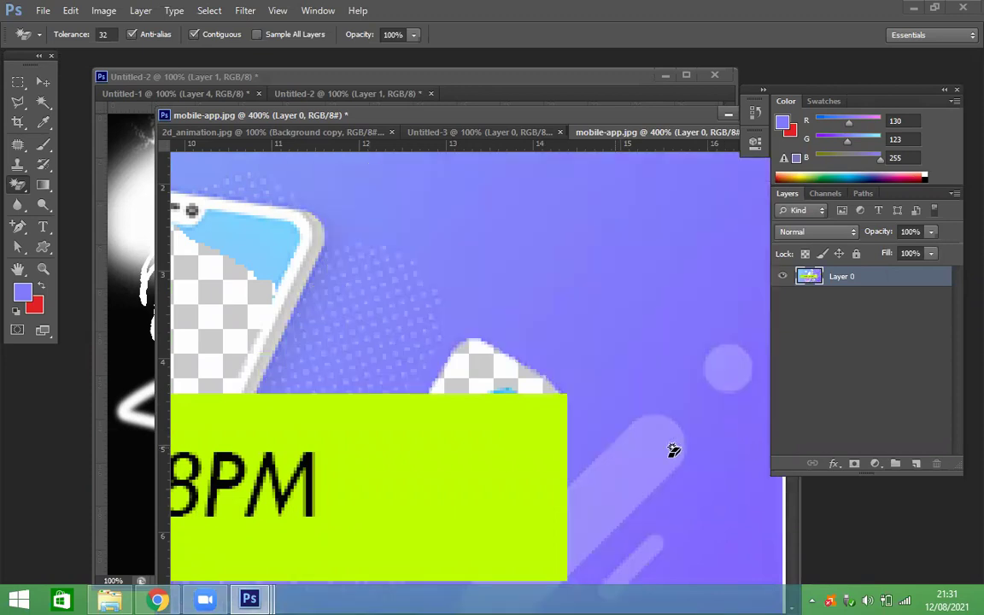
pyautogui.click(673, 450)
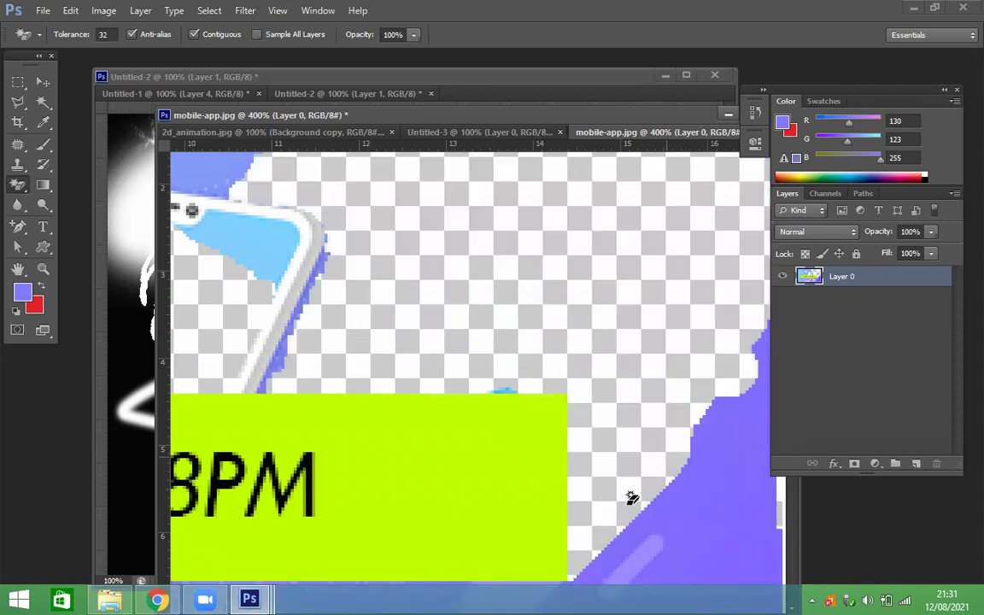
pyautogui.hotkey('ctrl', 'z')
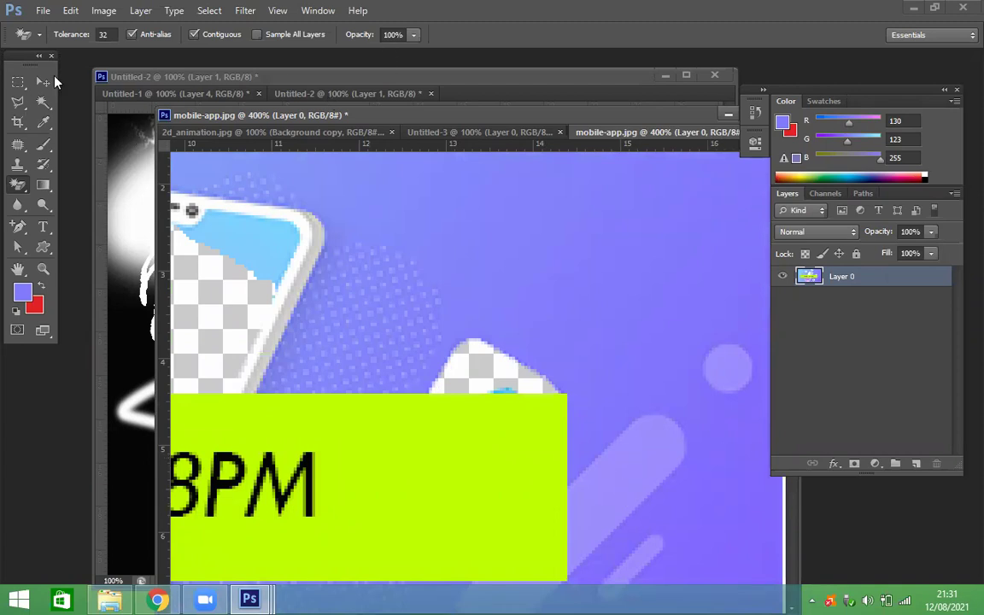
# Set Magic Eraser Tolerance to 5 and erase the light diagonal stripe and light circle.
pyautogui.click(108, 35)
pyautogui.write('5')
pyautogui.click(642, 419)
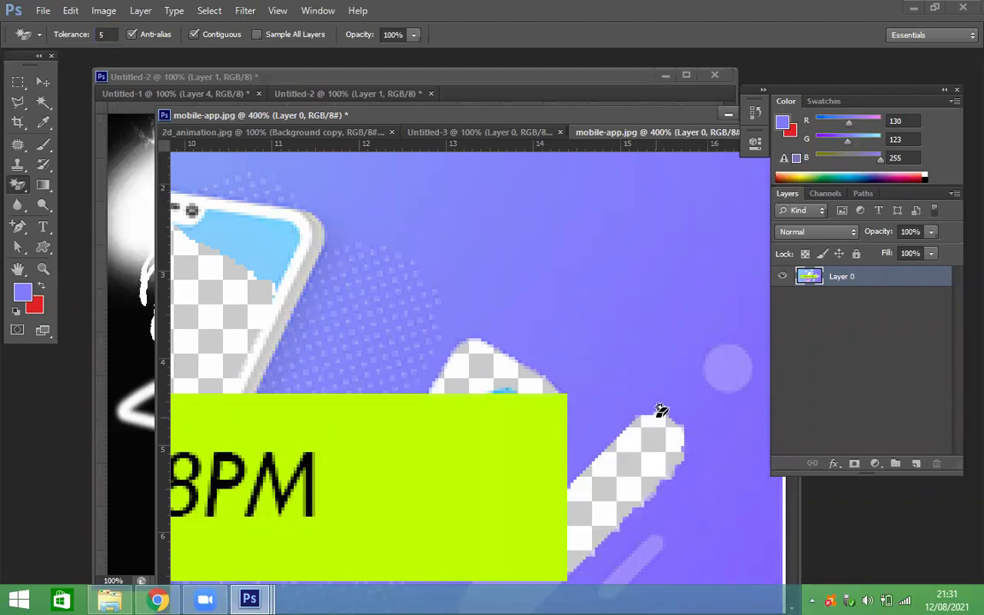
pyautogui.click(722, 376)
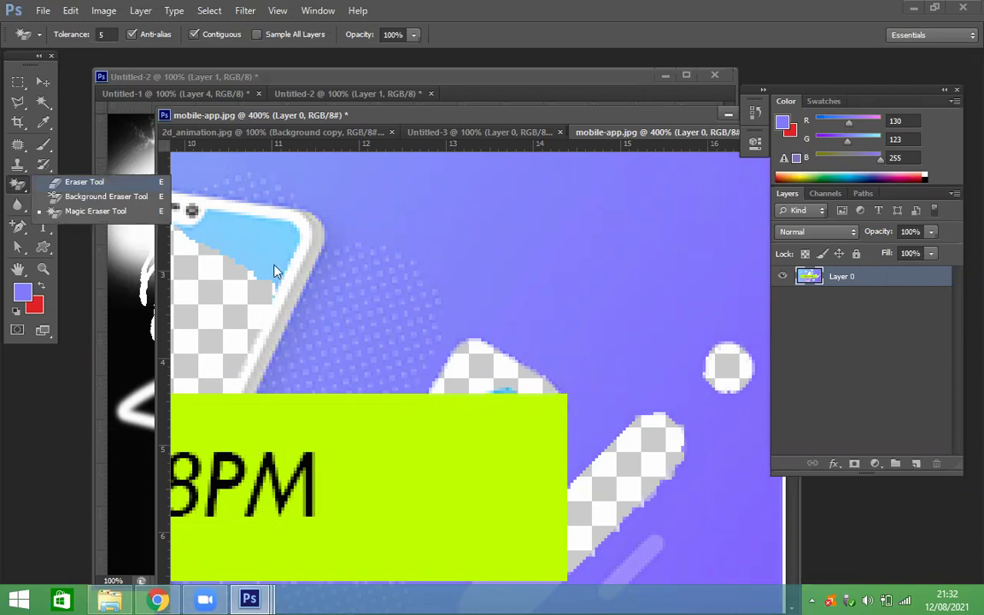
# Erase a large soft-edged circle of purple near the 8PM text with the Background Eraser.
pyautogui.hotkey('shift', 'e')
pyautogui.hotkey('shift', 'e')
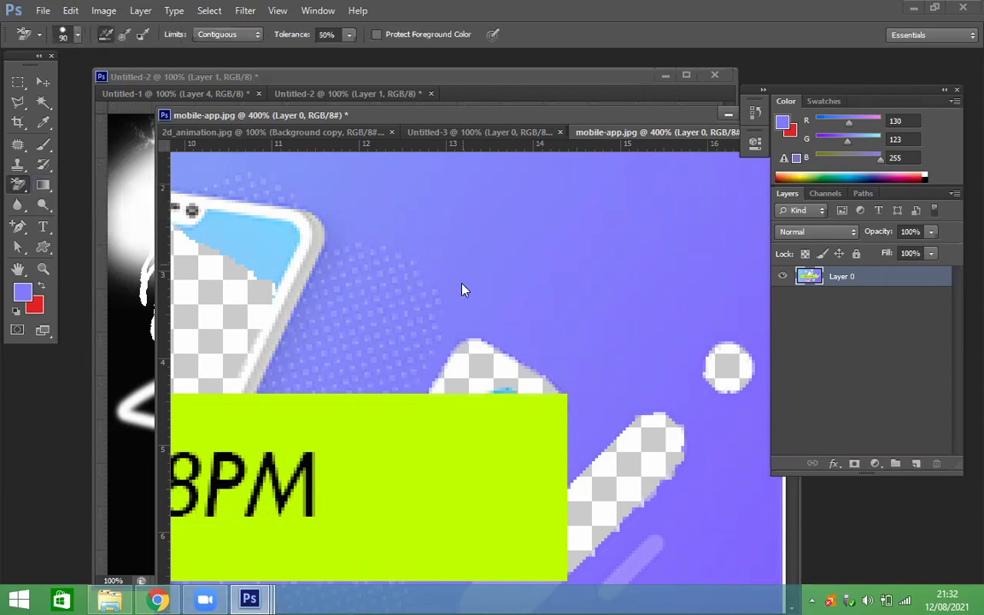
pyautogui.click(462, 289)
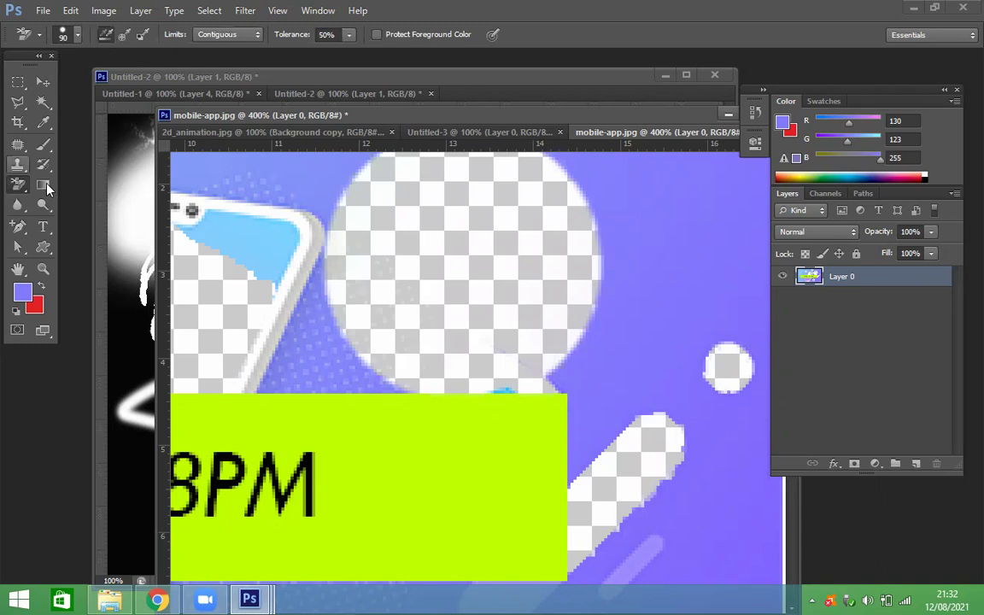
pyautogui.rightClick(47, 188)
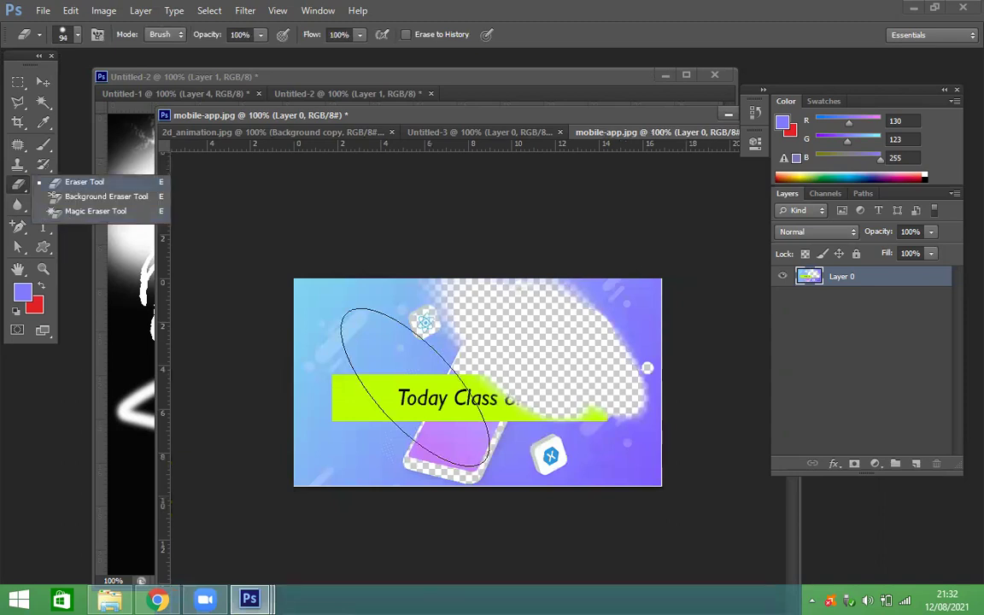
# Keep the regular Eraser Tool and give it a hard round brush.
pyautogui.click(415, 387)
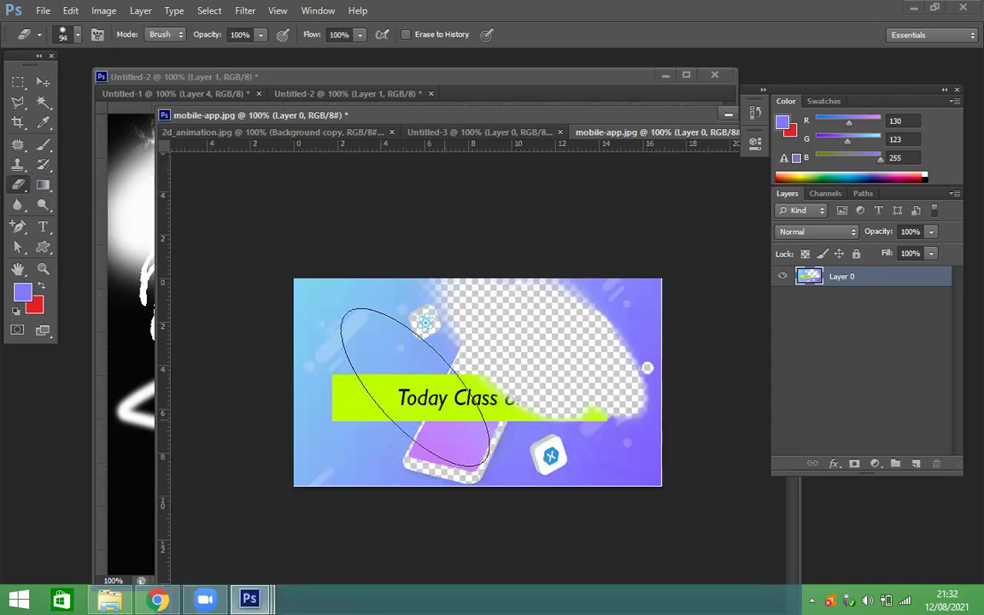
pyautogui.click(77, 35)
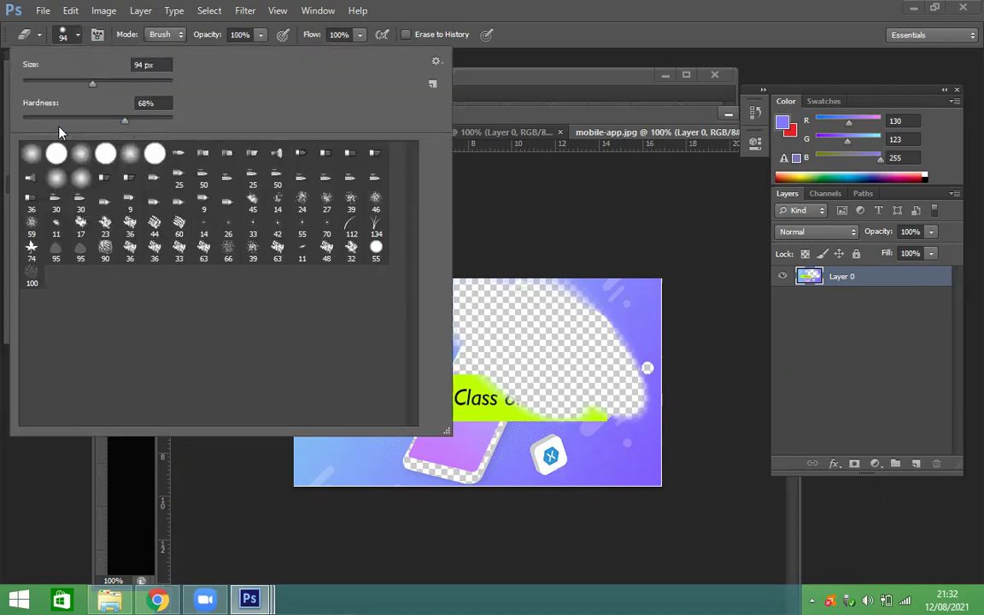
pyautogui.click(55, 153)
pyautogui.press('Escape')
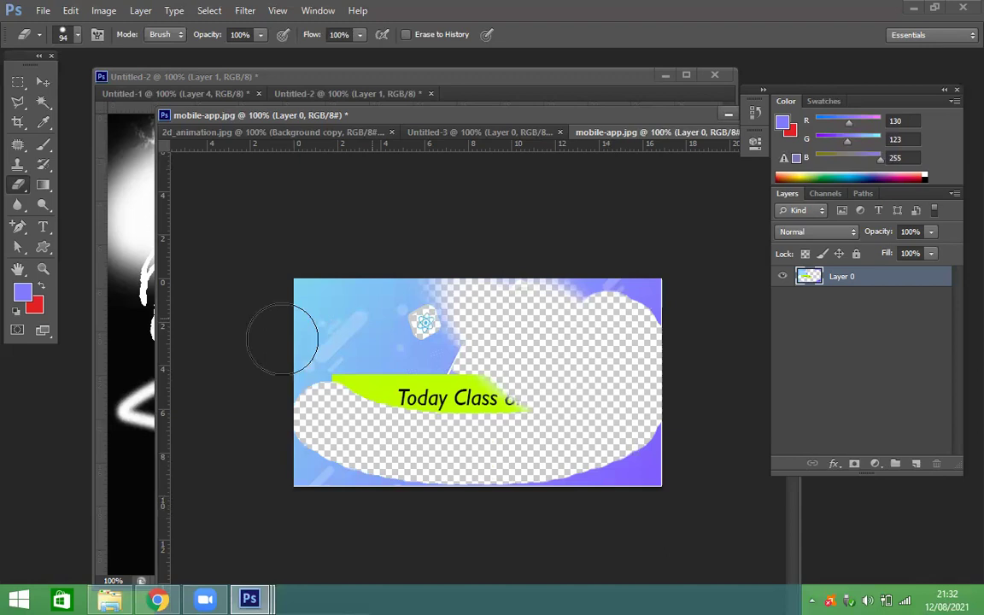